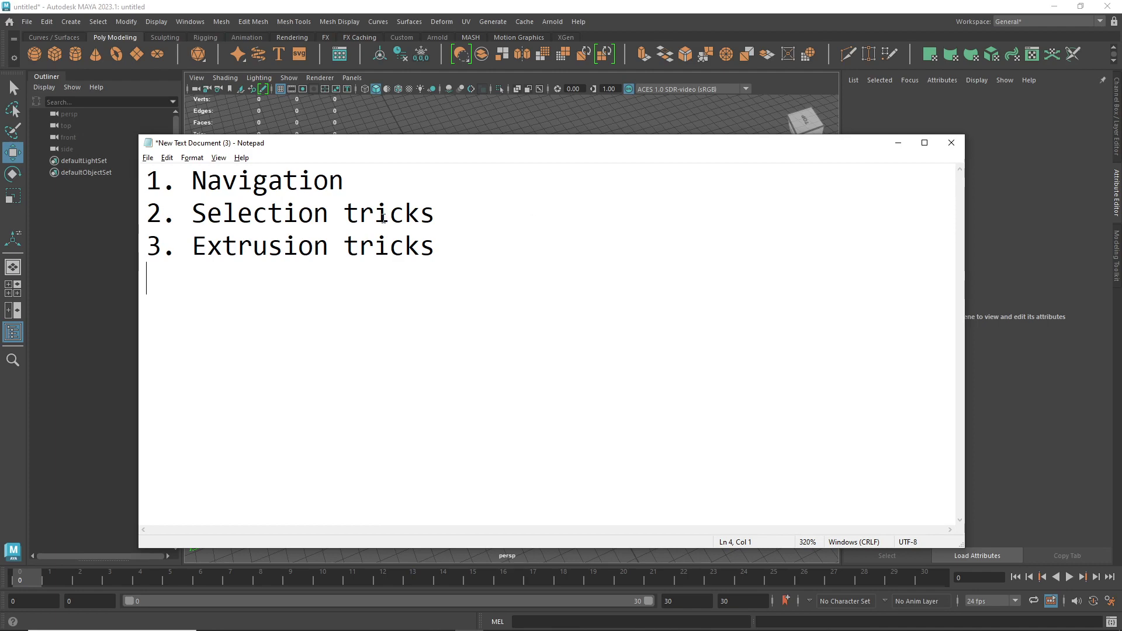
- Highlight the "1. Navigation" line in the Notepad topic list, and clear the highlight
click(353, 181)
key(shift+Home)
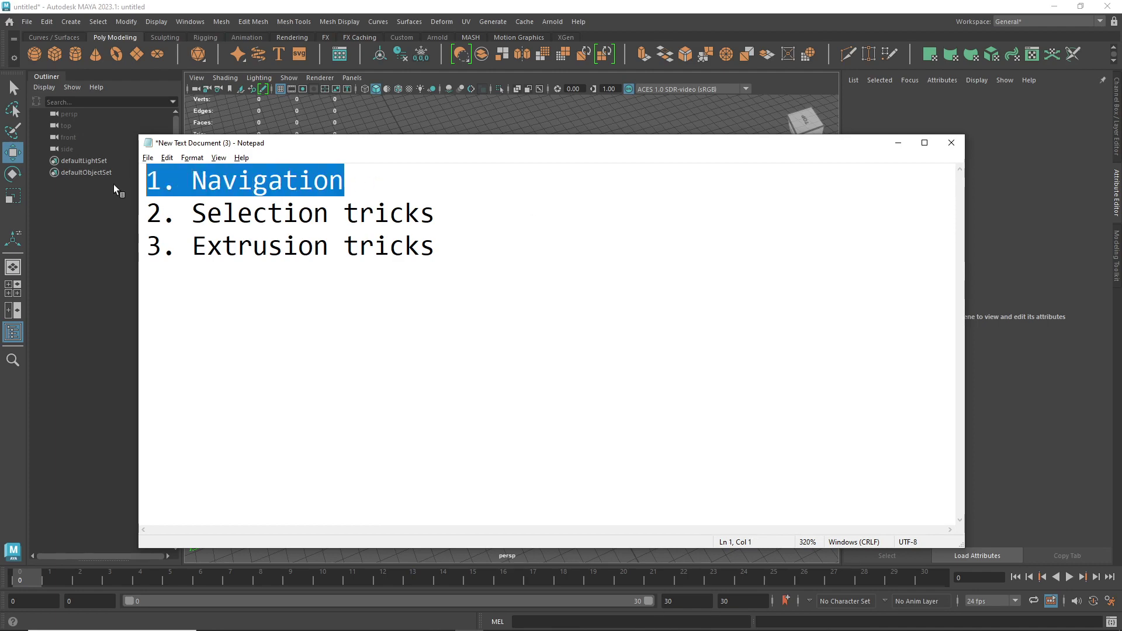
click(538, 220)
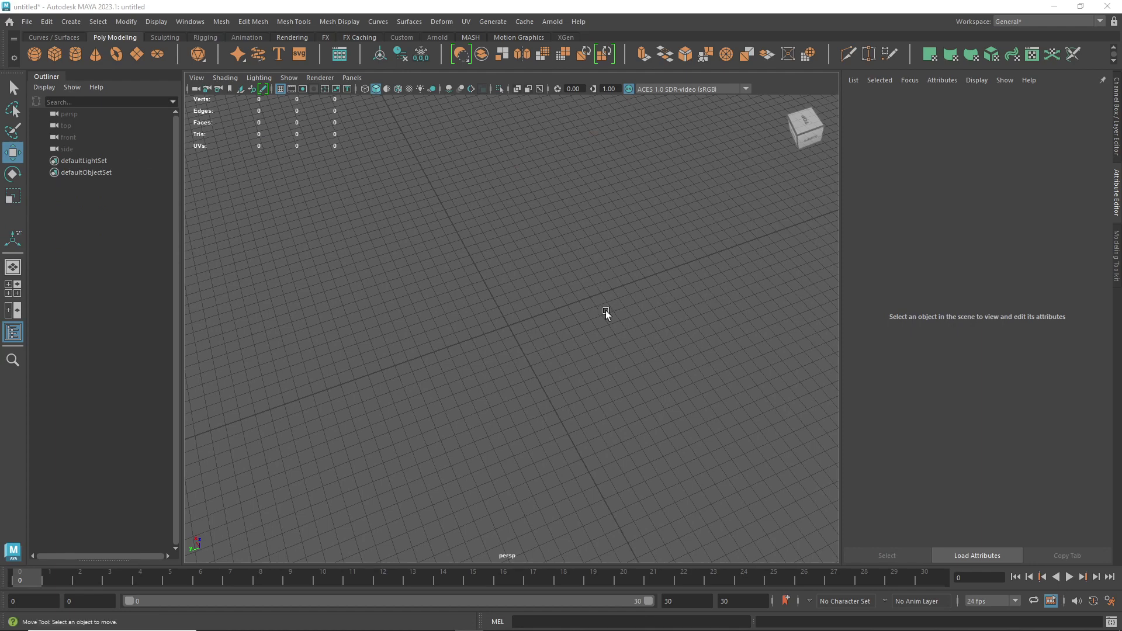
- Examine the empty perspective grid at close and far distances
drag(648, 300, 611, 322)
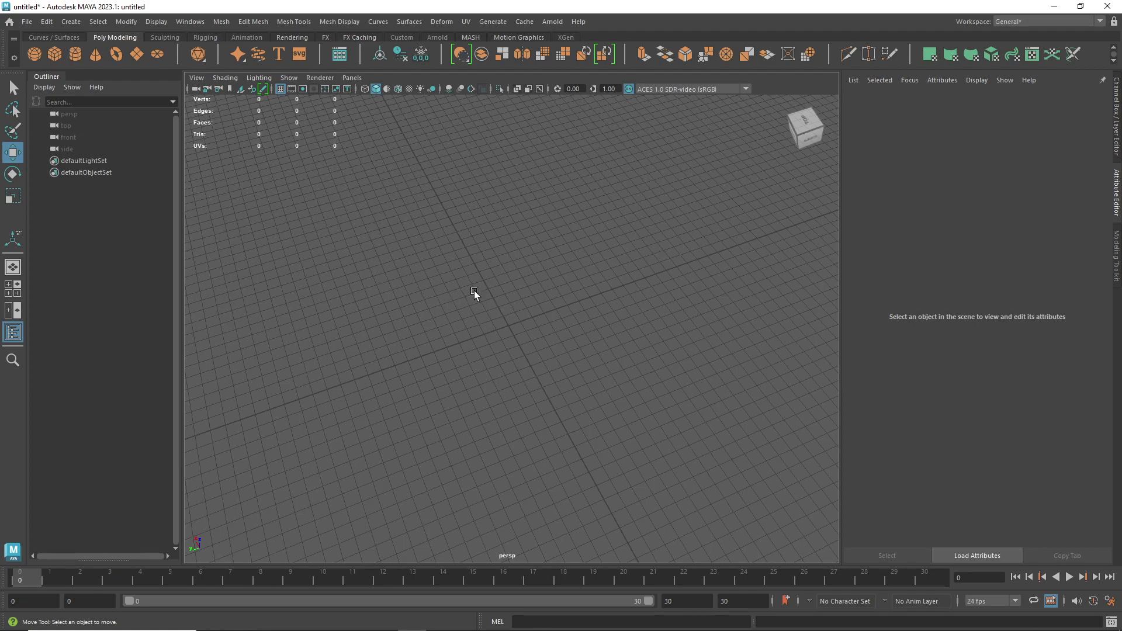
alt+drag(563, 309, 517, 254)
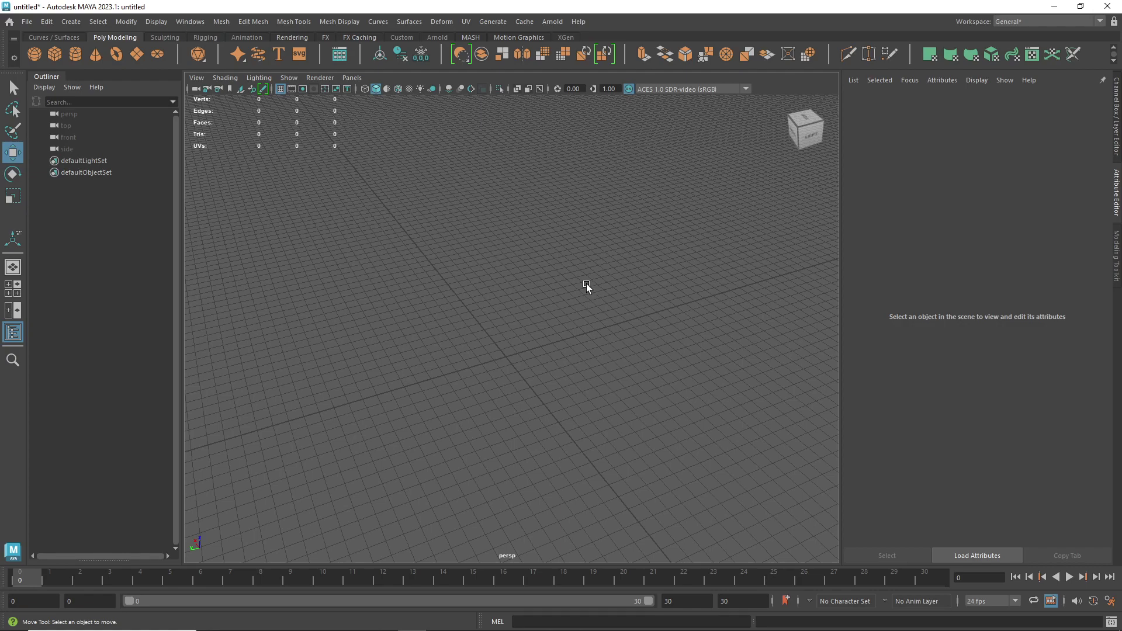
alt+right_drag(587, 283, 733, 300)
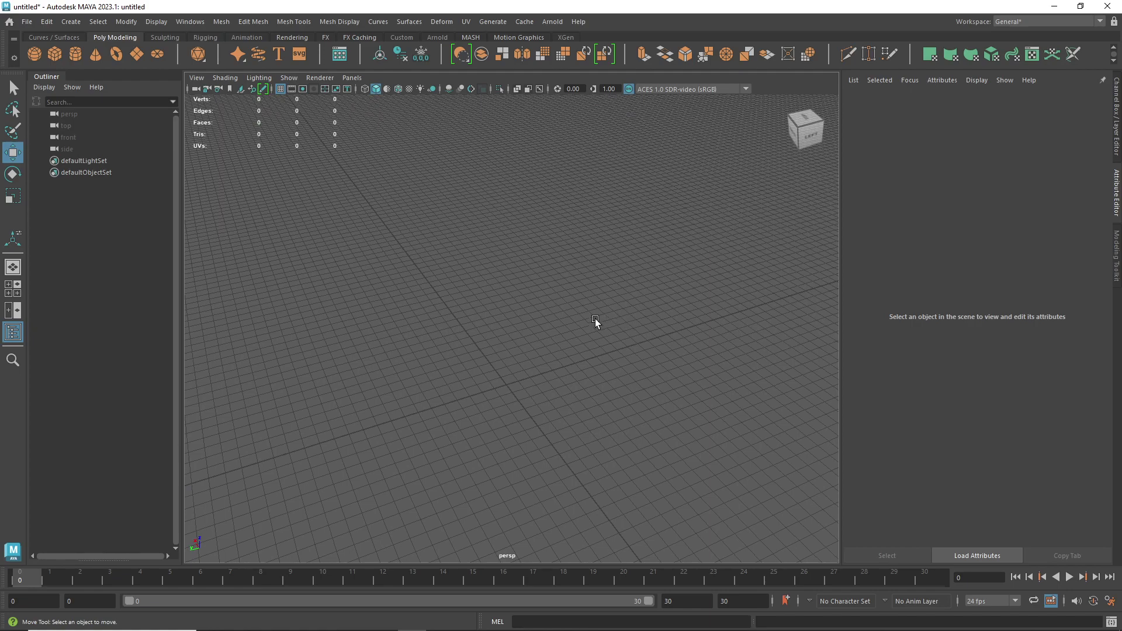
scroll(594, 319, down, 5)
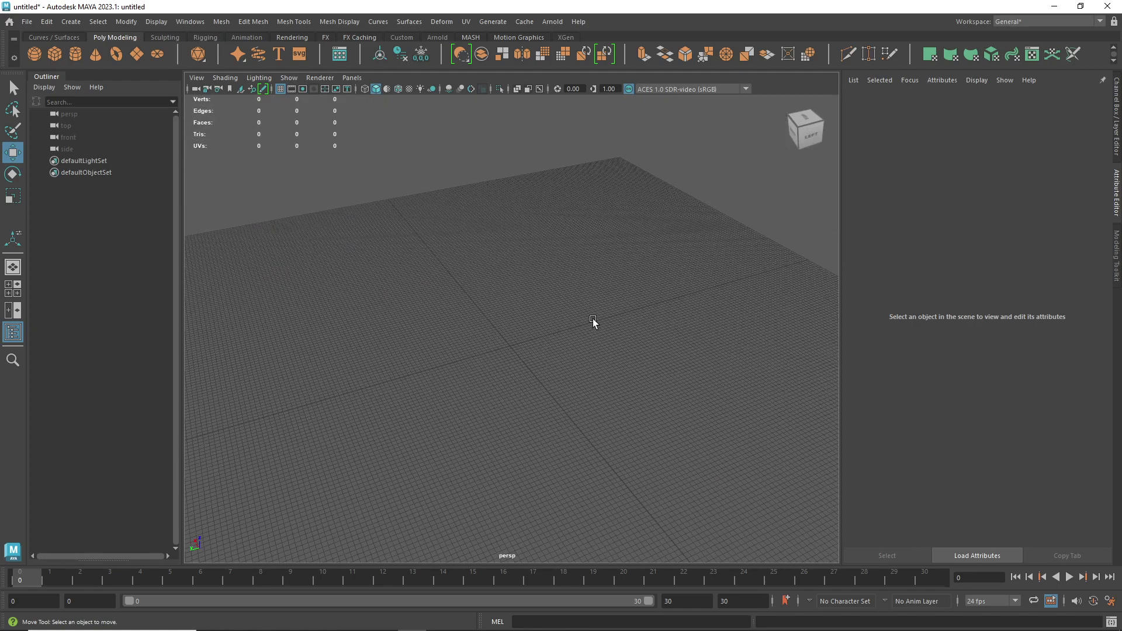
scroll(562, 344, up, 5)
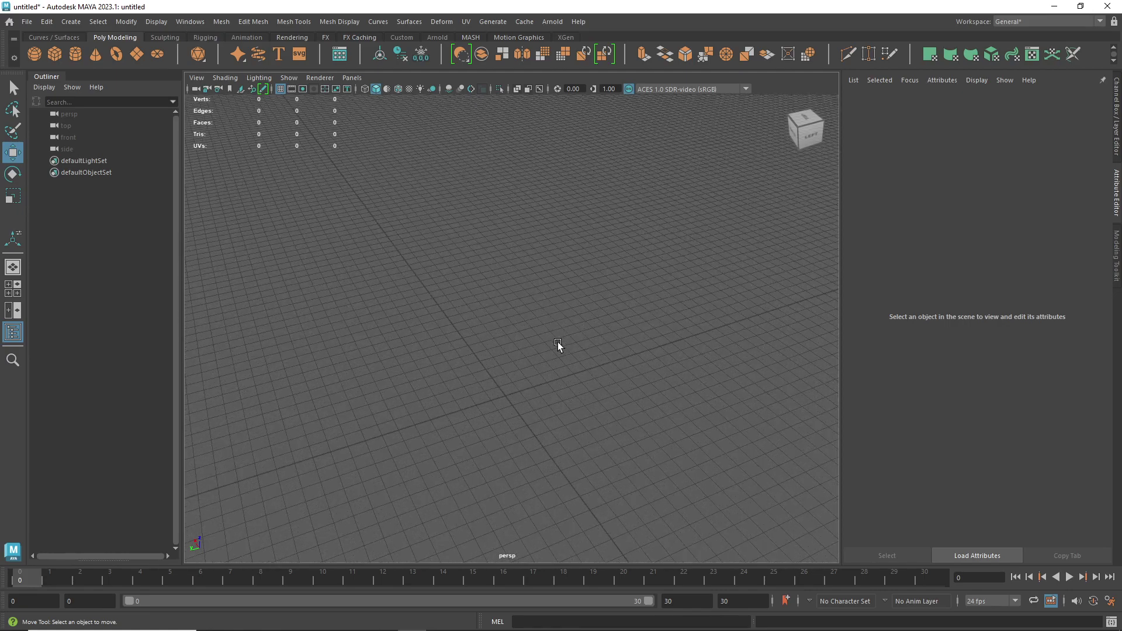
scroll(562, 292, down, 8)
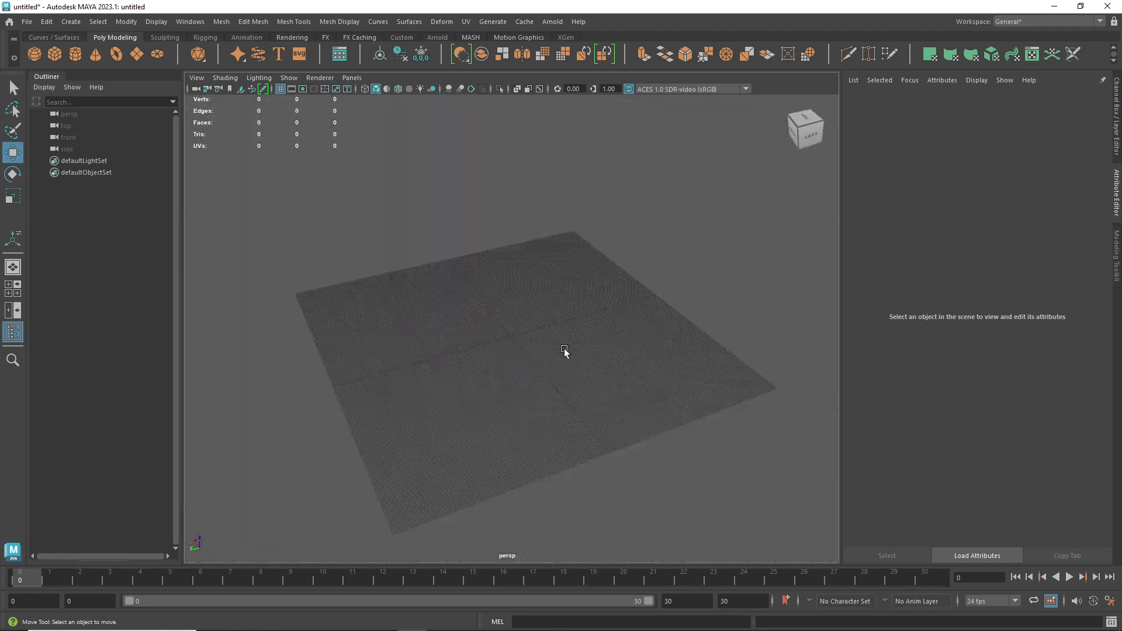
scroll(563, 351, up, 10)
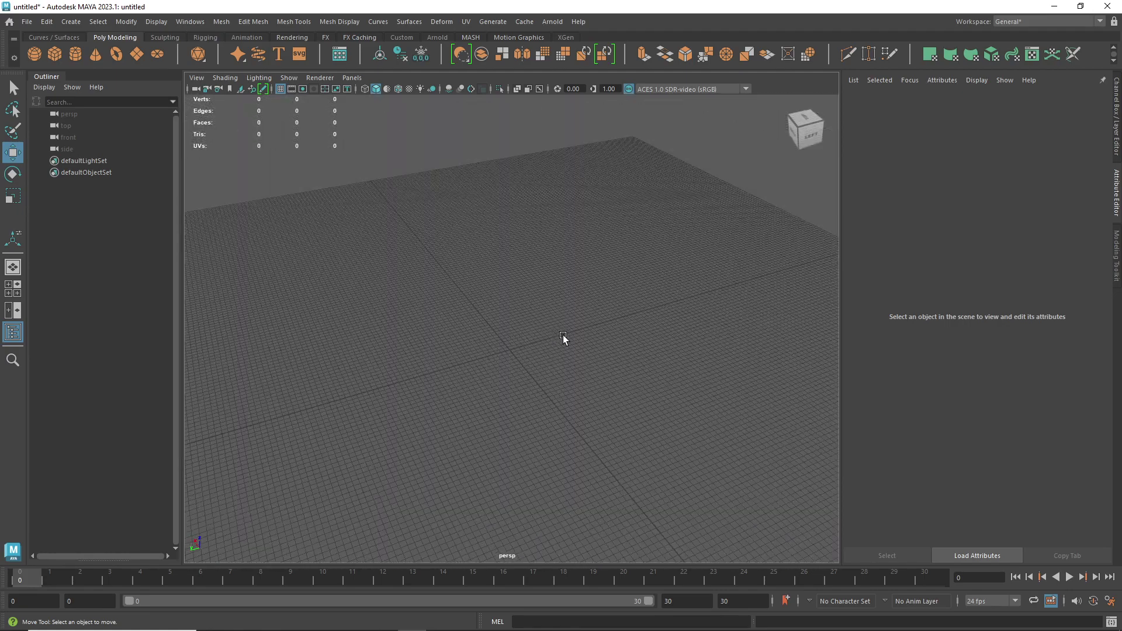
scroll(575, 282, down, 4)
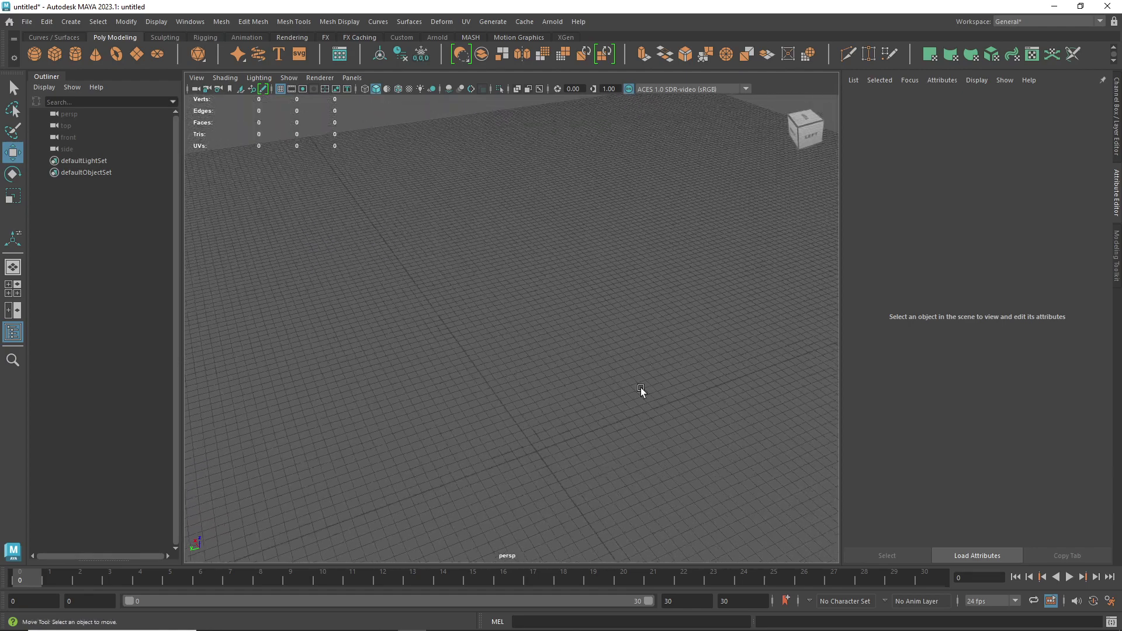
scroll(622, 342, up, 3)
- Inspect the empty perspective grid from several directions, including the back and right views
alt+drag(618, 337, 462, 370)
scroll(459, 371, up, 2)
scroll(456, 373, down, 2)
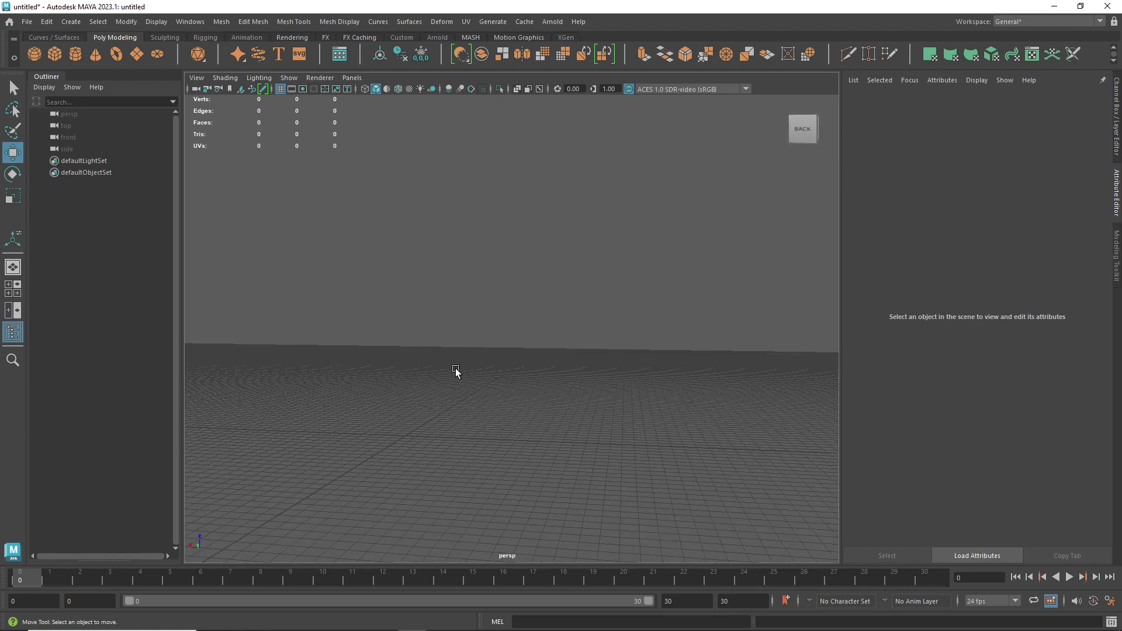
mouse_move(498, 349)
alt+right_down()
mouse_move(580, 325)
mouse_move(471, 328)
mouse_move(534, 341)
mouse_move(296, 323)
mouse_move(485, 344)
alt+right_up()
alt+drag(485, 345, 594, 333)
alt+drag(501, 272, 576, 350)
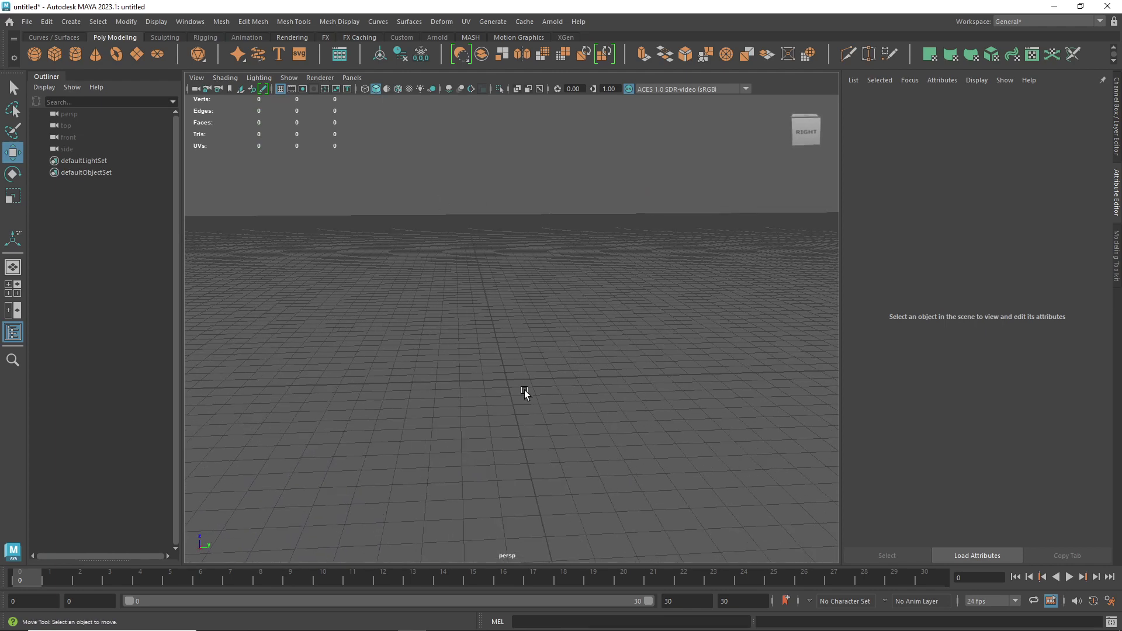
alt+drag(524, 391, 524, 384)
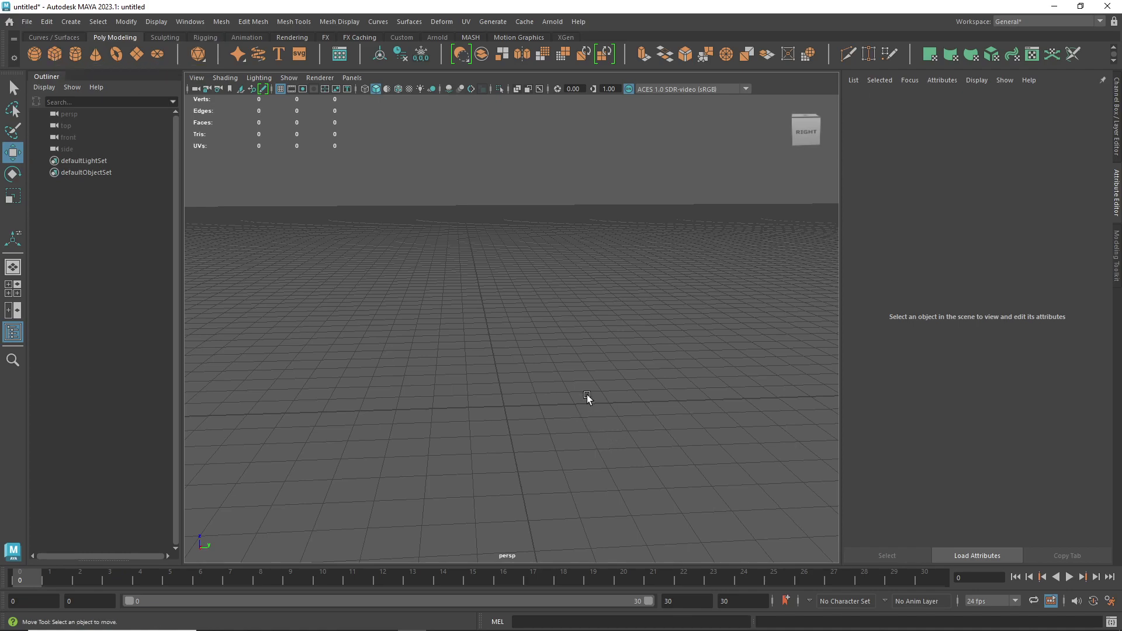
alt+drag(589, 396, 531, 348)
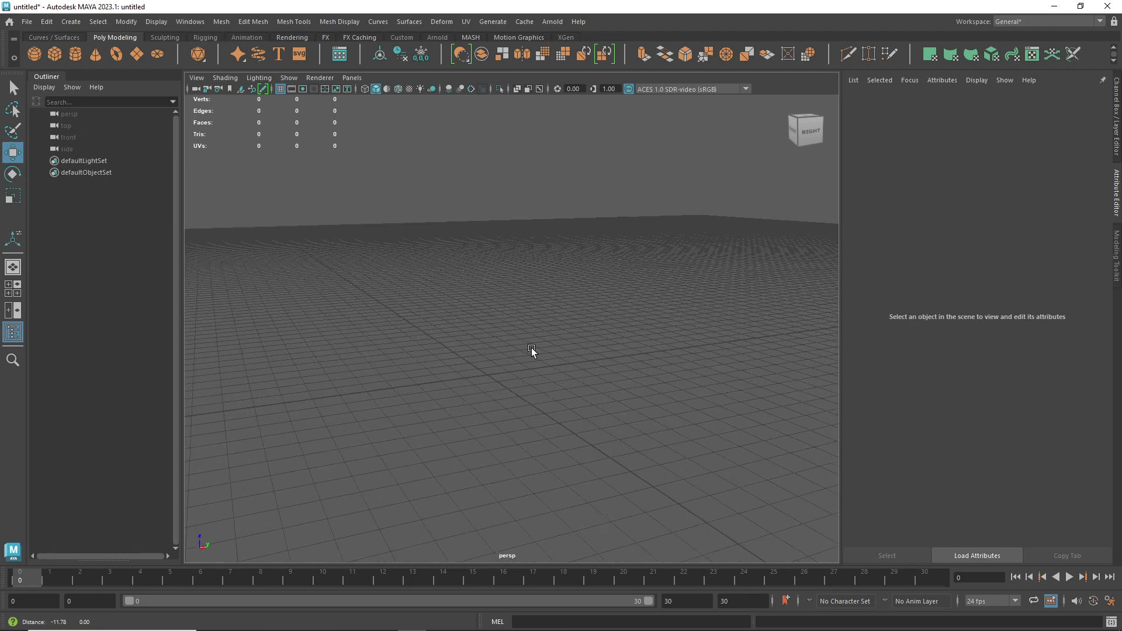
right_click(538, 297)
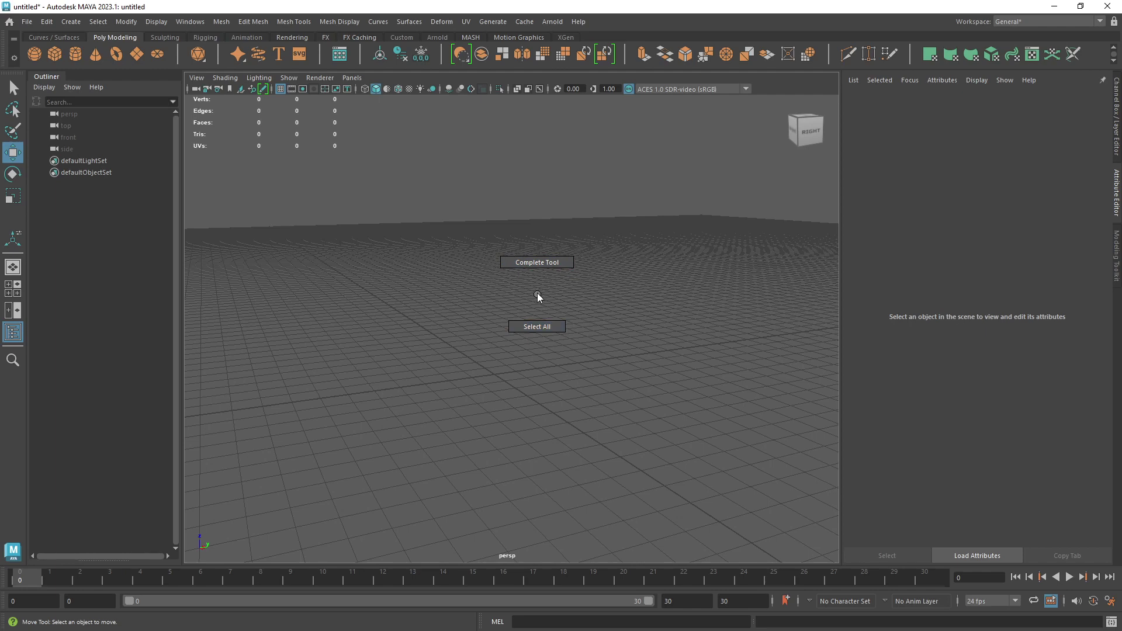
right_drag(538, 294, 536, 296)
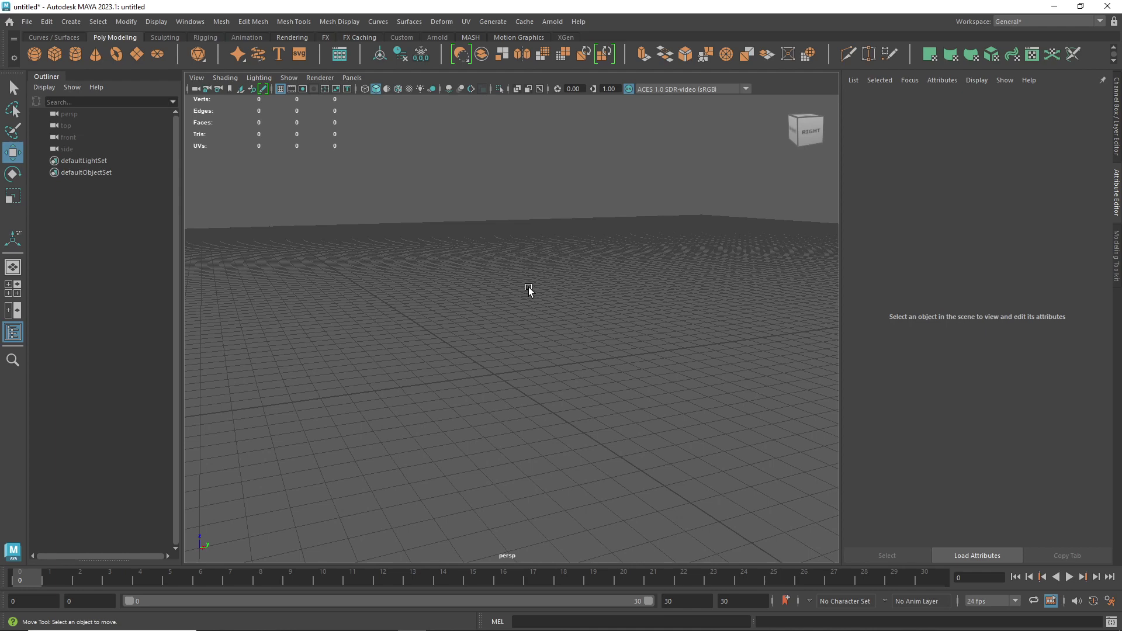
right_click(538, 269)
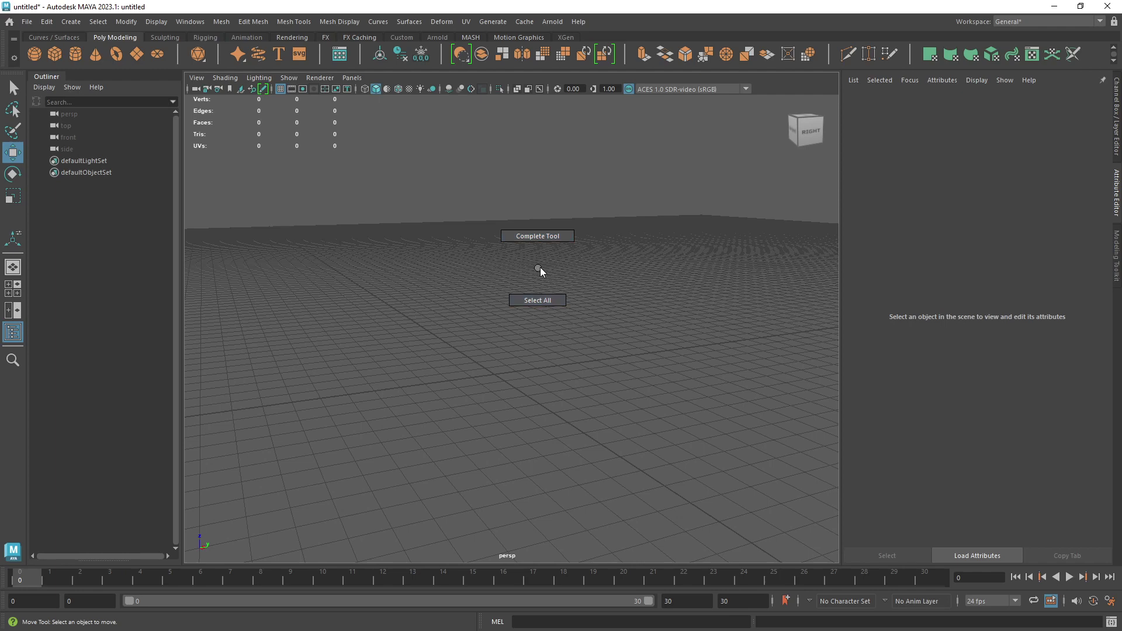
click(540, 268)
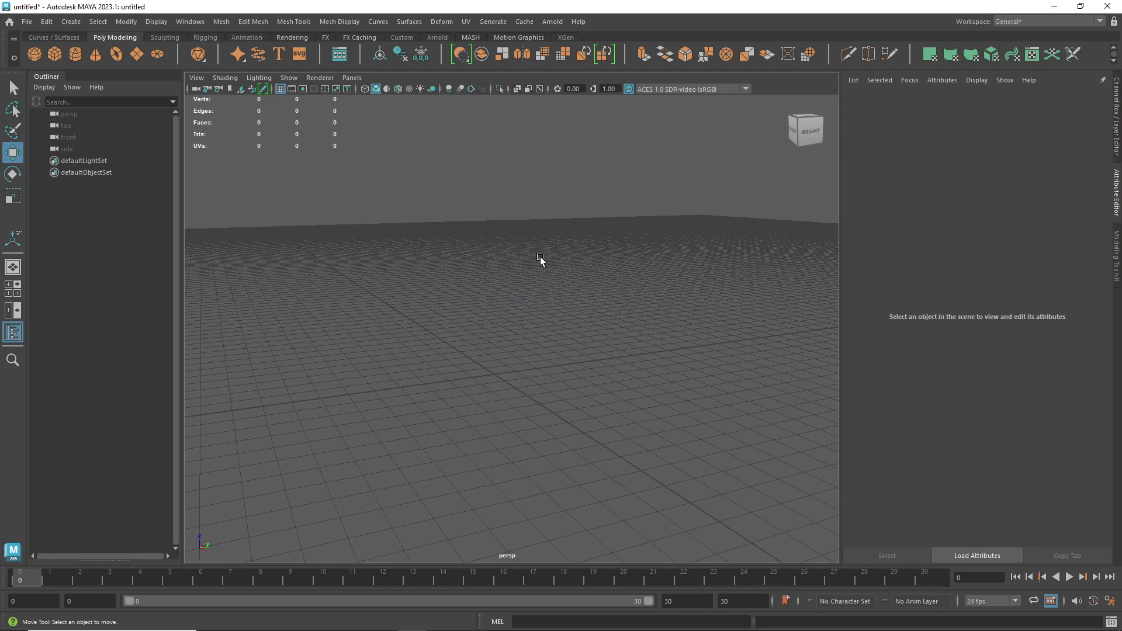
shift+right_click(541, 259)
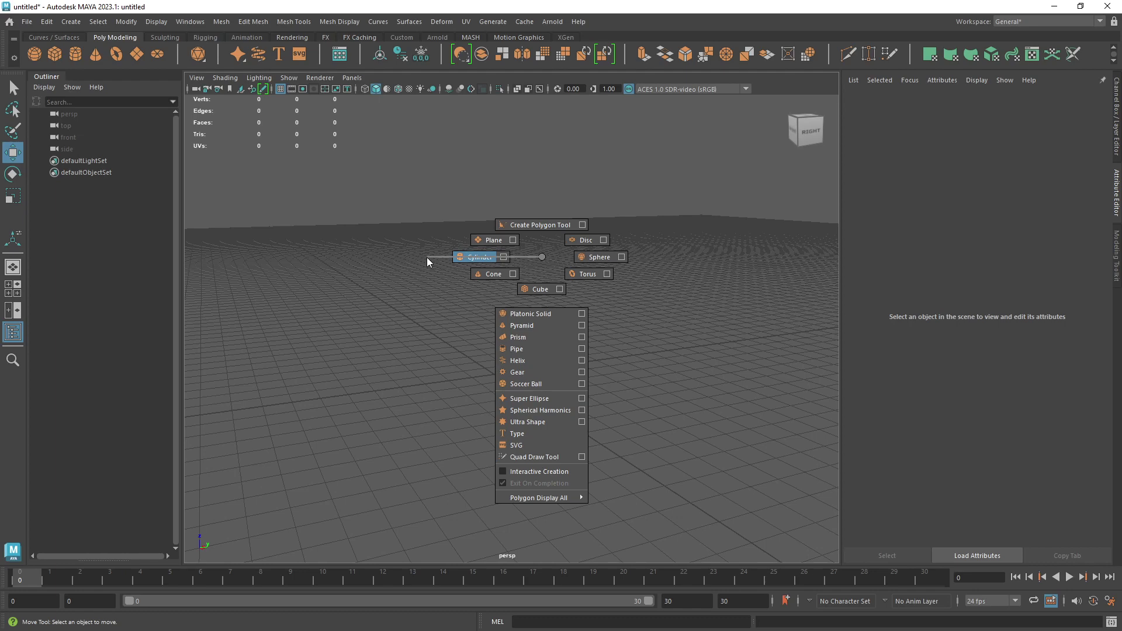
shift+right_drag(427, 261, 427, 262)
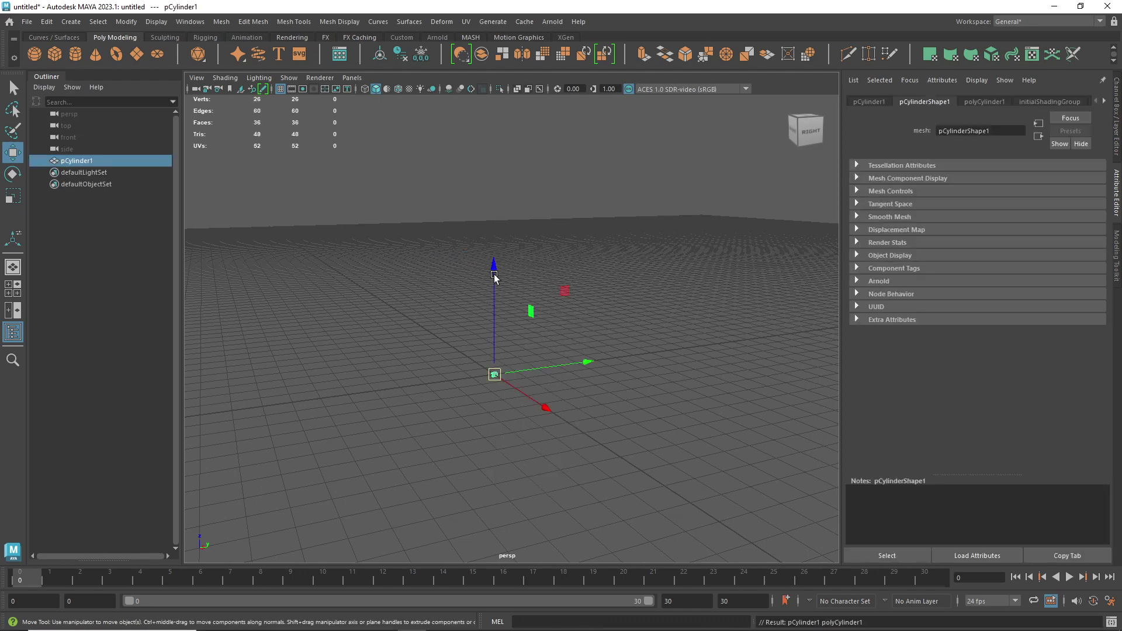
key(r)
drag(494, 375, 701, 348)
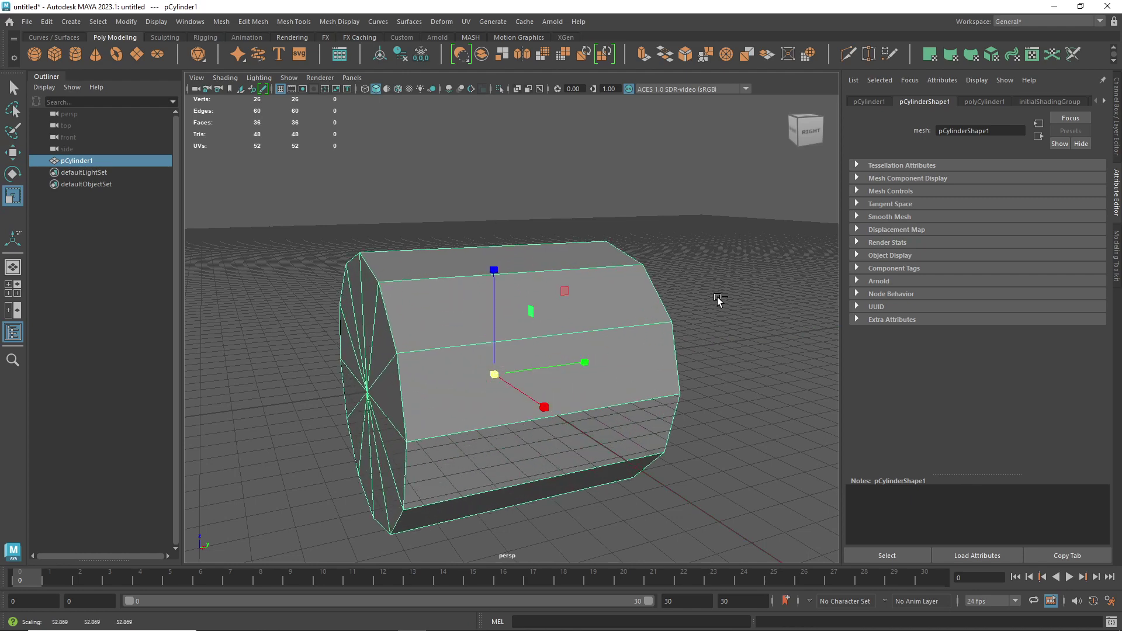
key(ctrl+z)
key(Delete)
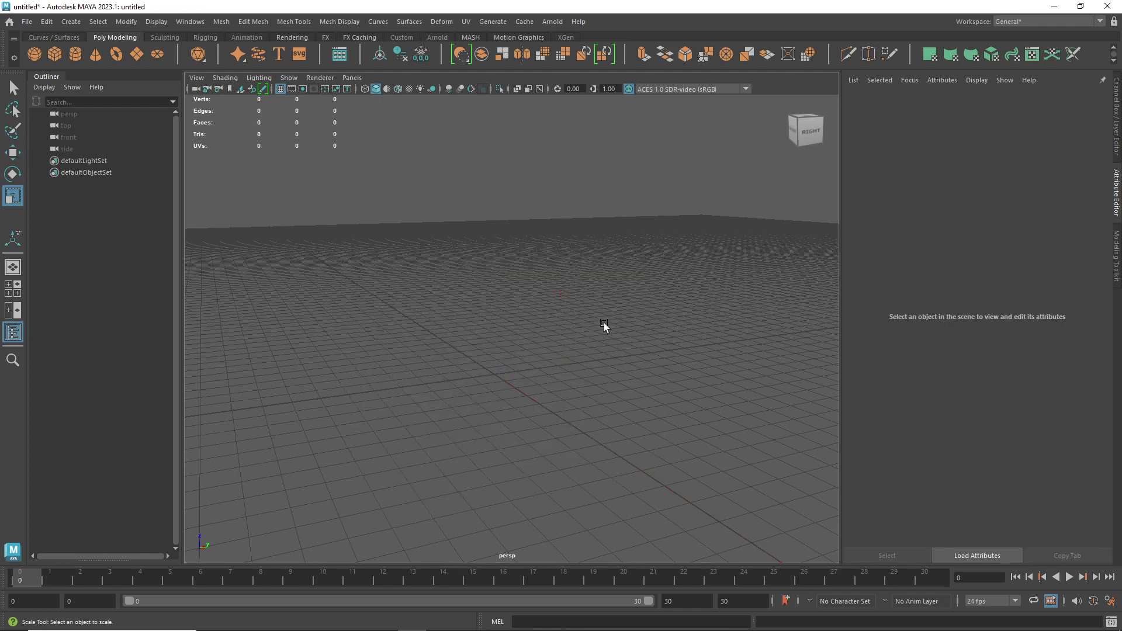
- Create a polygon cylinder at the grid origin and activate the Select tool
shift+right_click(542, 314)
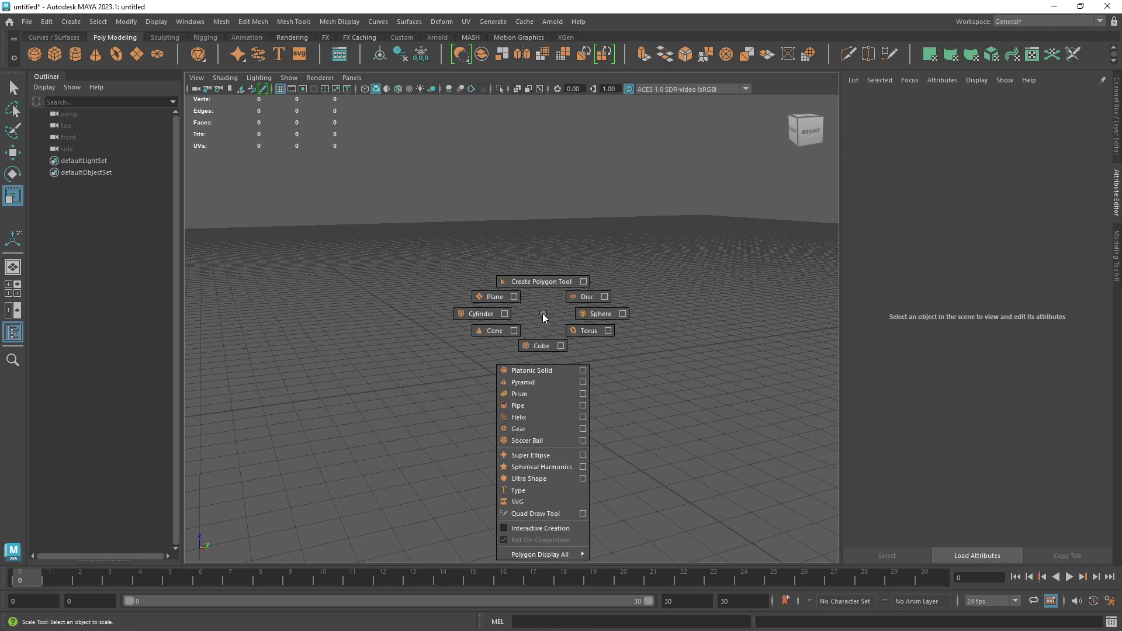
click(461, 312)
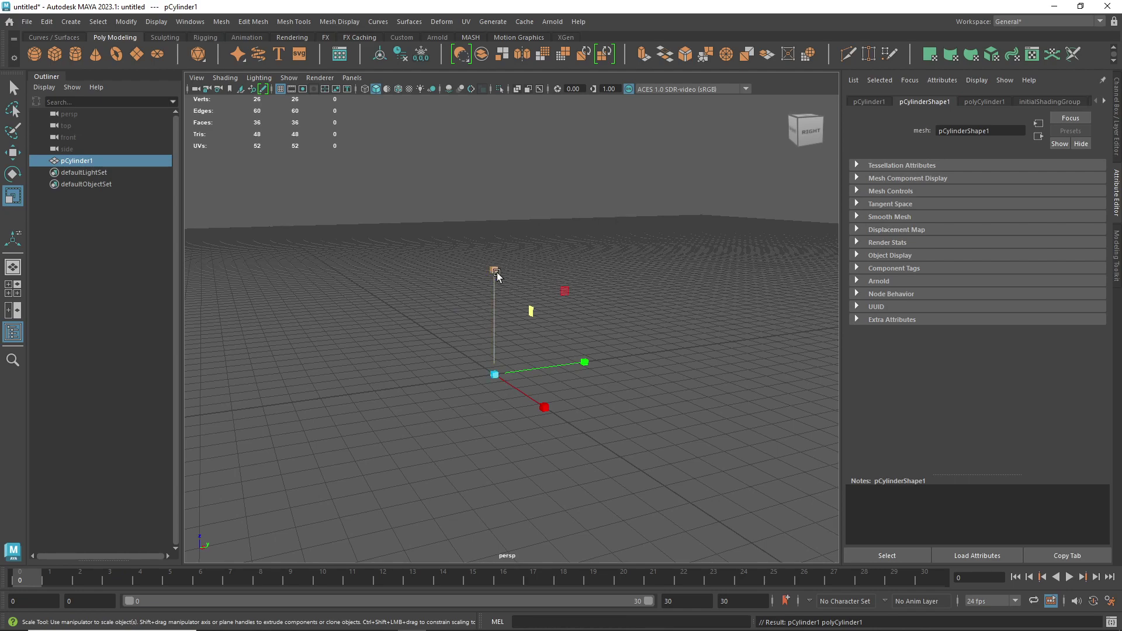
scroll(655, 315, down, 2)
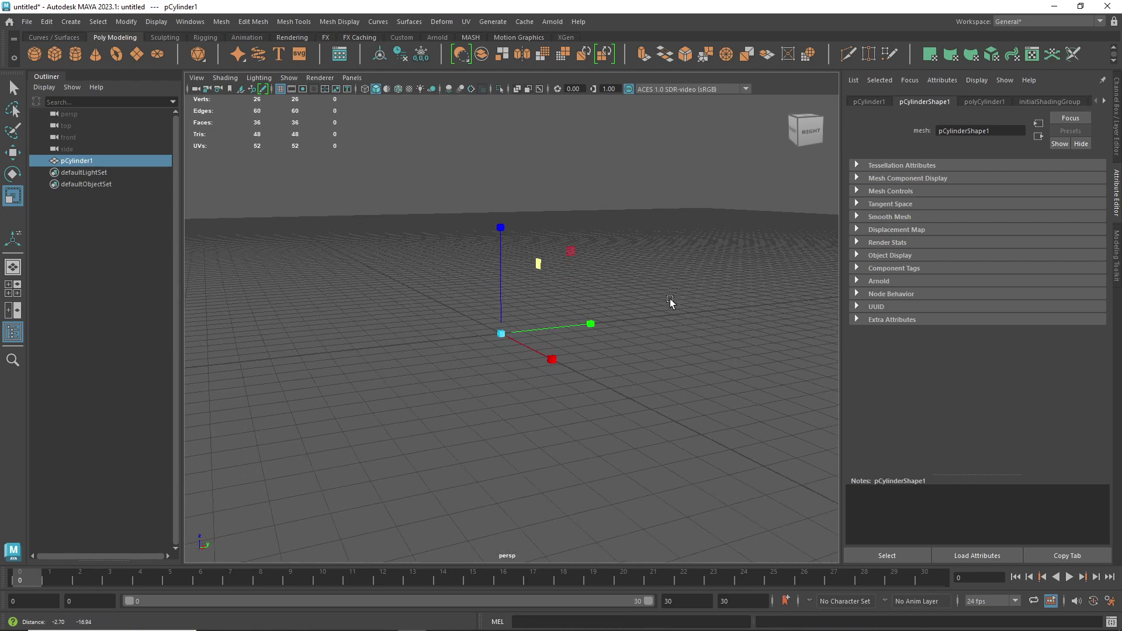
alt+drag(670, 302, 631, 350)
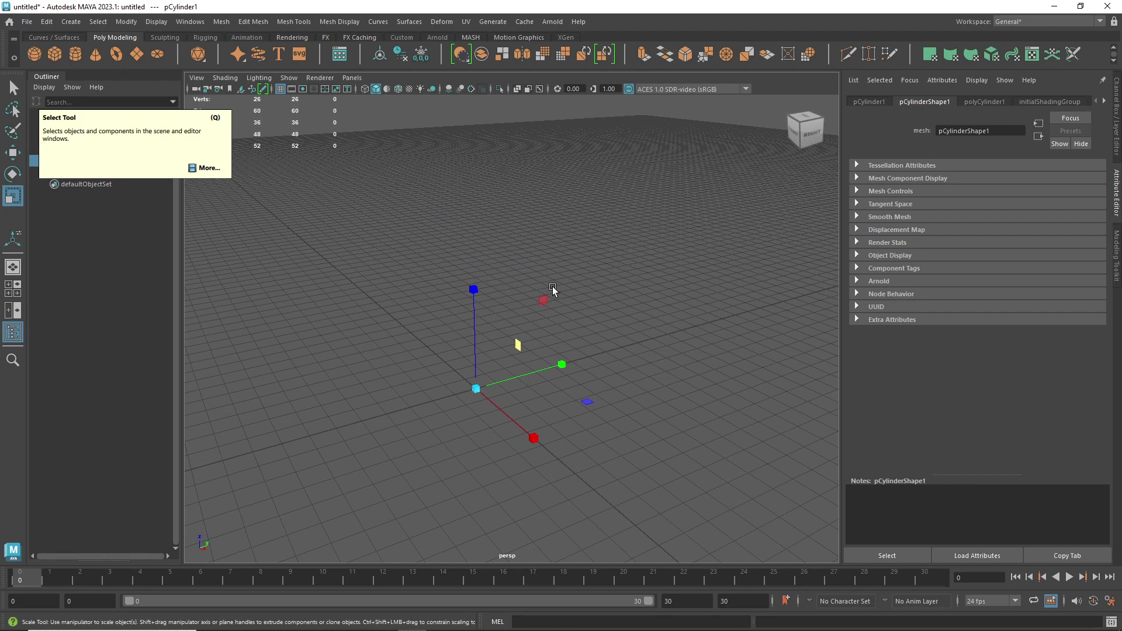
alt+middle_drag(709, 348, 682, 317)
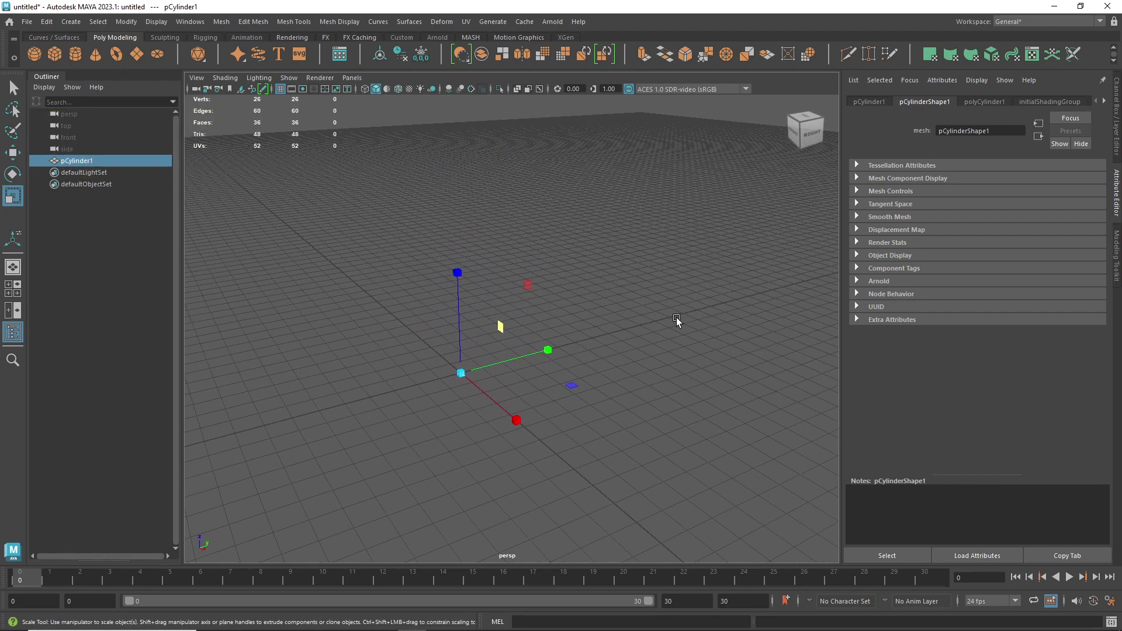
key(q)
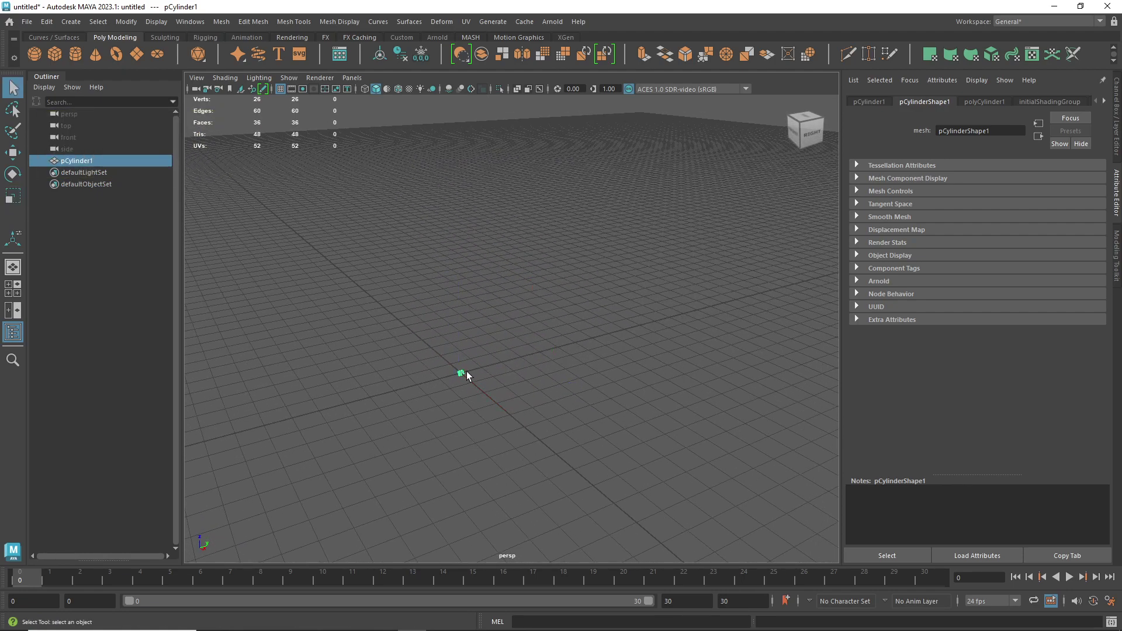
- Try moving the cylinder up about 36.7 cm along the Z axis, and undo the move
alt+middle_drag(467, 371, 566, 338)
key(w)
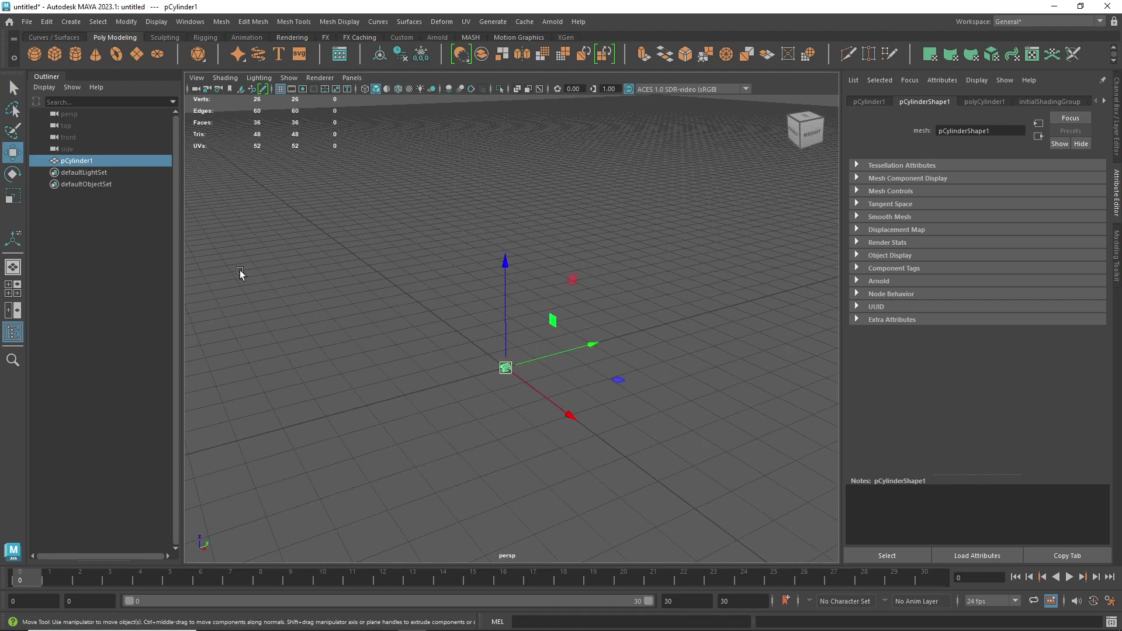
drag(508, 292, 496, 149)
key(ctrl+z)
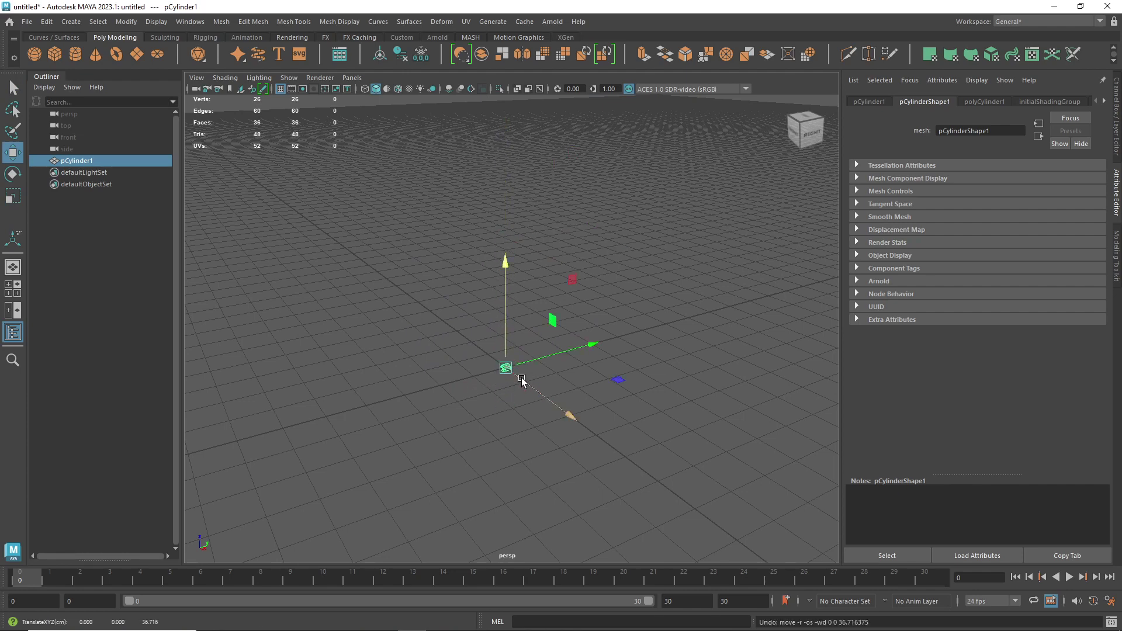
- Rotate the cylinder about -12 degrees around its Y axis, and undo a further free rotation
key(e)
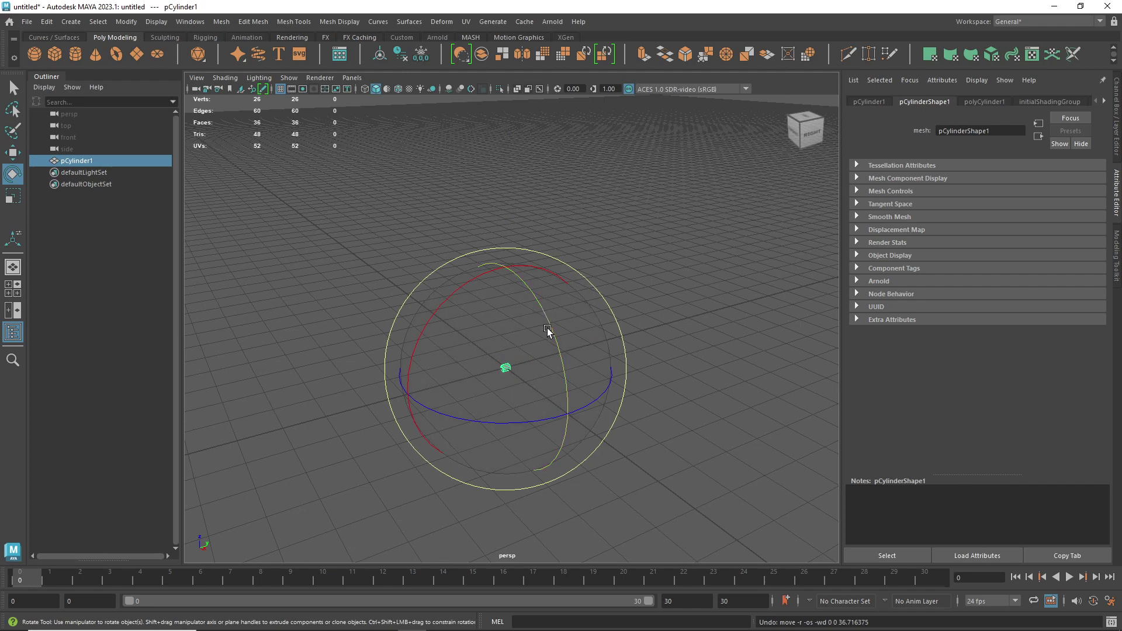
mouse_move(553, 352)
mouse_down()
mouse_move(537, 268)
mouse_move(584, 455)
mouse_move(538, 336)
mouse_up()
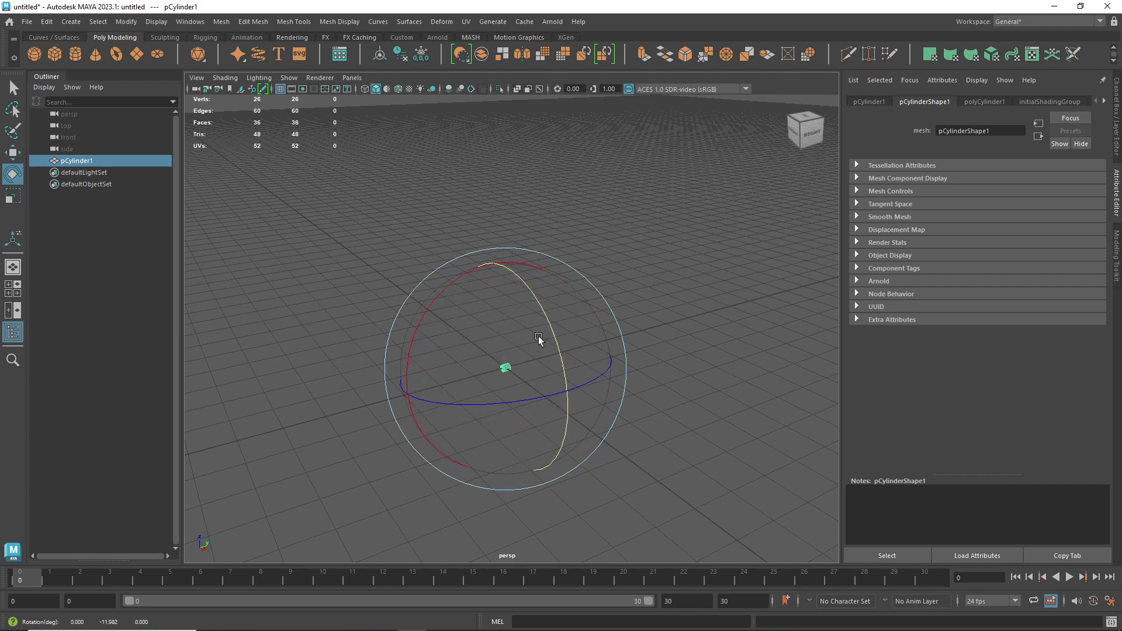
drag(442, 330, 601, 416)
key(ctrl+z)
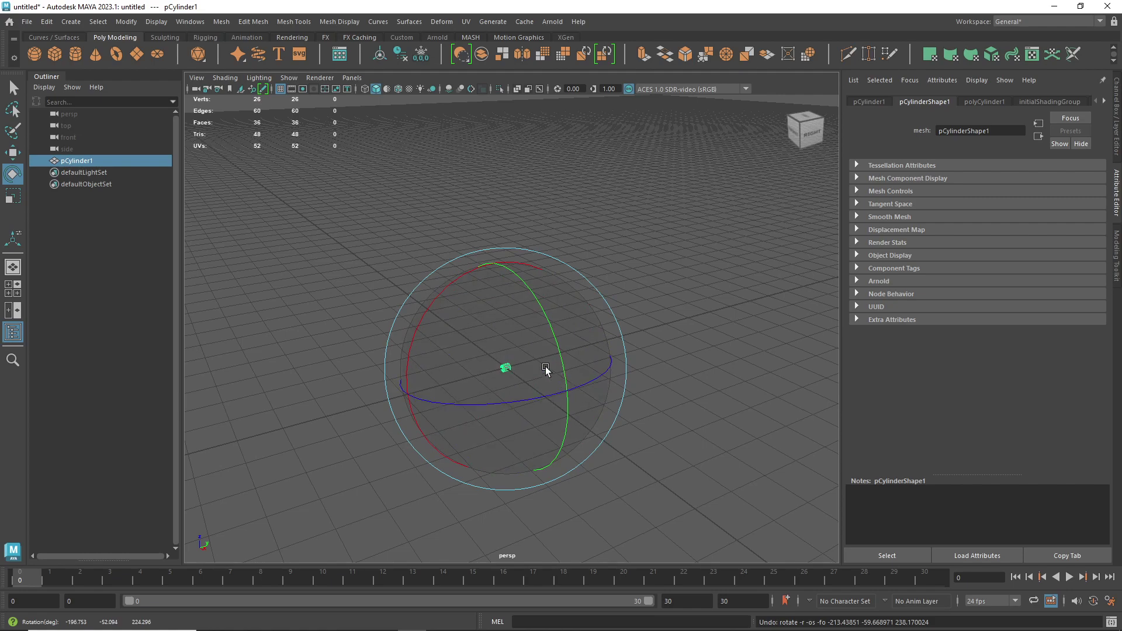
- Scale the cylinder up uniformly by a factor of about 32.7 and activate the Rotate tool
key(r)
drag(505, 377, 727, 326)
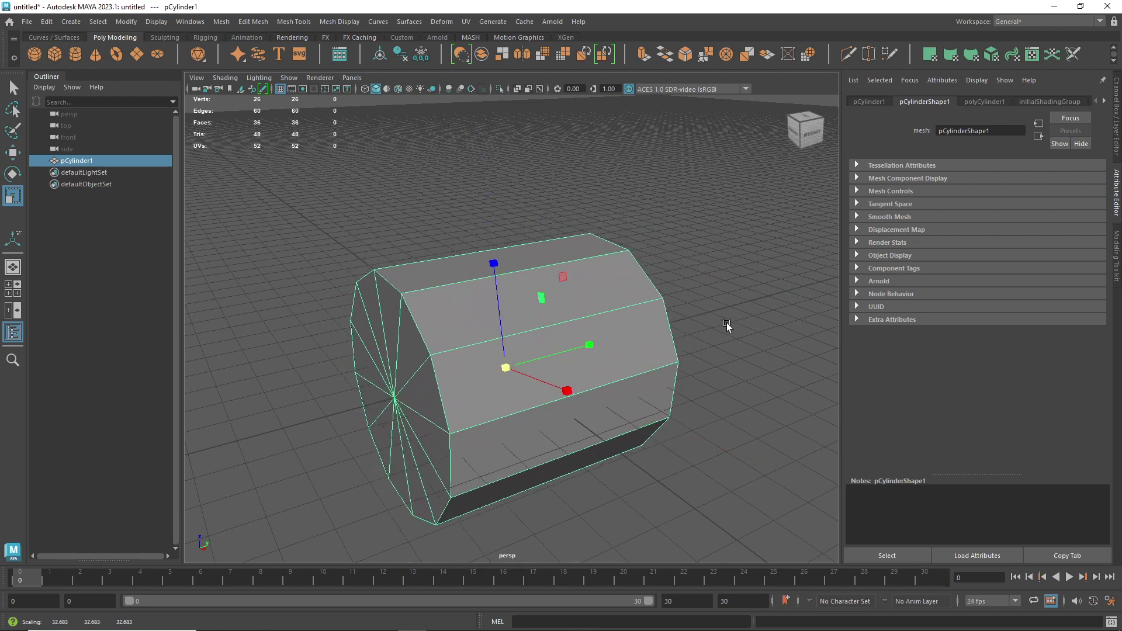
key(e)
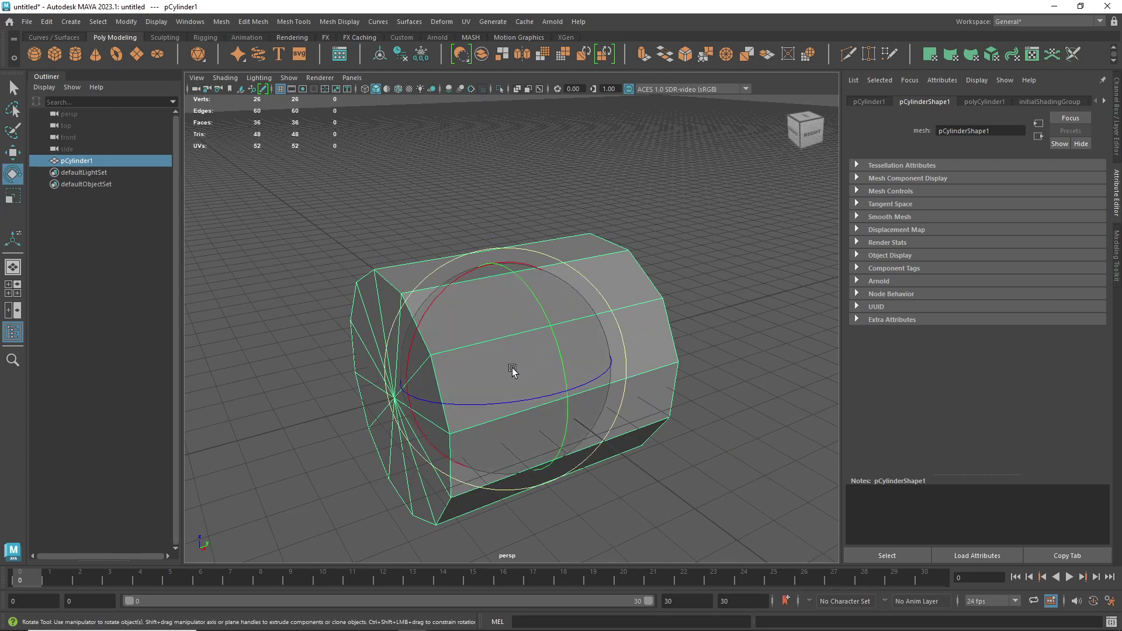
- Try rotating the cylinder freely and moving it with the Move tool, and undo both transforms
drag(513, 371, 456, 353)
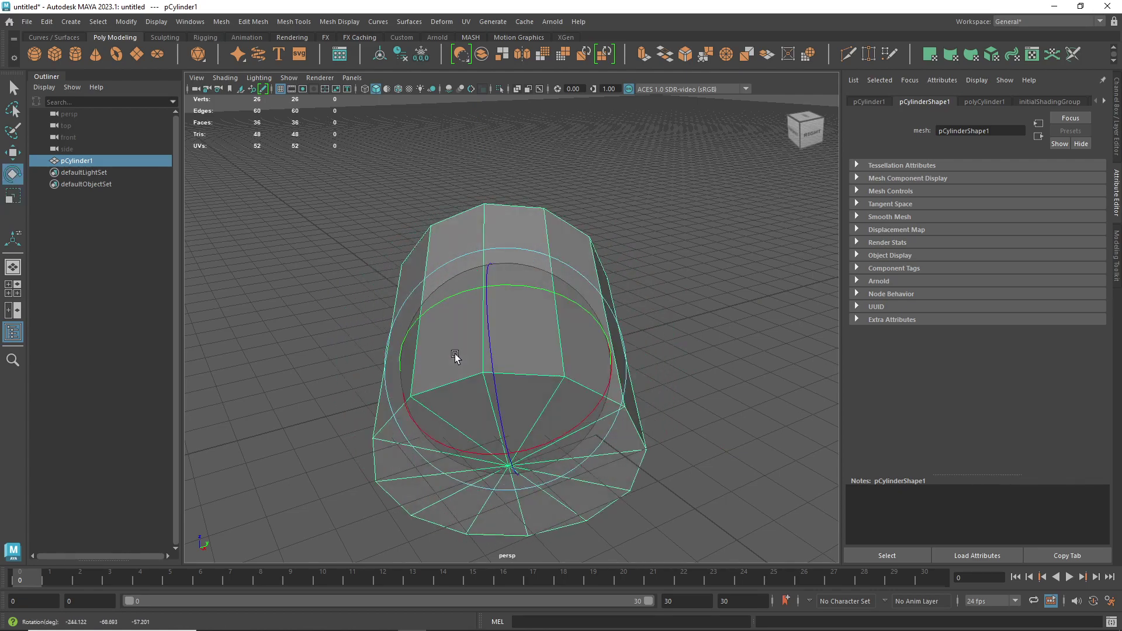
key(ctrl+z)
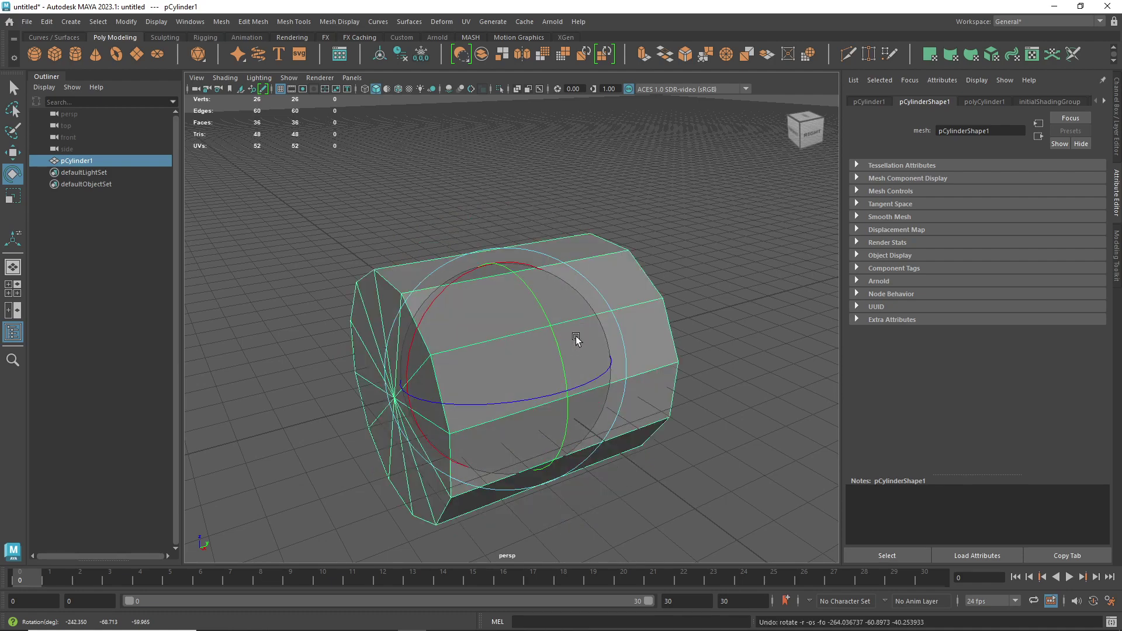
key(w)
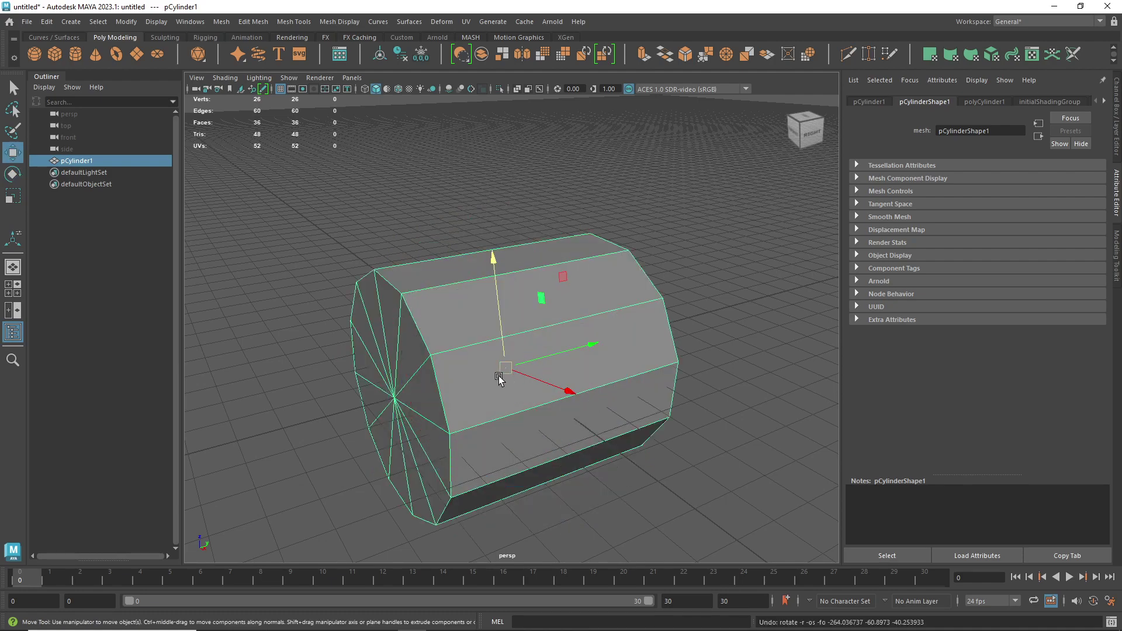
key(ctrl+z)
alt+drag(612, 337, 328, 217)
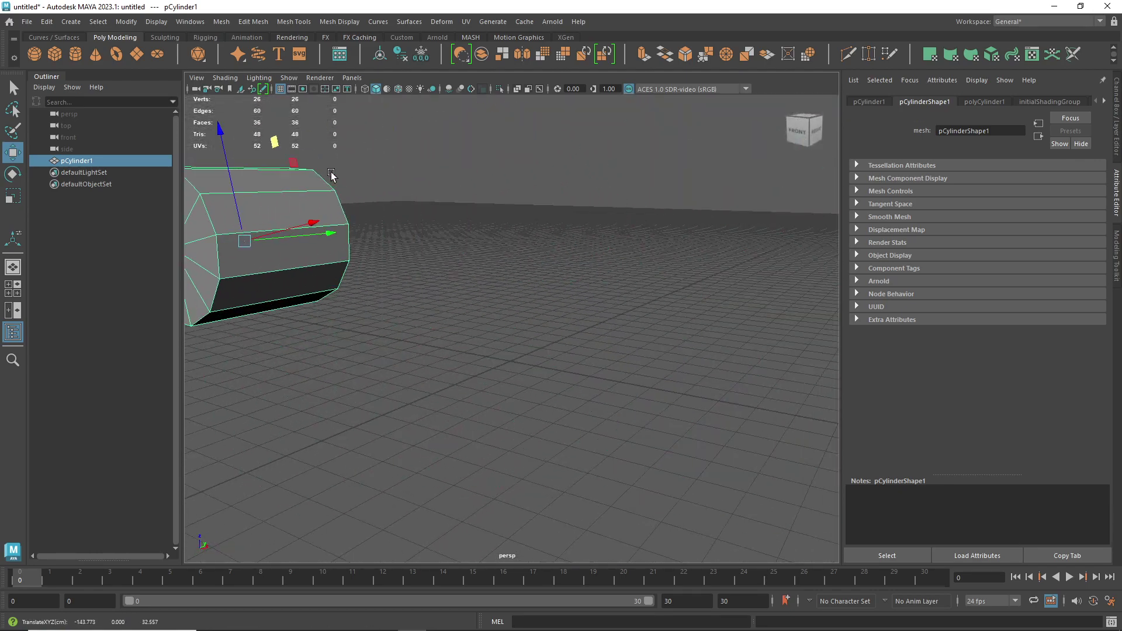
key(ctrl+z)
mouse_move(571, 303)
alt+mouse_down()
mouse_move(591, 370)
mouse_move(513, 353)
mouse_move(493, 325)
mouse_move(520, 313)
mouse_move(511, 318)
mouse_move(528, 327)
mouse_move(584, 306)
mouse_move(545, 306)
mouse_move(571, 283)
mouse_move(560, 296)
alt+mouse_up()
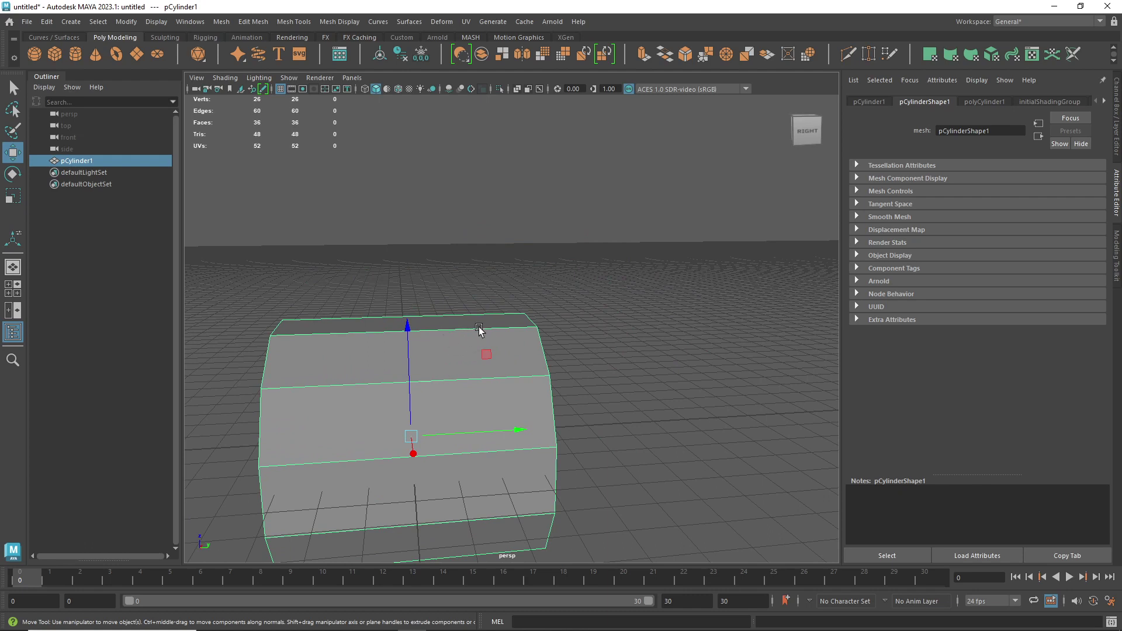
- Review the modeling commands available for the selected cylinder and activate the Multi-Cut tool
shift+right_click(626, 176)
shift+right_click(441, 309)
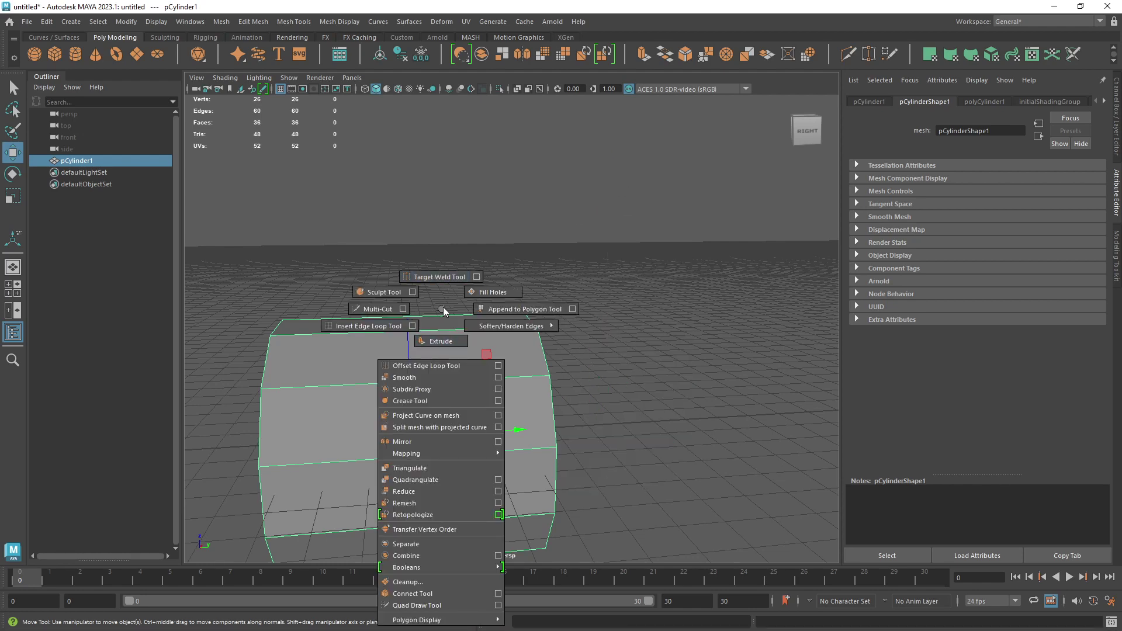
shift+right_click(634, 196)
shift+right_click(398, 308)
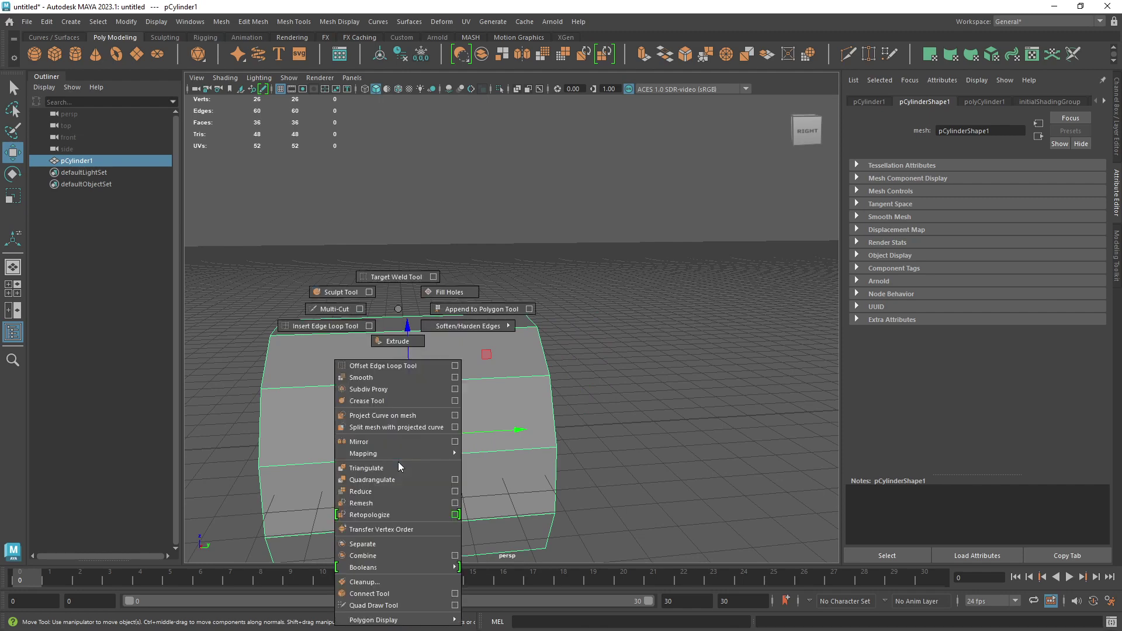
alt+drag(393, 307, 565, 268)
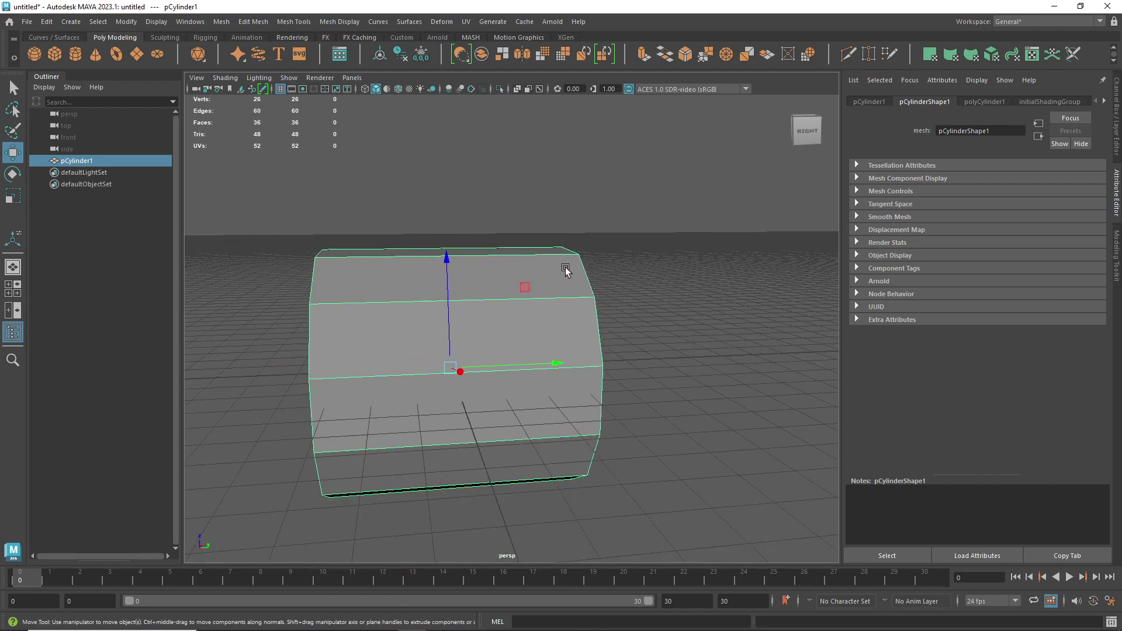
shift+right_click(422, 309)
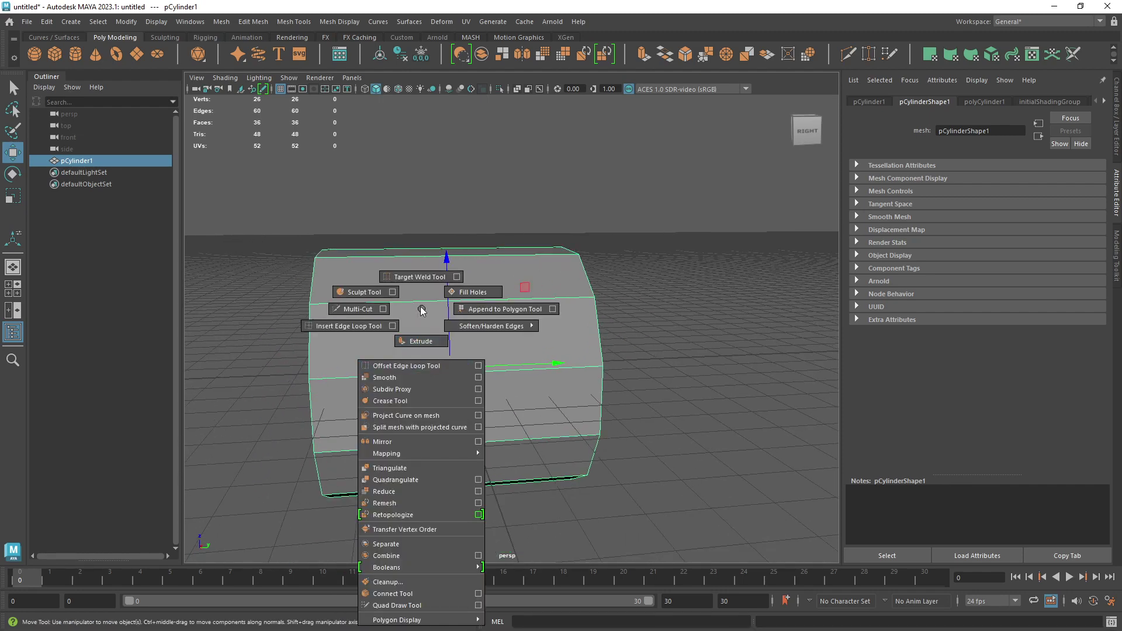
click(351, 309)
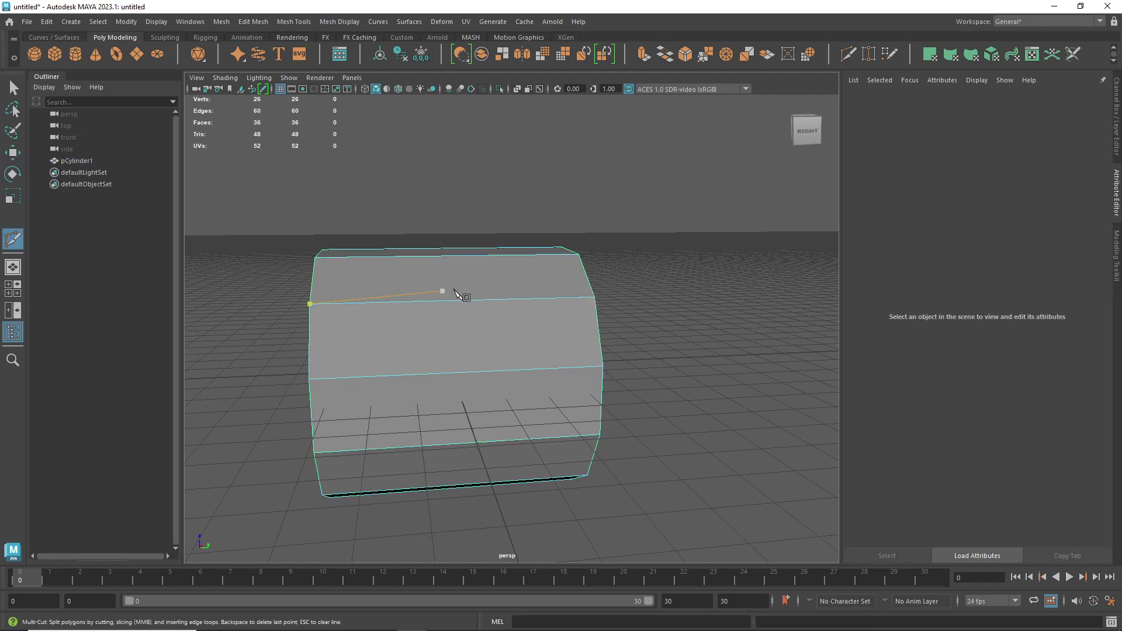
- Try starting Multi-Cut points at several vertices on both ends of the cylinder, clearing each one
click(309, 380)
key(Escape)
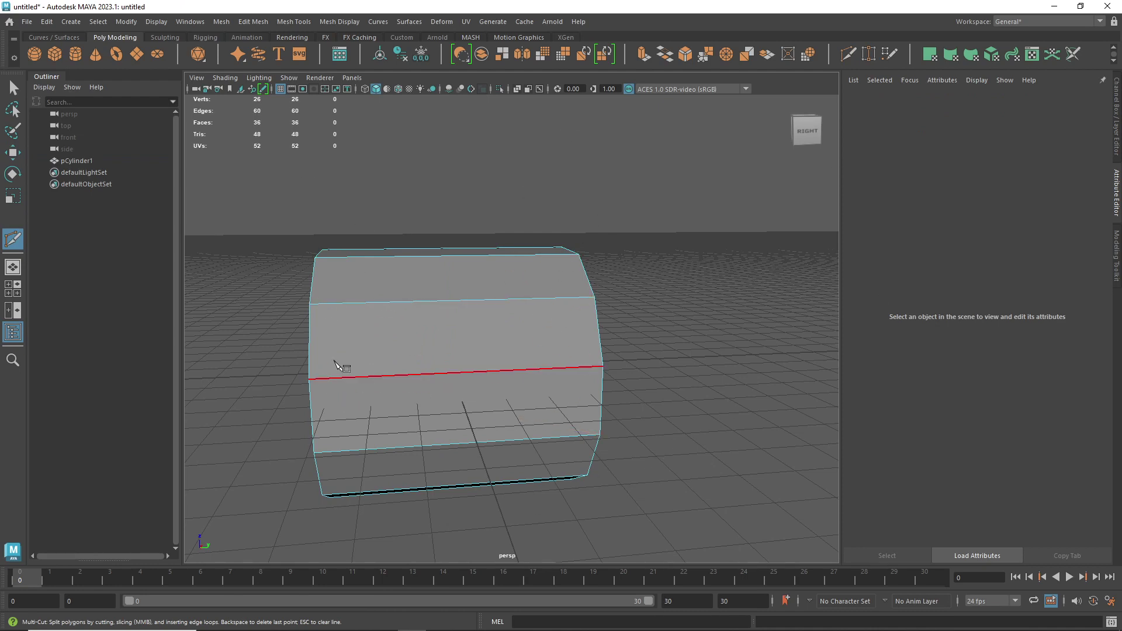
click(603, 366)
key(Escape)
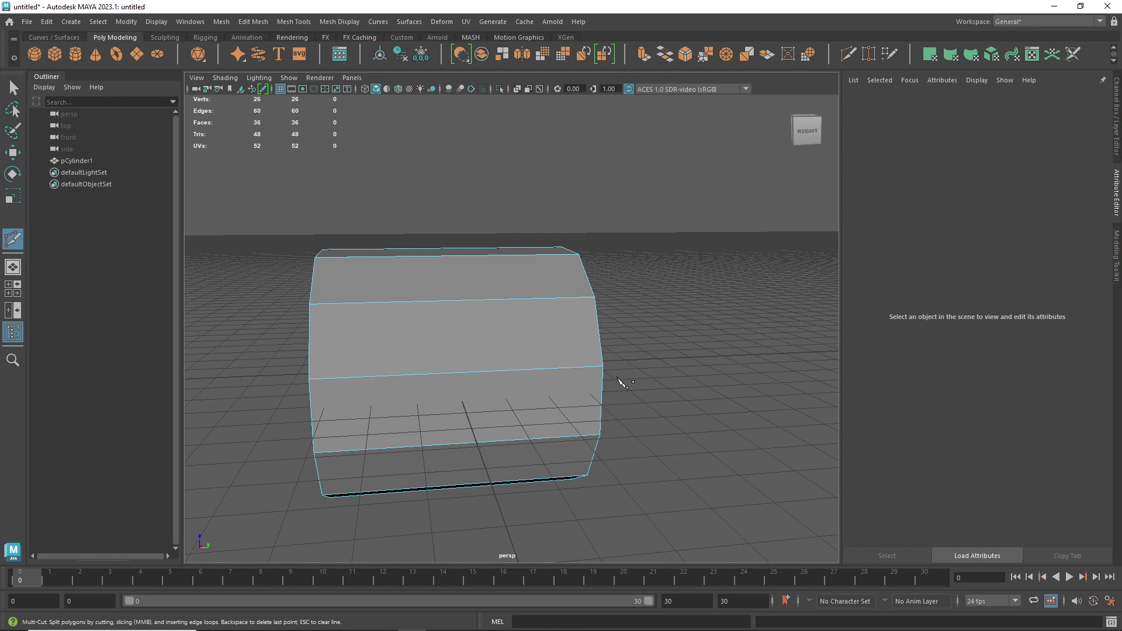
click(600, 435)
key(Escape)
click(594, 296)
key(Escape)
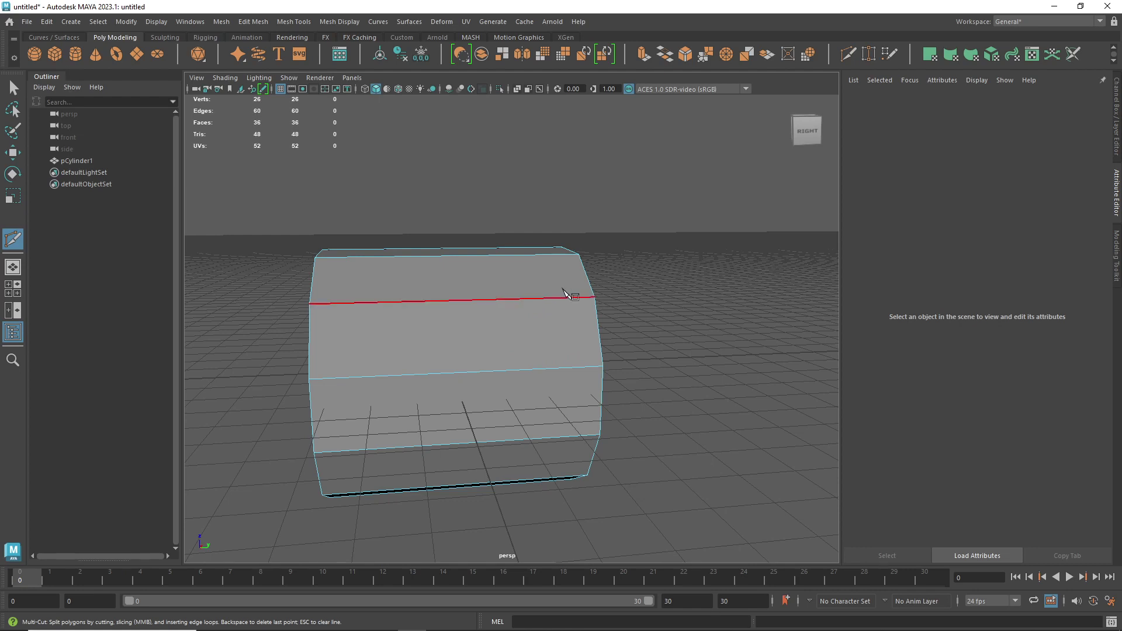
shift+right_click(641, 273)
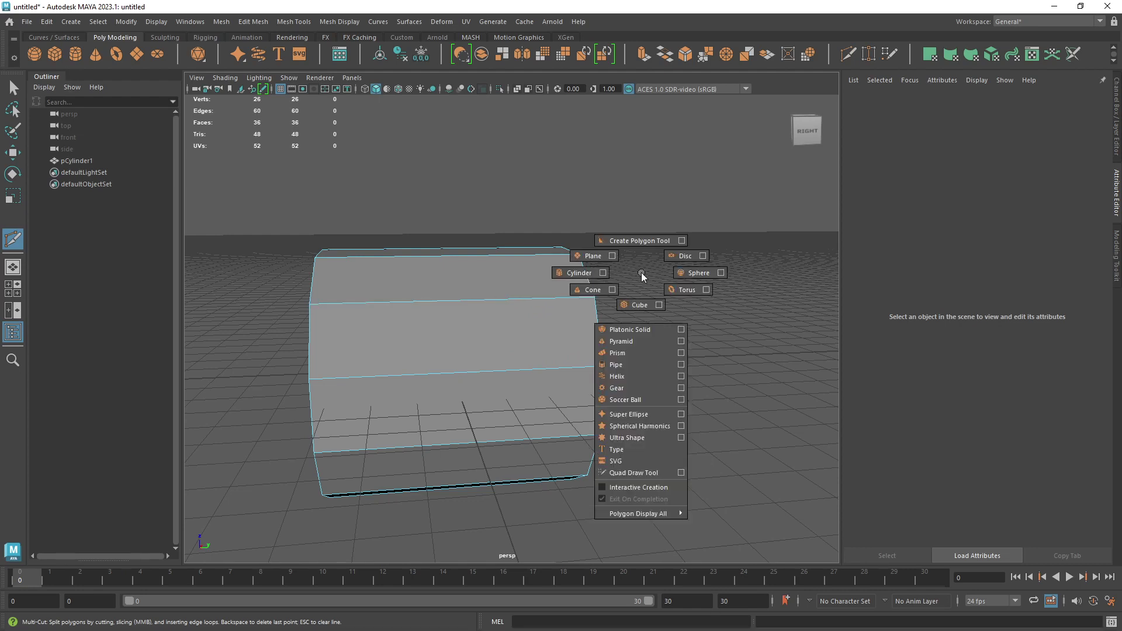
right_click(651, 237)
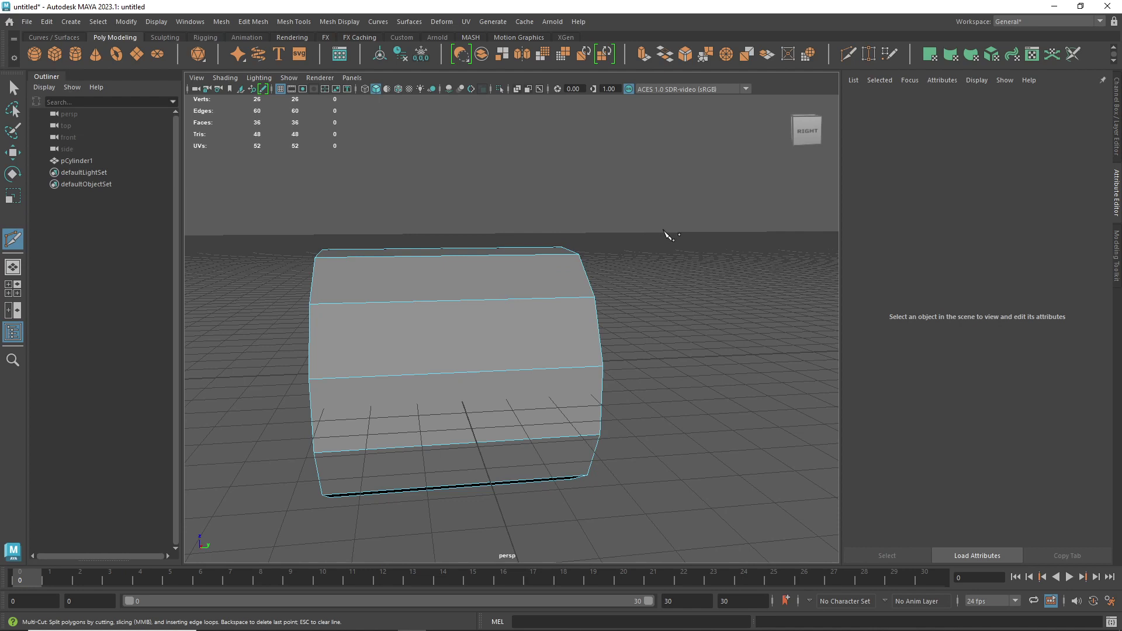
right_click(658, 208)
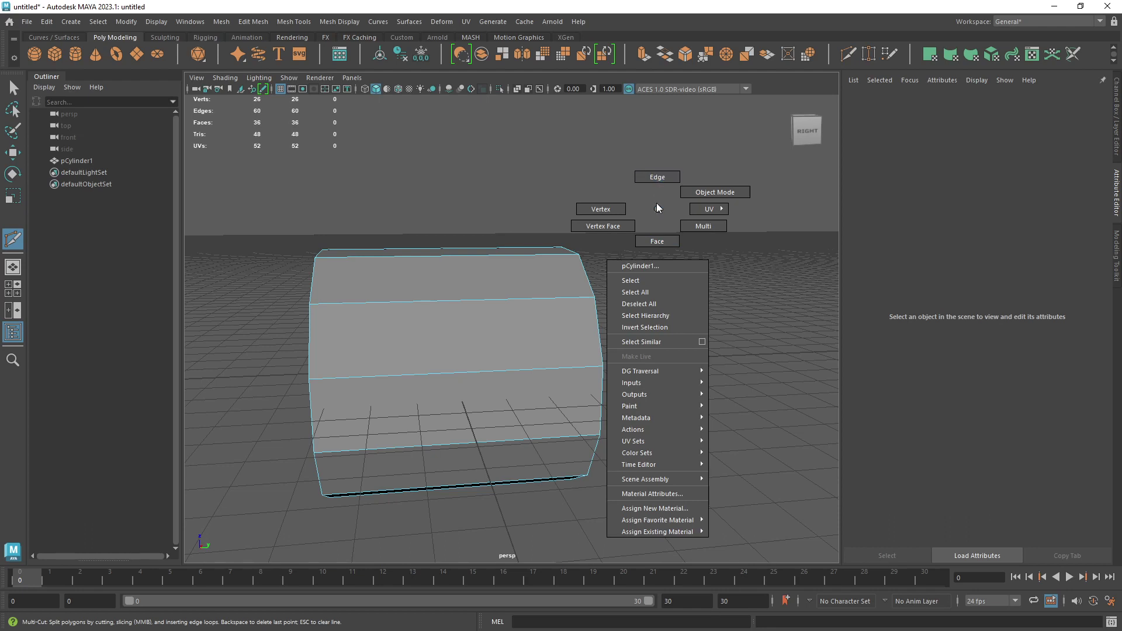
right_drag(656, 182, 657, 182)
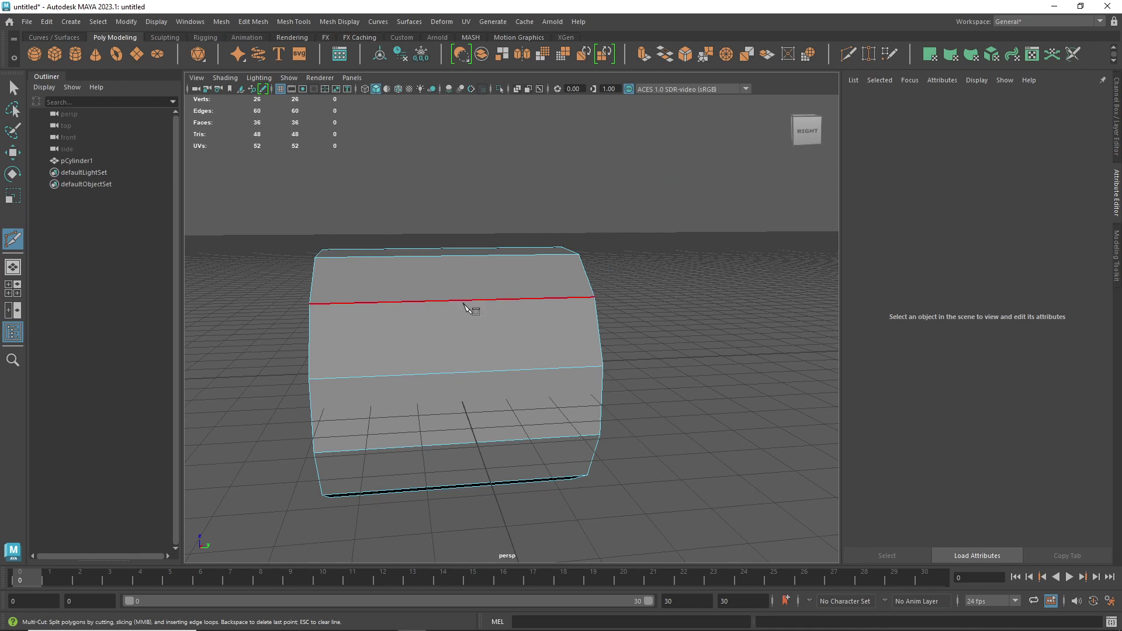
click(594, 297)
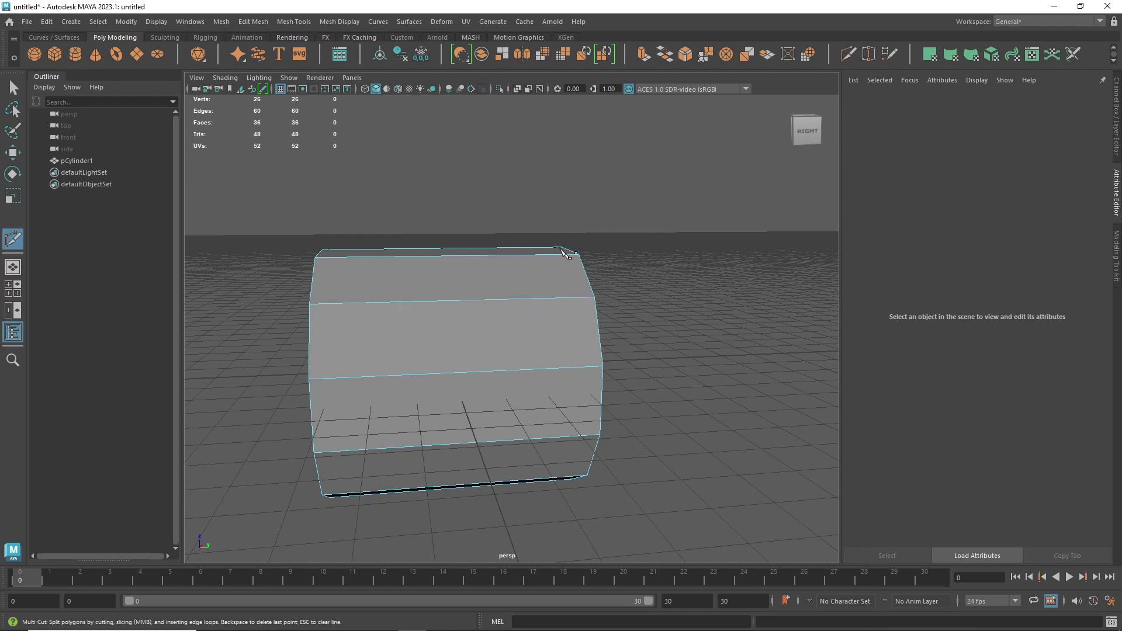
key(BackSpace)
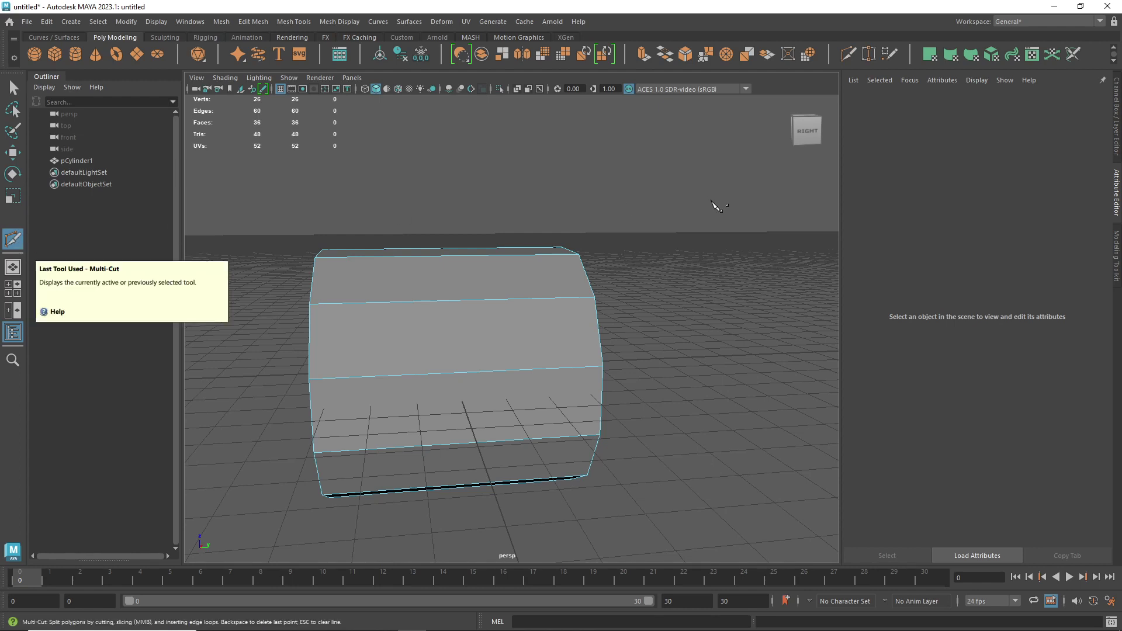
right_drag(692, 239, 660, 248)
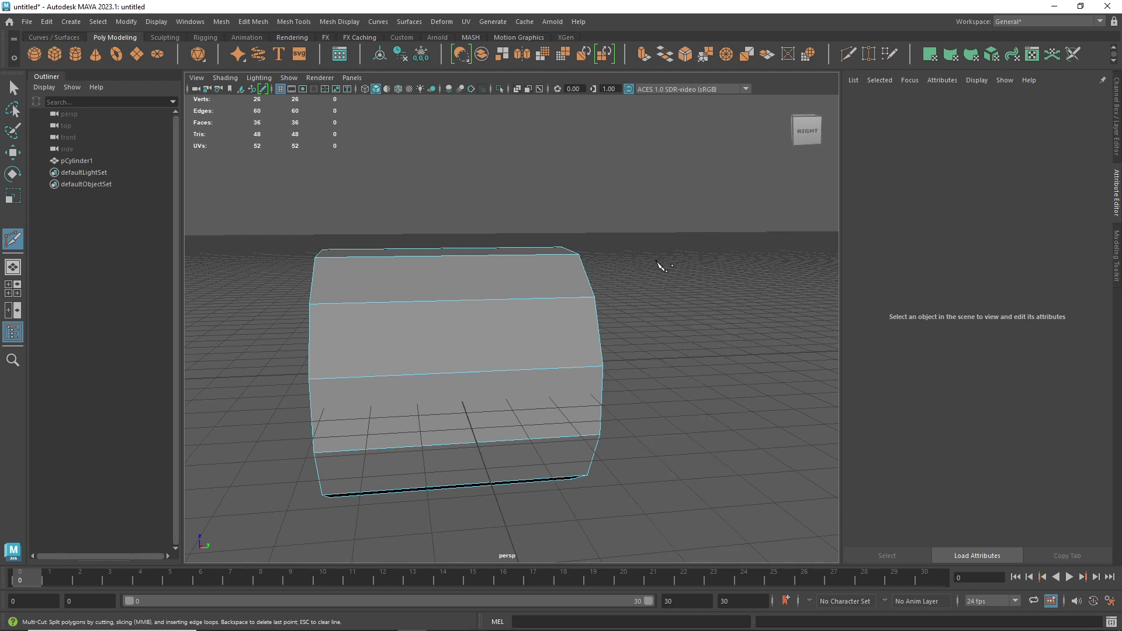
- Leave the Multi-Cut tool for the Move tool and return the cylinder to Object Mode
key(w)
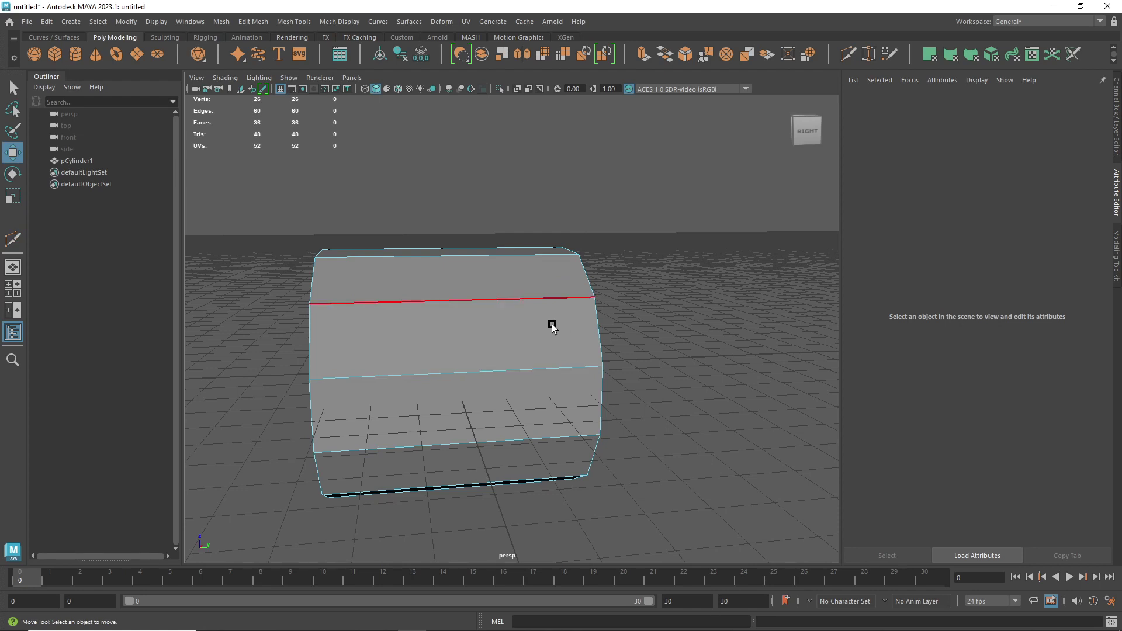
key(q)
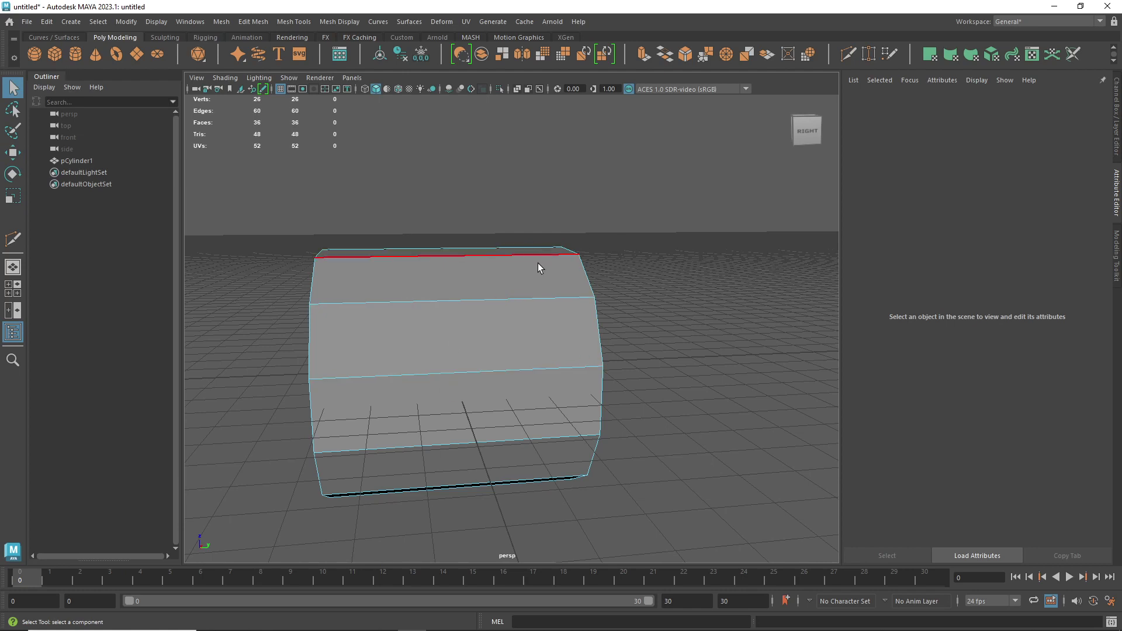
key(w)
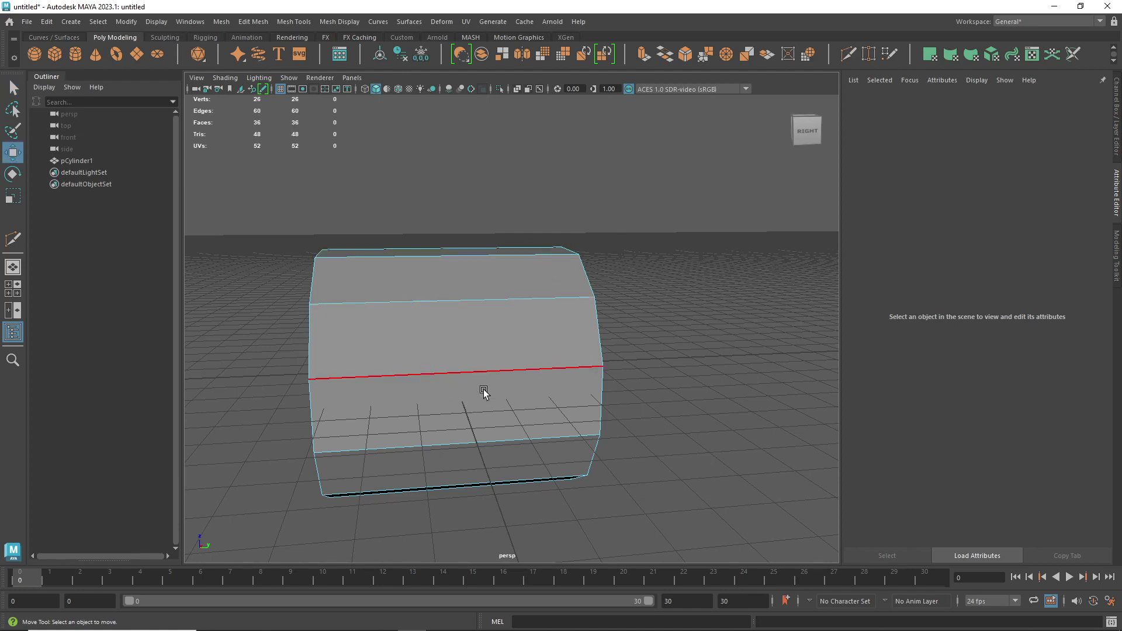
right_click(618, 253)
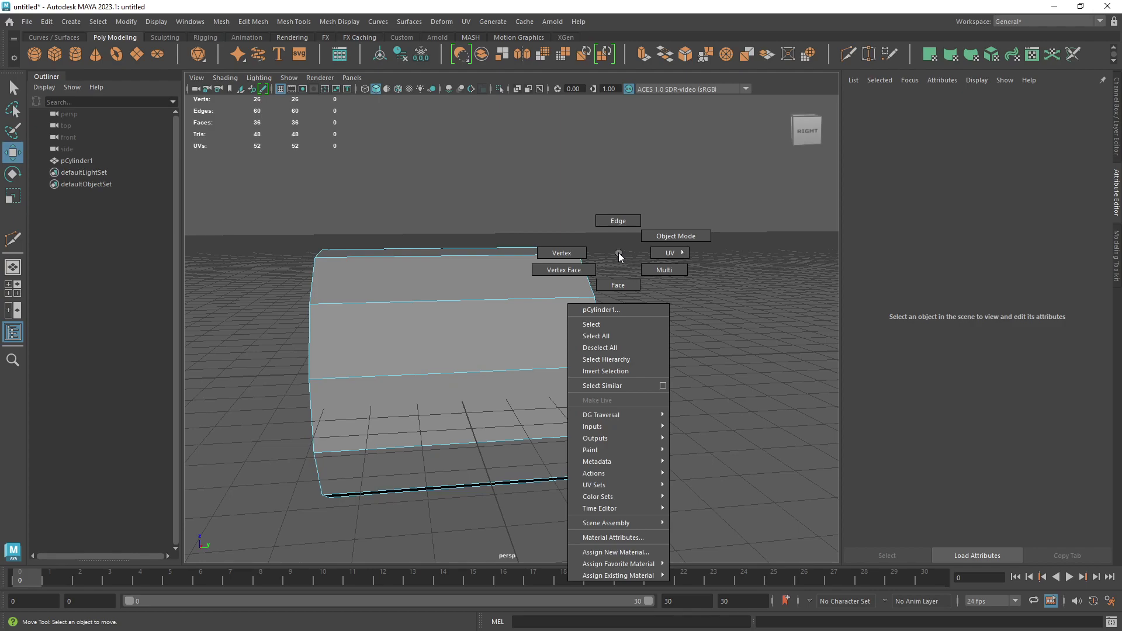
click(678, 236)
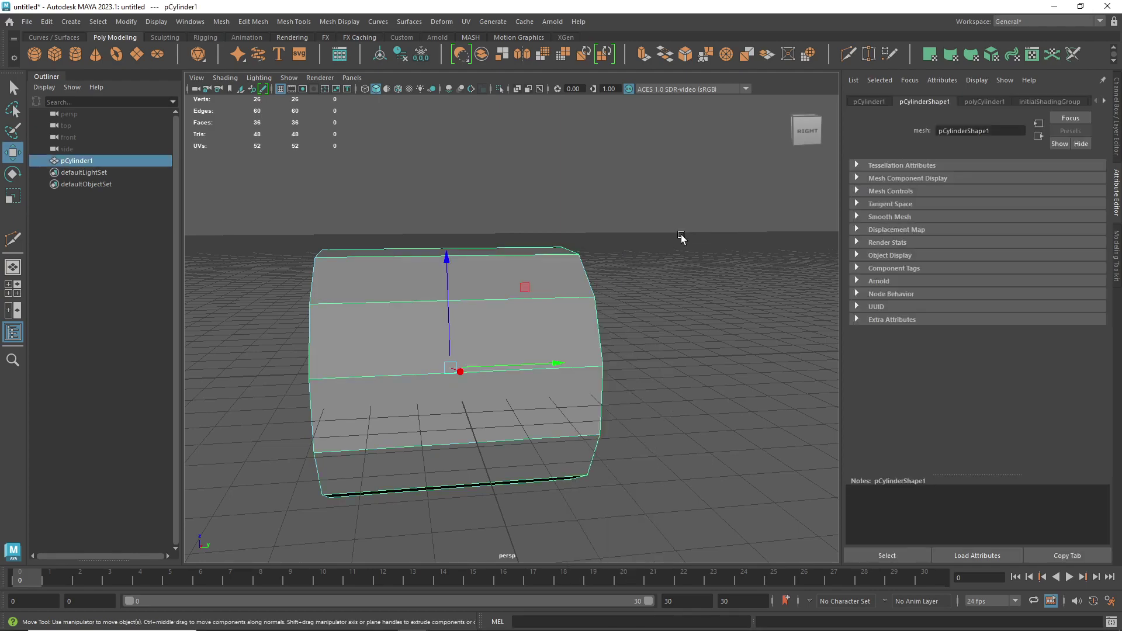
- Reselect the cylinder and insert an edge loop around it with Multi-Cut, about two thirds along its length
alt+drag(716, 272, 698, 304)
alt+drag(629, 259, 533, 297)
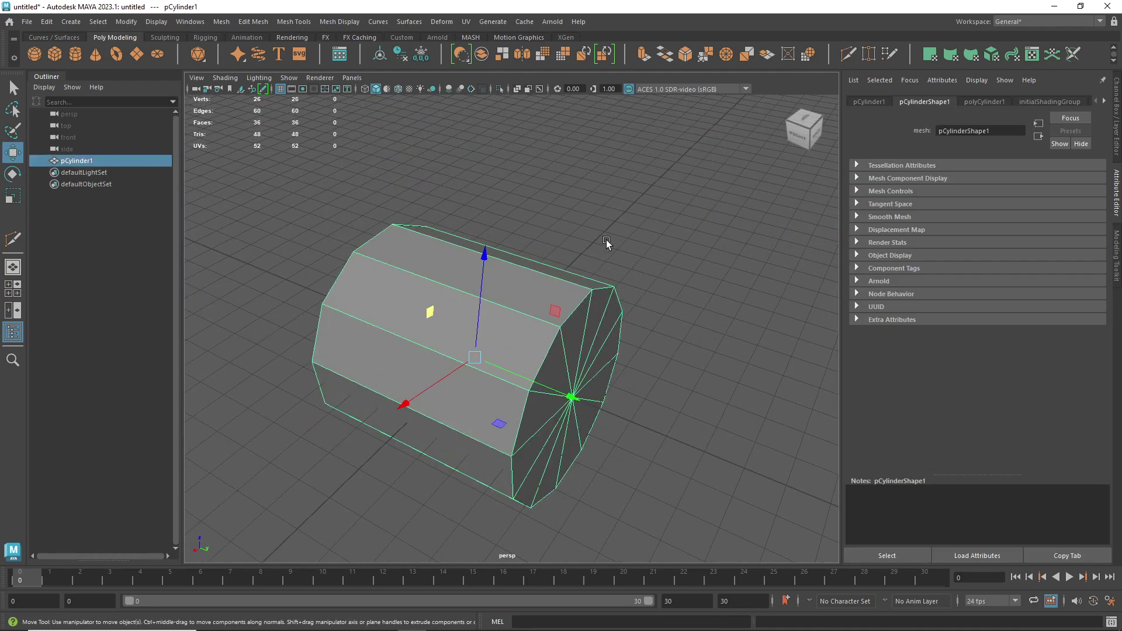
click(637, 212)
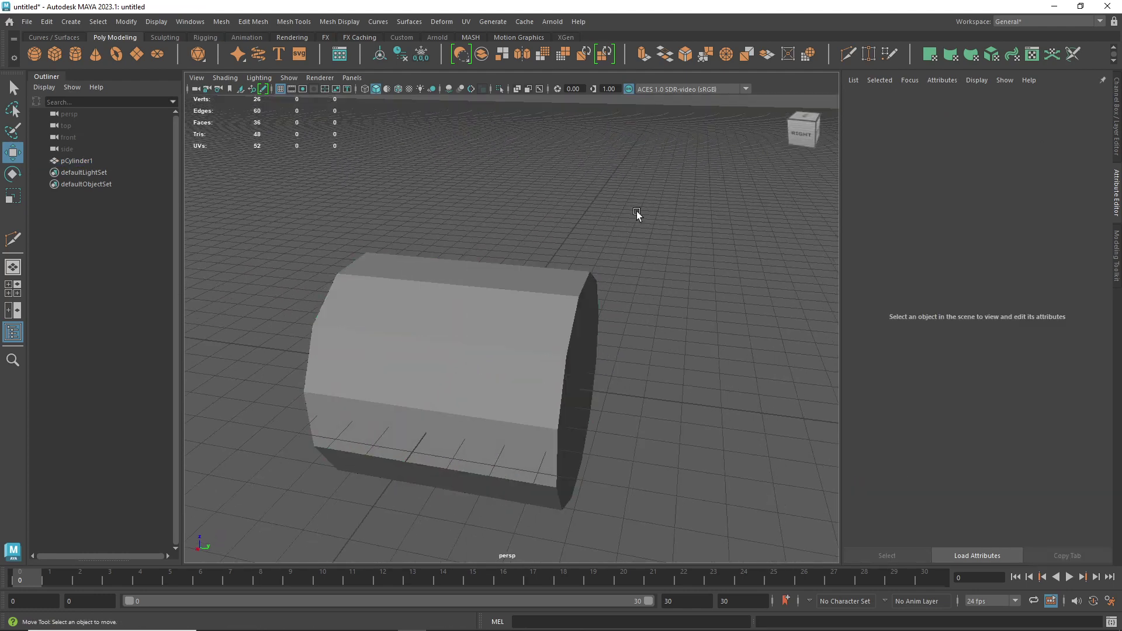
click(488, 320)
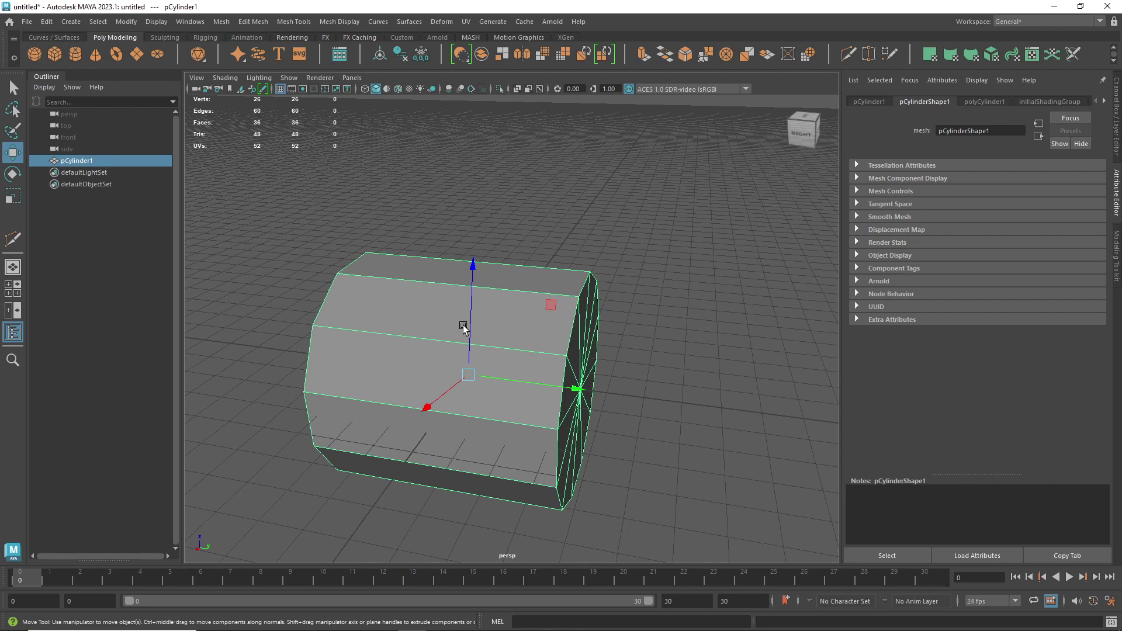
shift+right_click(462, 325)
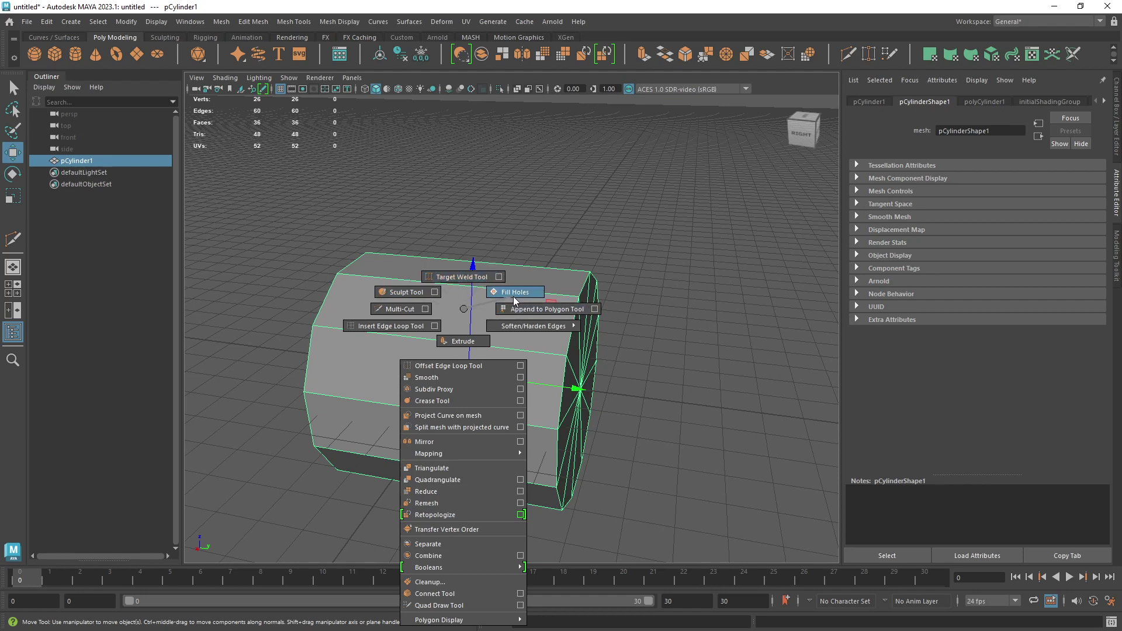
shift+right_drag(403, 300, 402, 305)
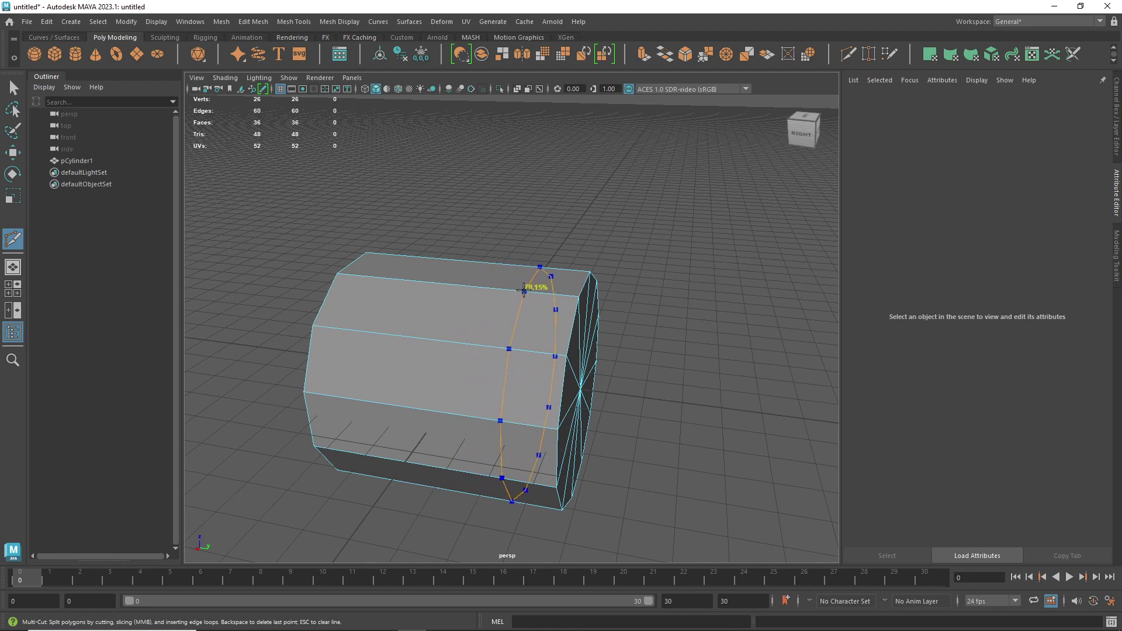
ctrl+click(489, 312)
- Insert a second Multi-Cut edge loop around the cylinder, between the first loop and the farther end cap
alt+drag(689, 212, 713, 226)
alt+middle_drag(714, 226, 637, 210)
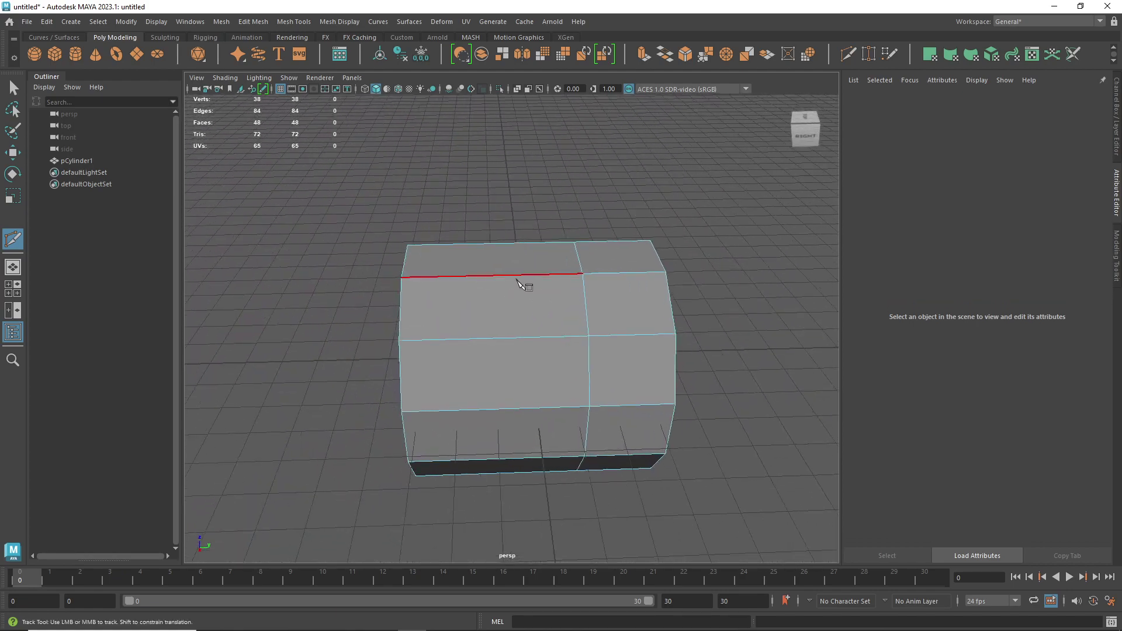
ctrl+drag(524, 285, 501, 275)
- Return the cylinder with its two new edge loops to Object Mode
alt+drag(727, 208, 698, 211)
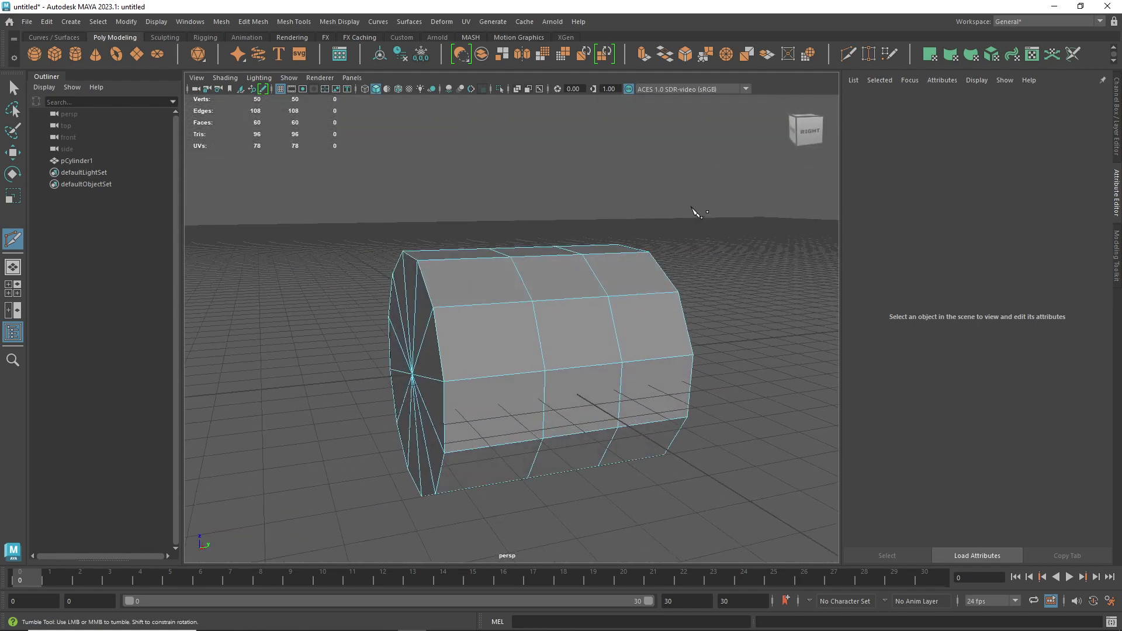
alt+middle_drag(698, 211, 605, 249)
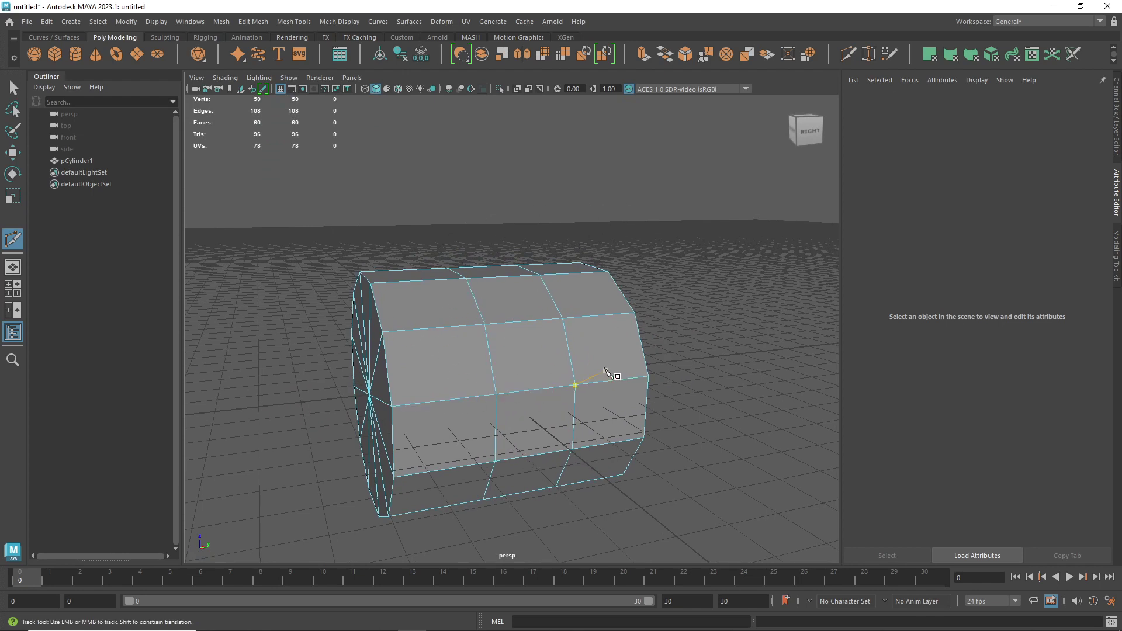
right_click(602, 209)
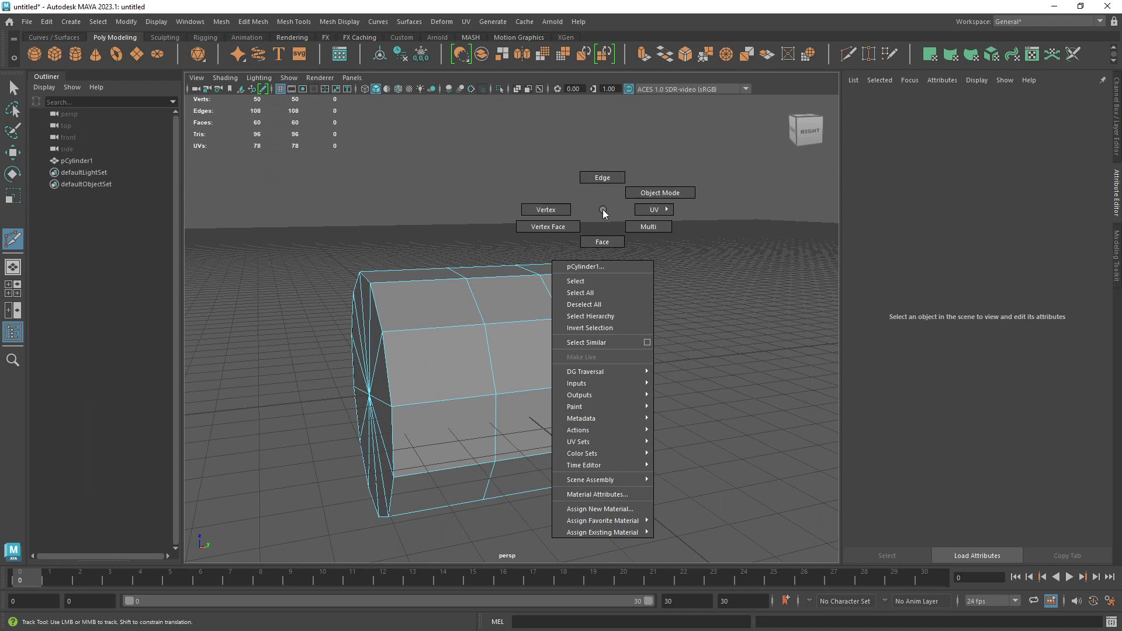
click(656, 195)
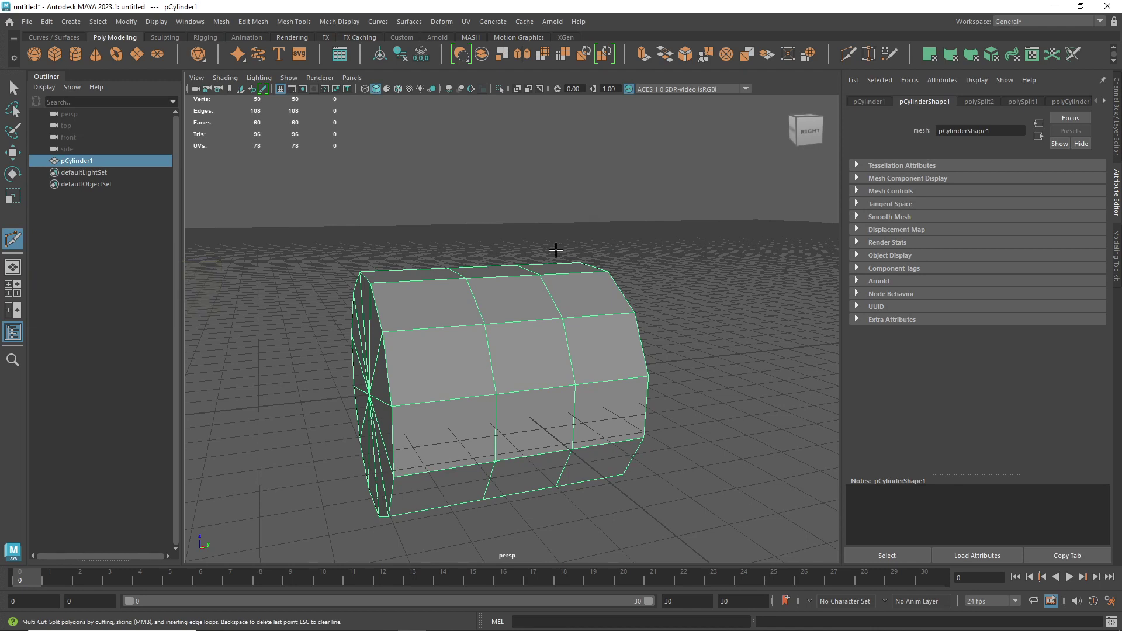
- Activate the Move tool, switch the cylinder to Face mode and select individual side faces one at a time, ending on the upper middle face
key(w)
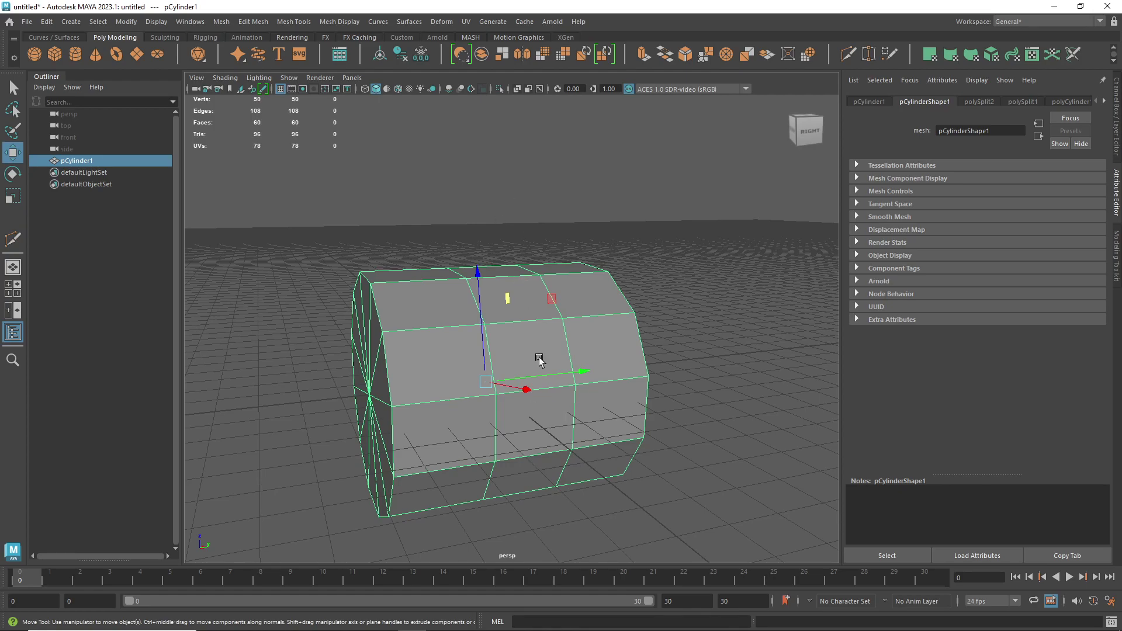
alt+drag(469, 342, 503, 303)
right_drag(455, 212, 460, 242)
click(514, 299)
click(439, 282)
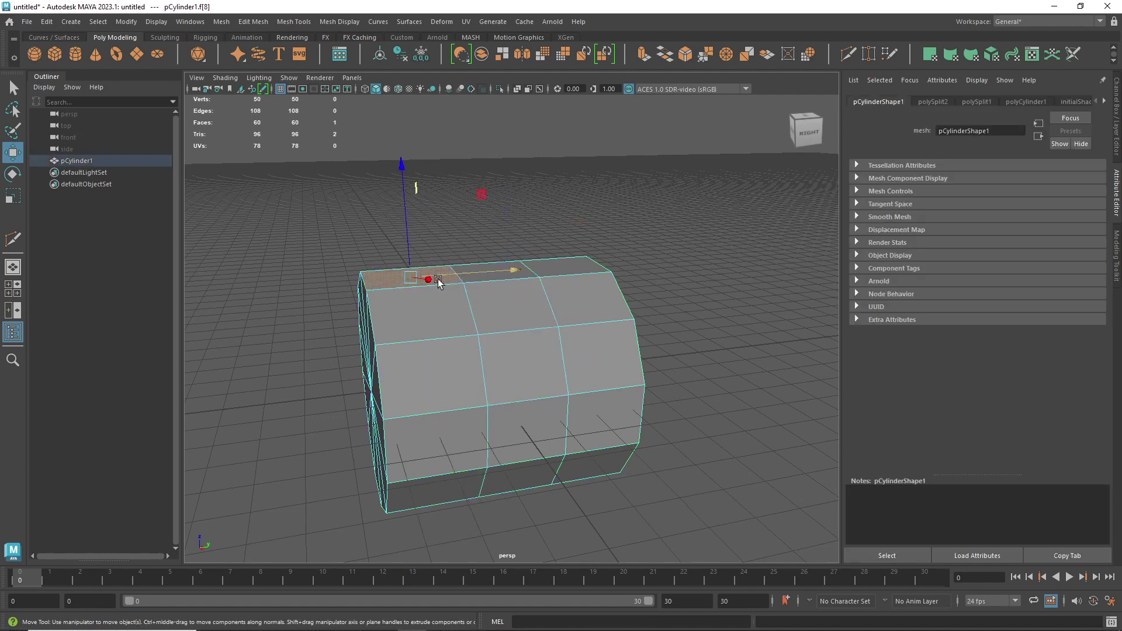
click(489, 368)
click(568, 279)
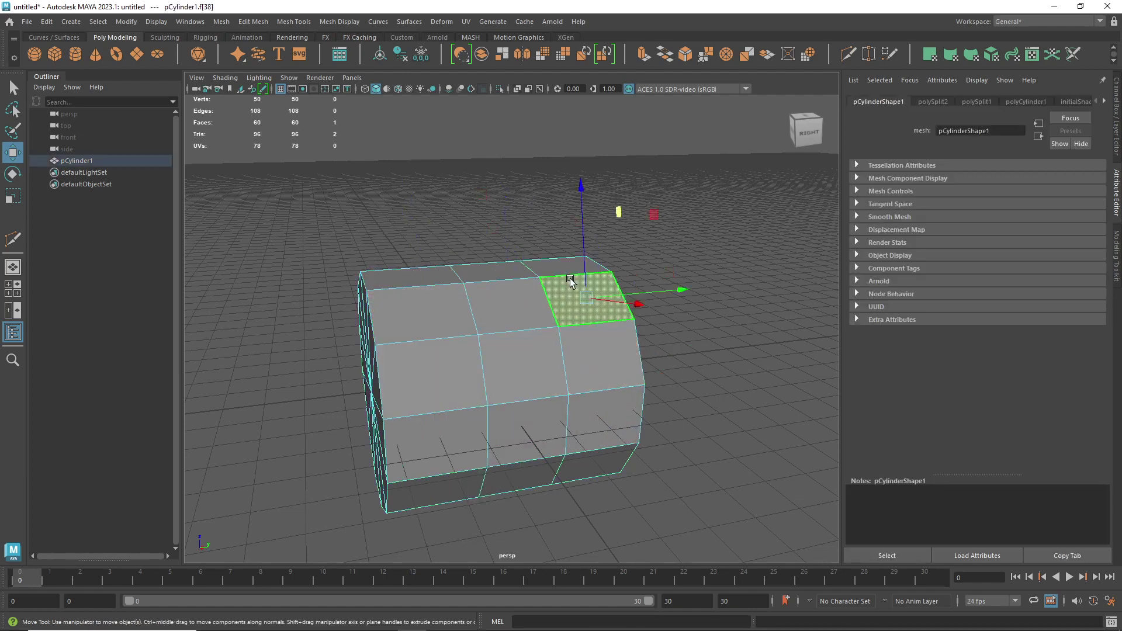
click(435, 272)
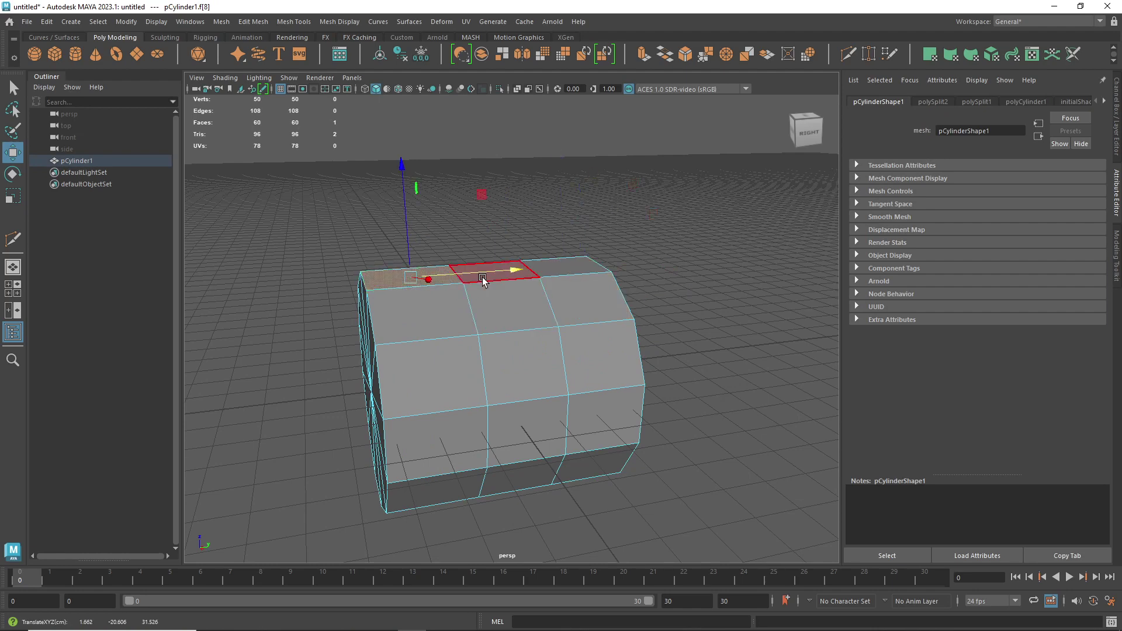
click(485, 295)
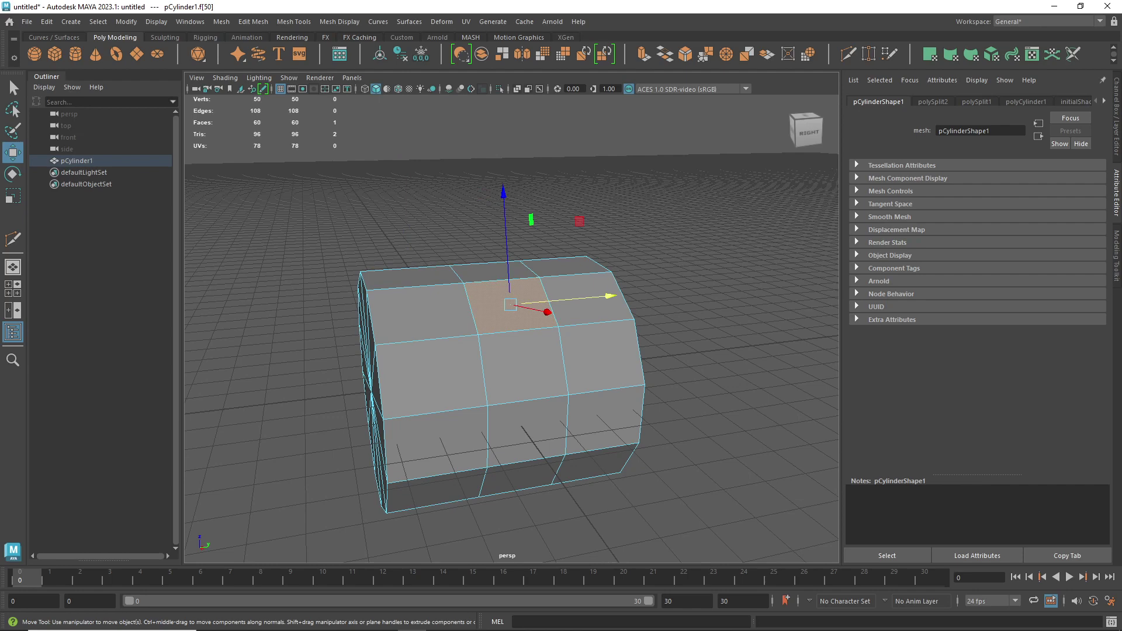
- Clear the face selection and select the complete ring of side faces next to the nearer end cap
key(alt+Tab)
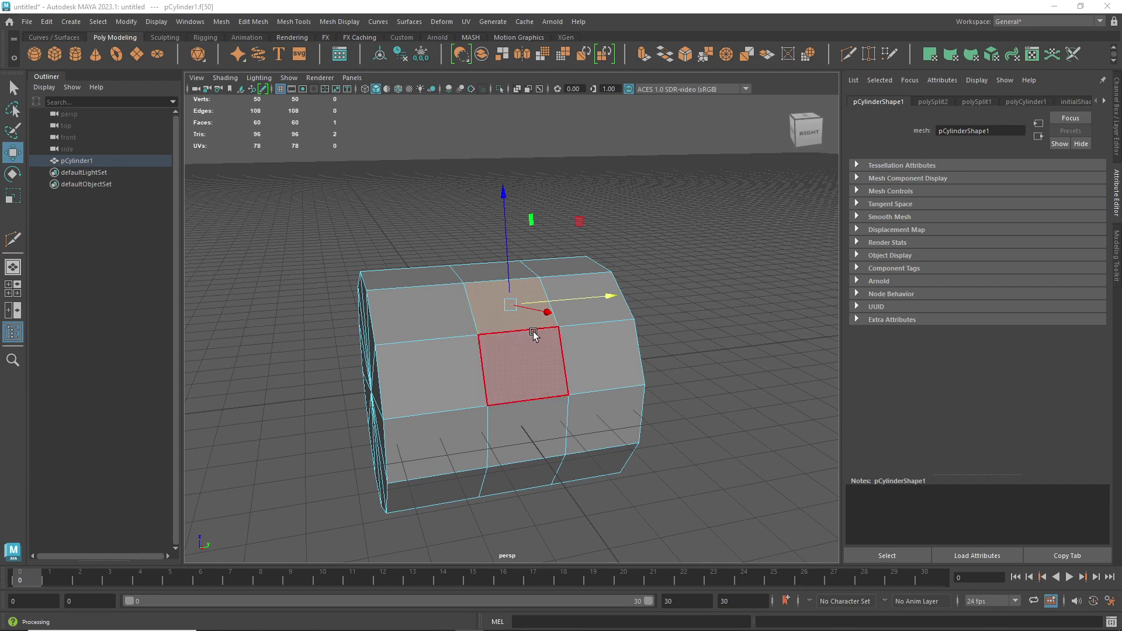
alt+drag(484, 378, 501, 346)
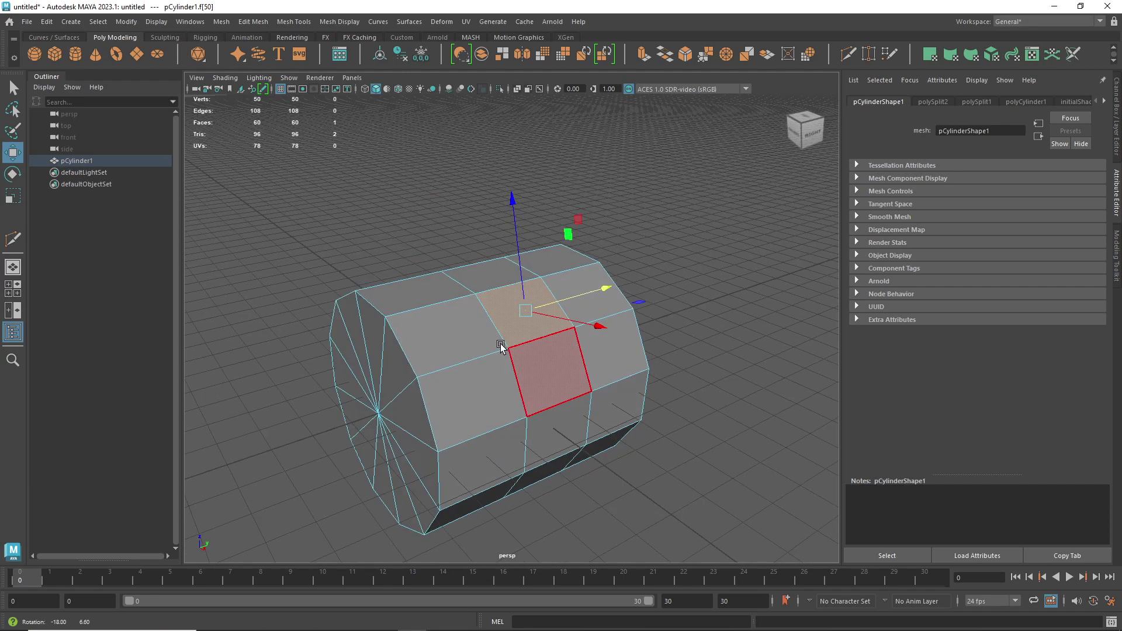
click(699, 200)
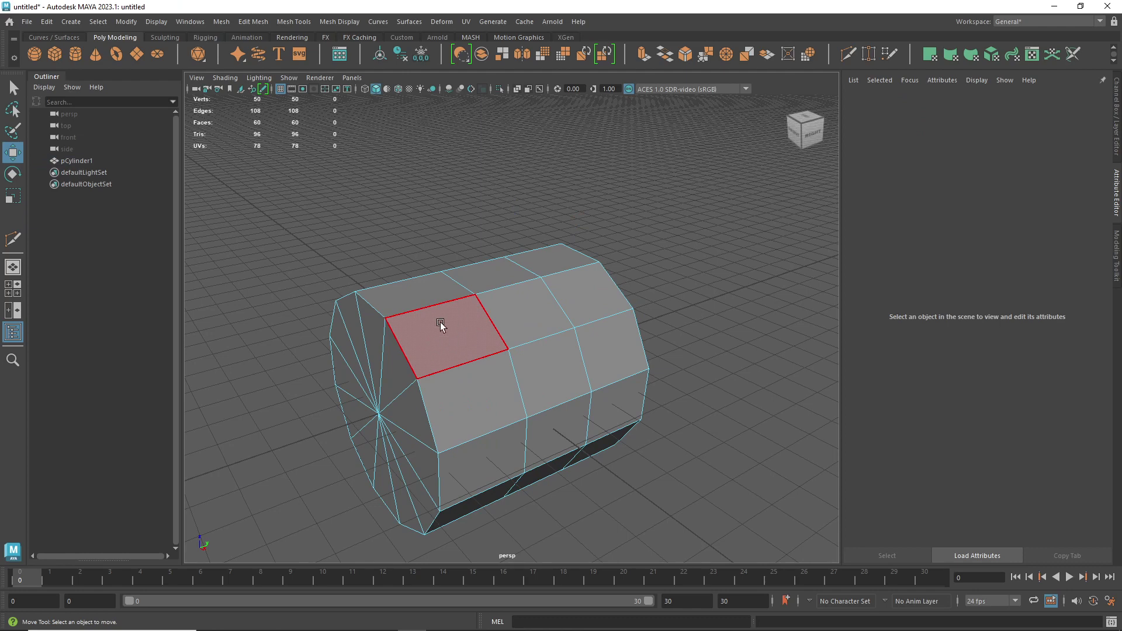
click(440, 322)
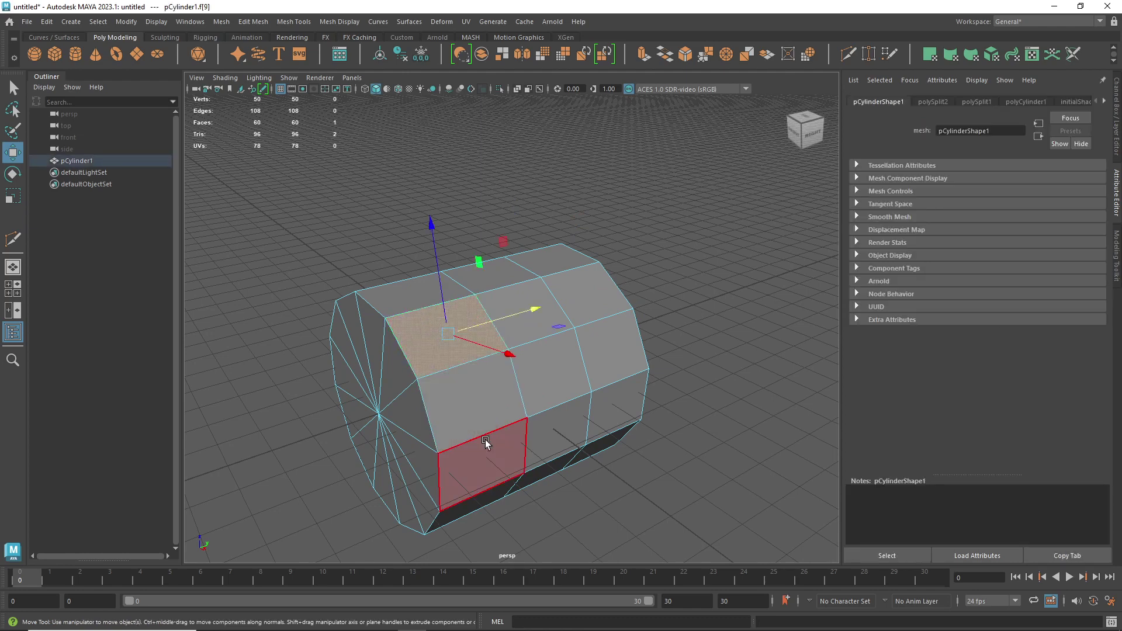
shift+double_click(478, 390)
mouse_move(641, 306)
alt+mouse_down()
mouse_move(616, 426)
mouse_move(453, 253)
mouse_move(718, 212)
mouse_move(812, 275)
mouse_move(814, 370)
mouse_move(573, 346)
mouse_move(575, 301)
mouse_move(621, 300)
alt+mouse_up()
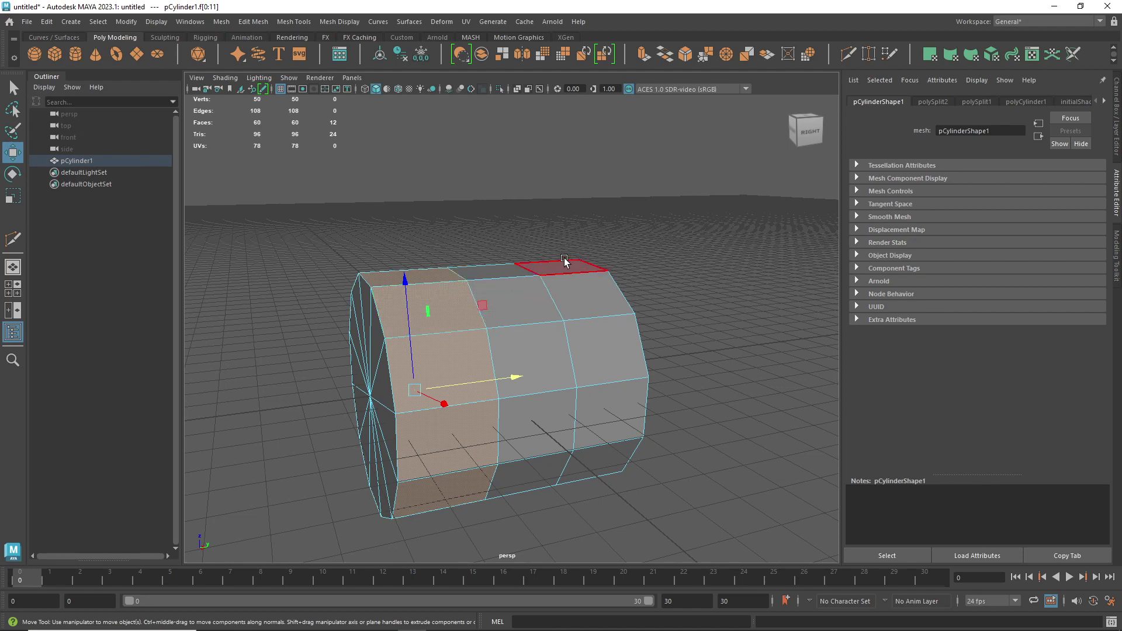
- Switch the cylinder's component selection from faces to Edge mode
right_click(552, 174)
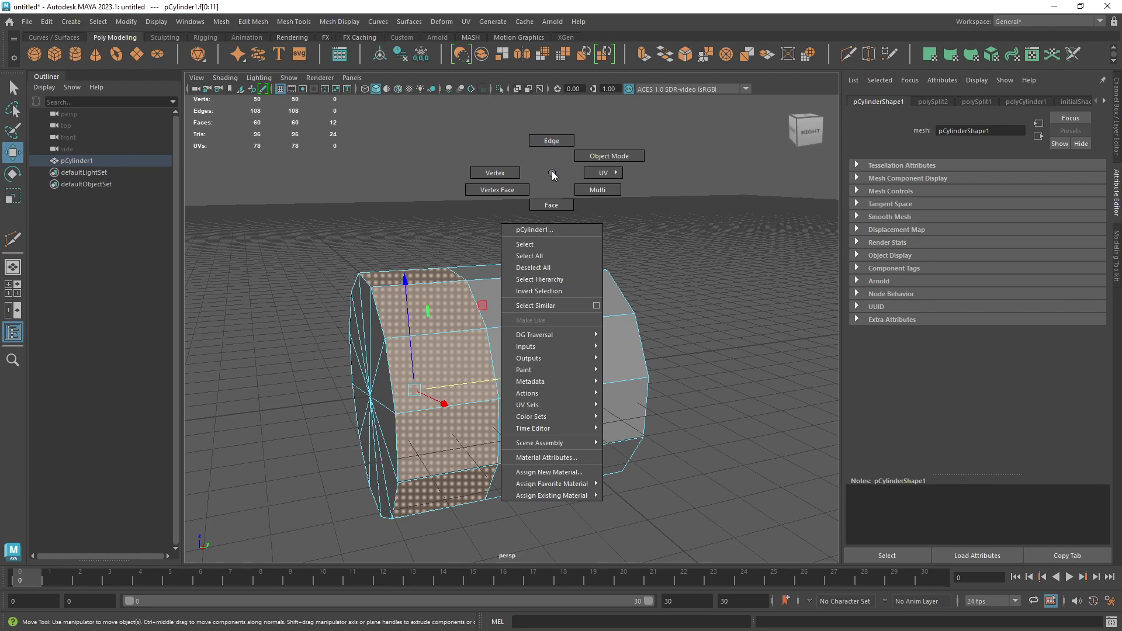
click(553, 174)
right_click(552, 172)
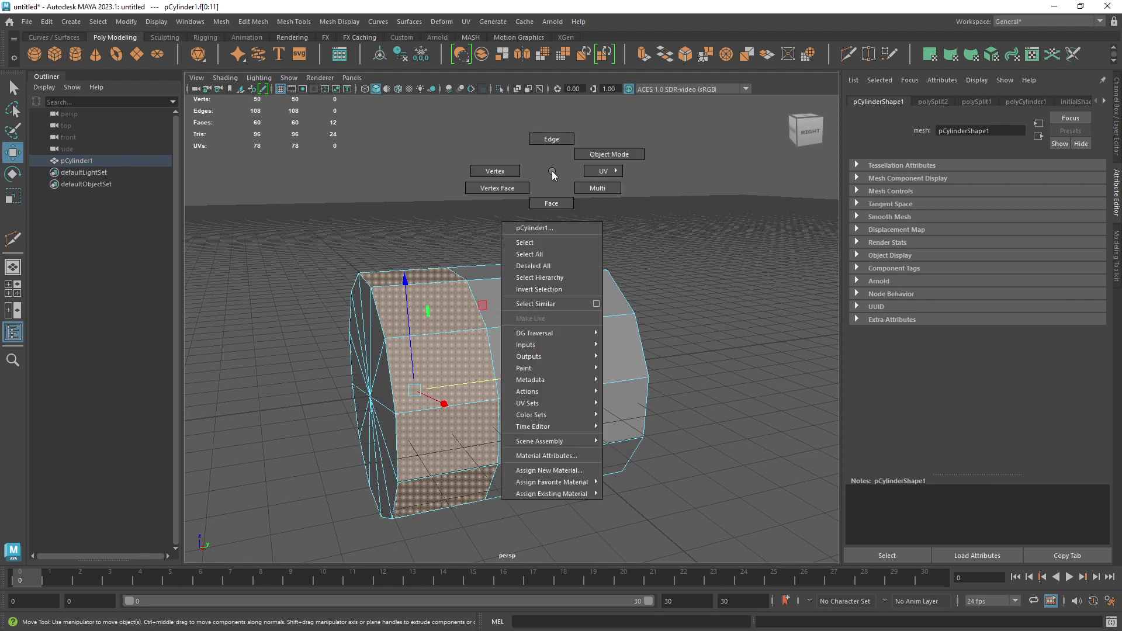
click(553, 120)
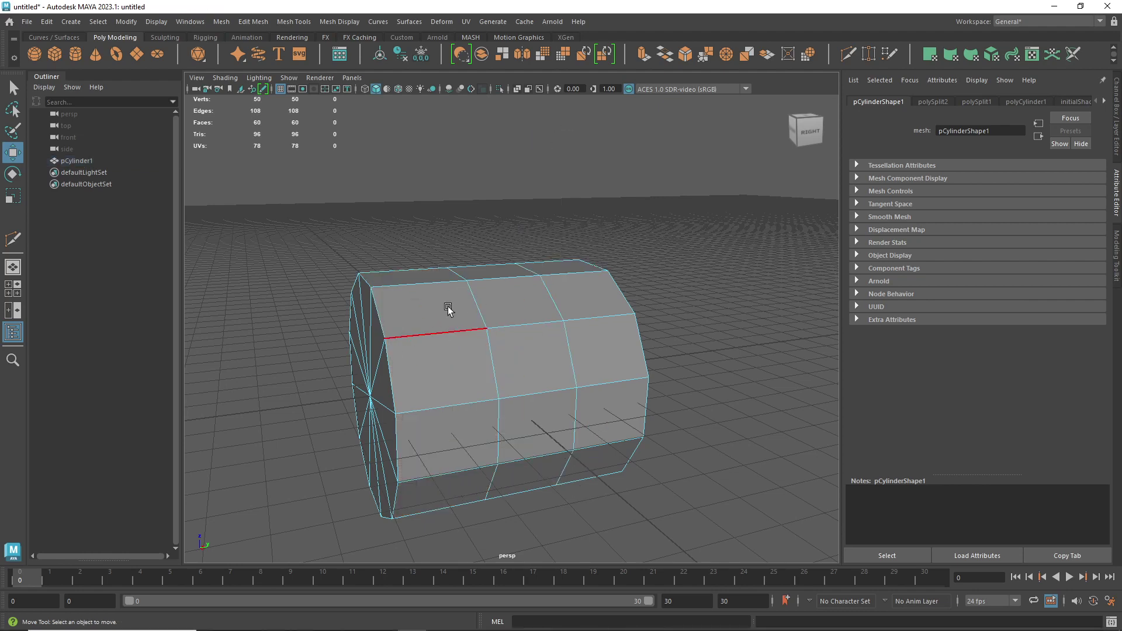
- Switch the cylinder to Vertex mode and select the corner vertices of the upper middle face one at a time
right_drag(529, 175, 485, 175)
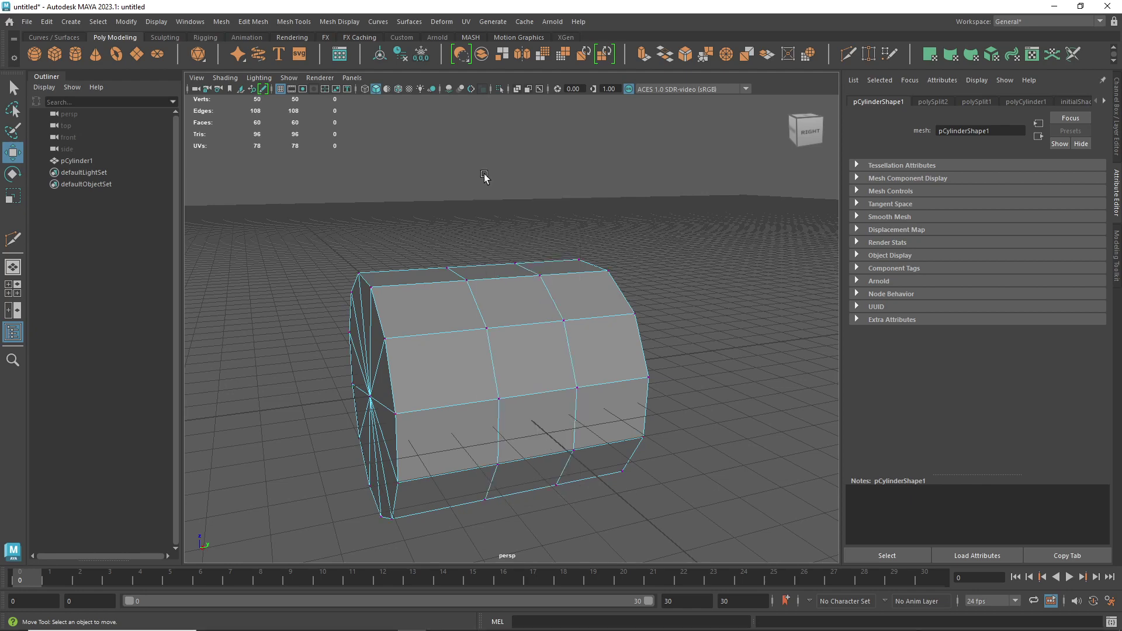
right_click(513, 189)
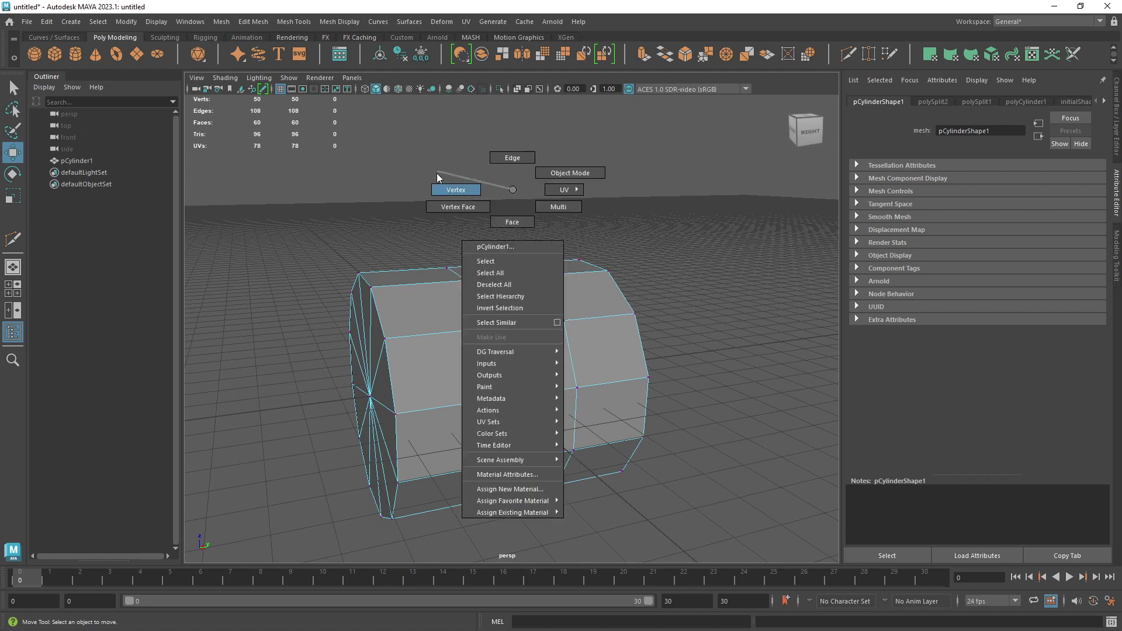
click(432, 190)
click(466, 277)
click(486, 328)
click(564, 320)
click(539, 275)
click(466, 279)
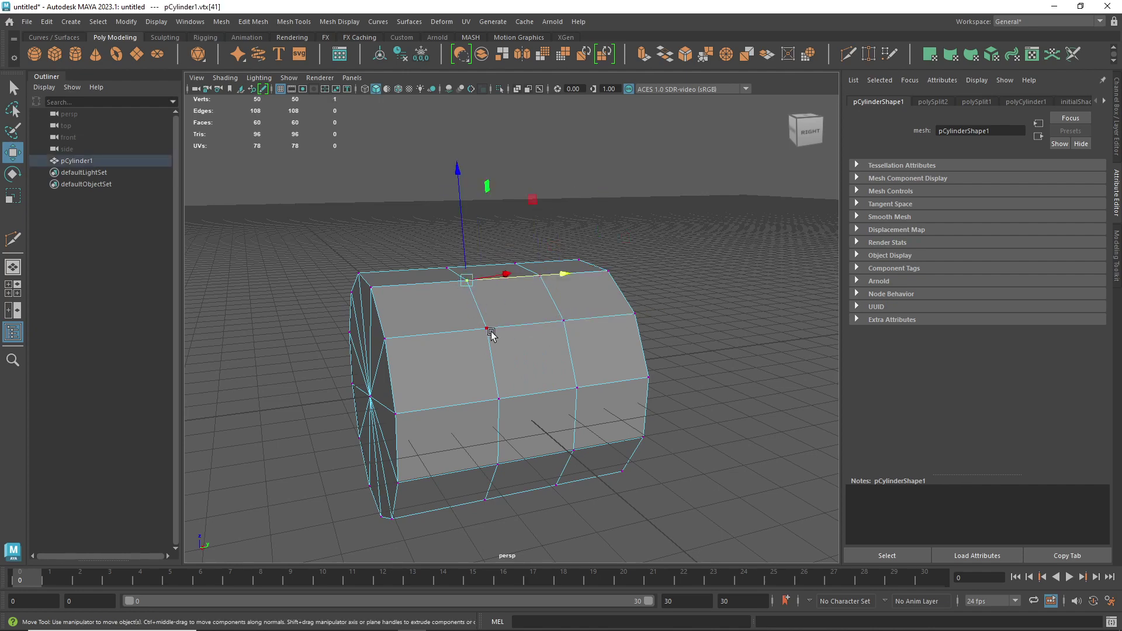
- Switch to Edge mode and select the full ring of lengthwise edges in the band next to the nearer end cap
right_click(587, 193)
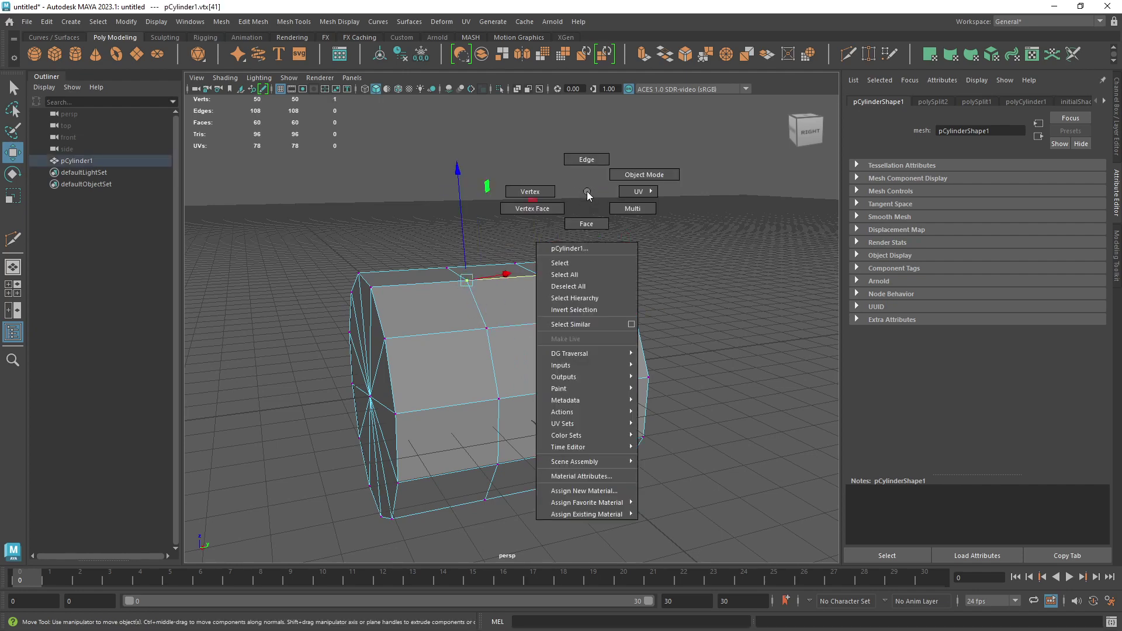
click(587, 160)
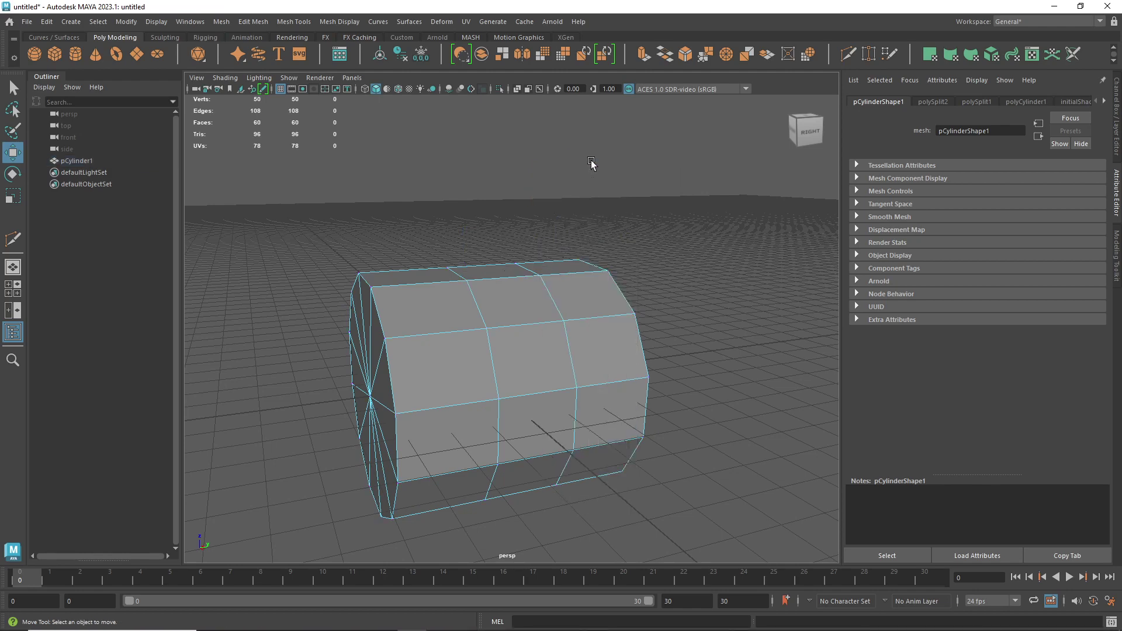
click(421, 285)
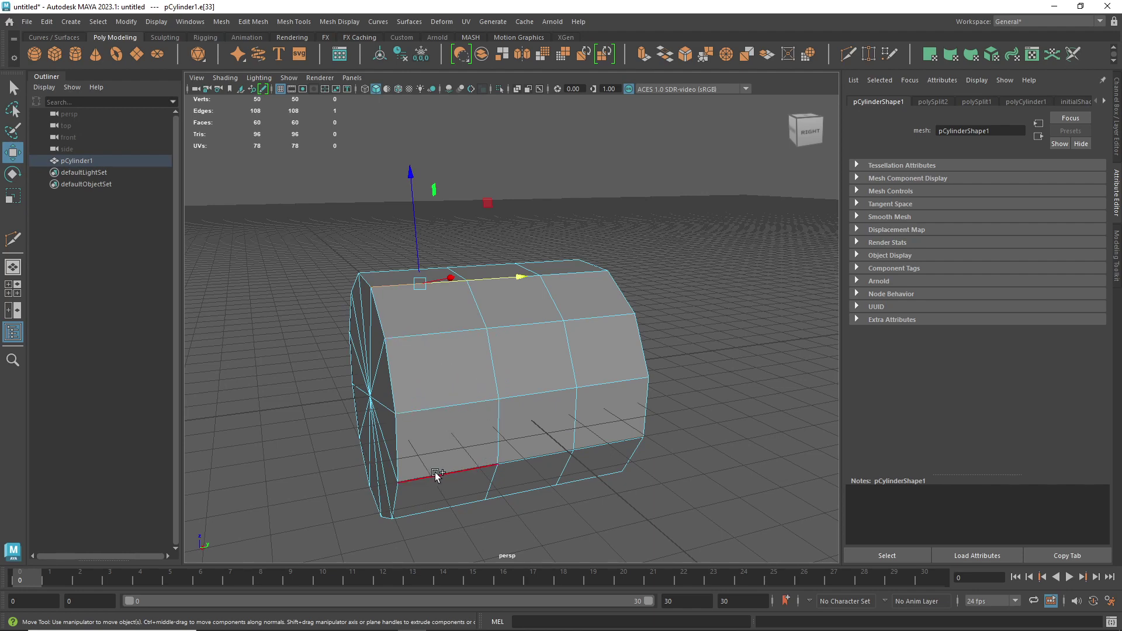
double_click(434, 328)
alt+drag(638, 291, 681, 239)
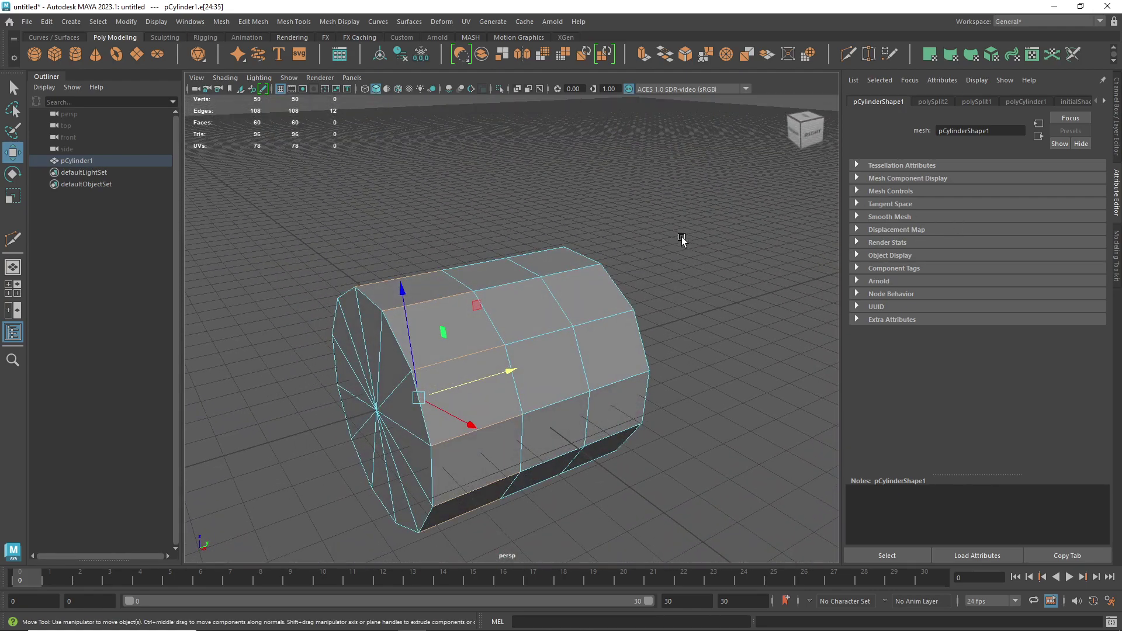
alt+middle_drag(676, 300, 701, 265)
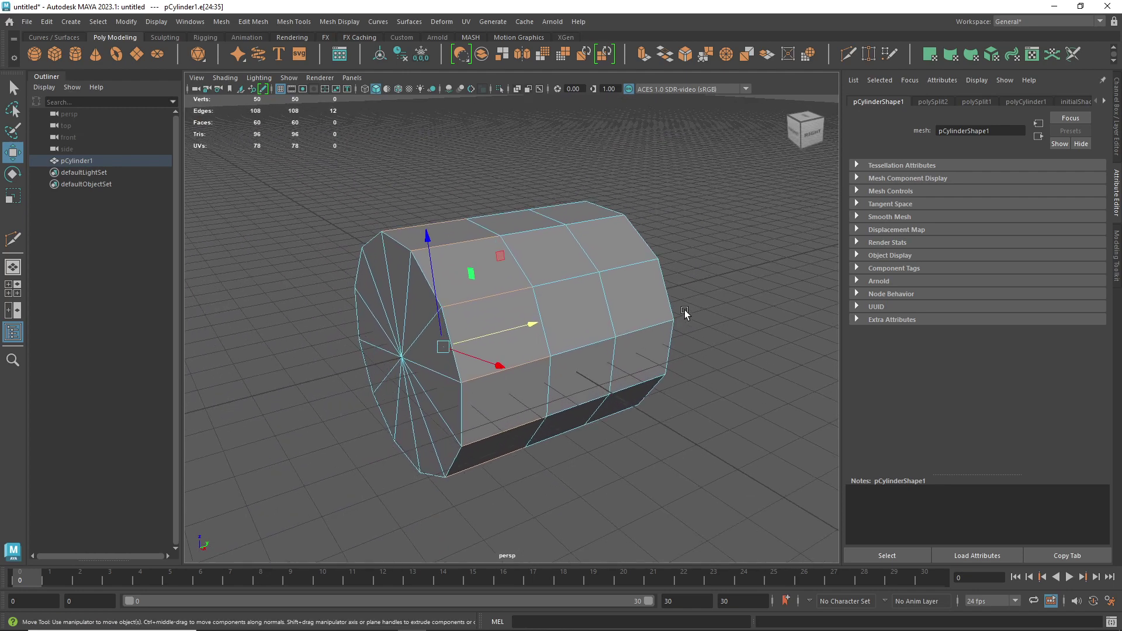
- Select only the four adjacent lengthwise edges from the lower side up to the upper side of the band beside the nearer end cap
click(505, 432)
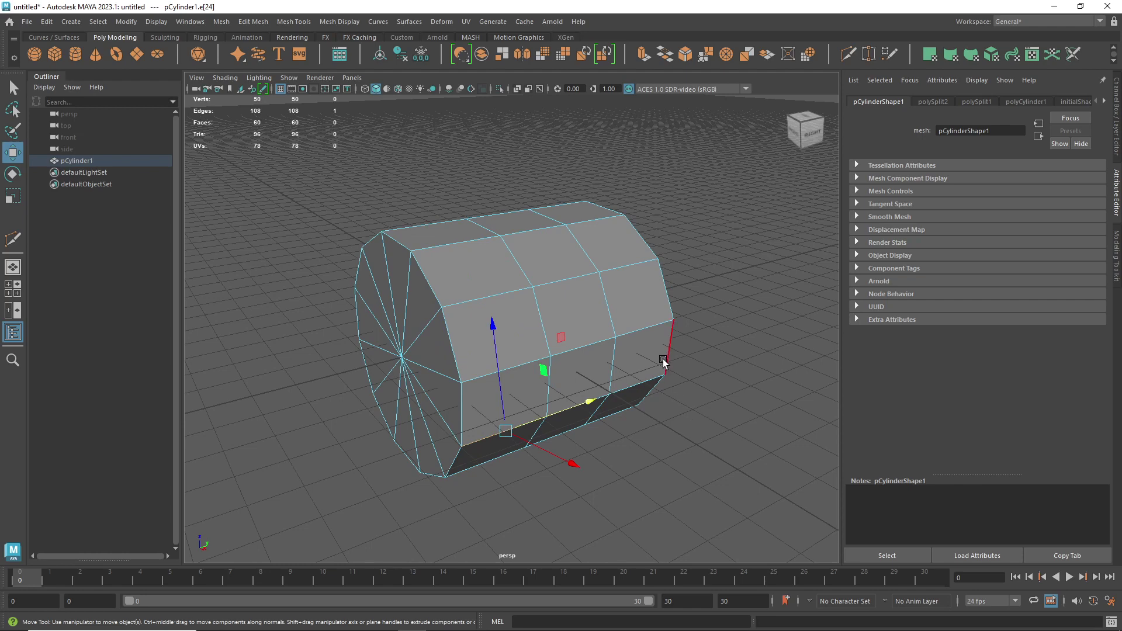
shift+double_click(441, 244)
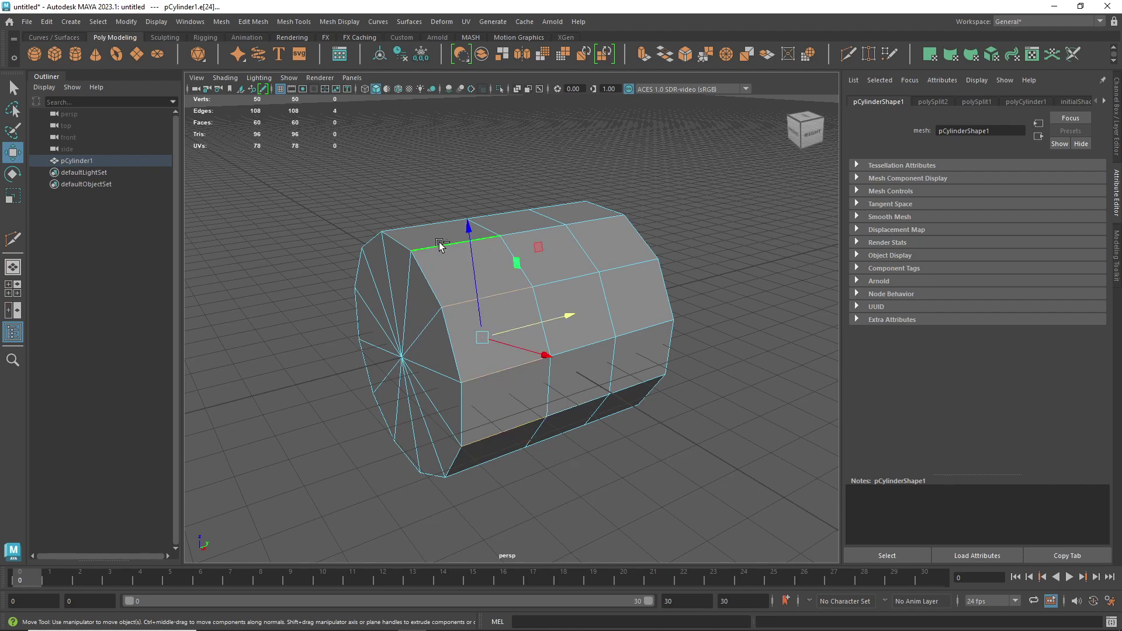
alt+drag(605, 358, 546, 328)
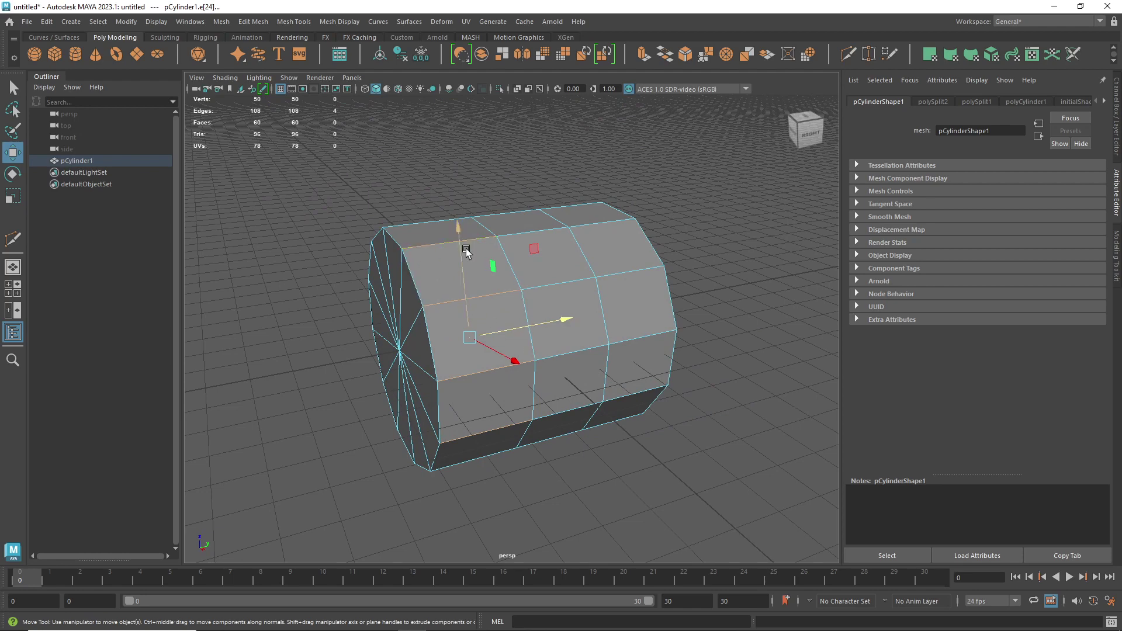
- Select six consecutive lengthwise edges of the same band, from its topmost edge round to the bottom edge
click(408, 225)
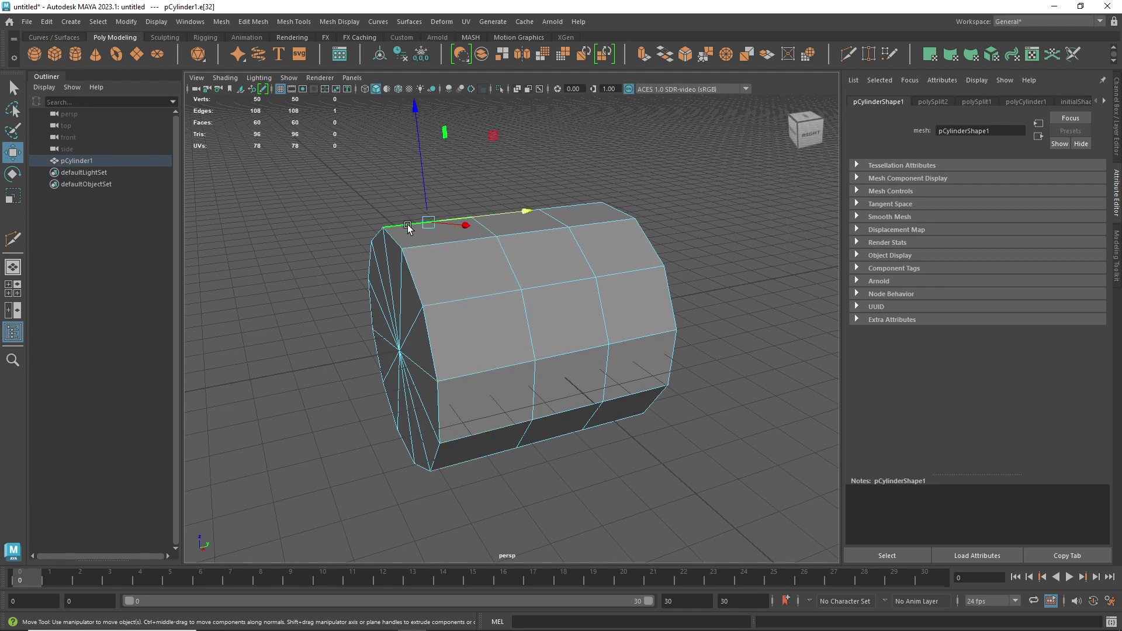
double_click(483, 456)
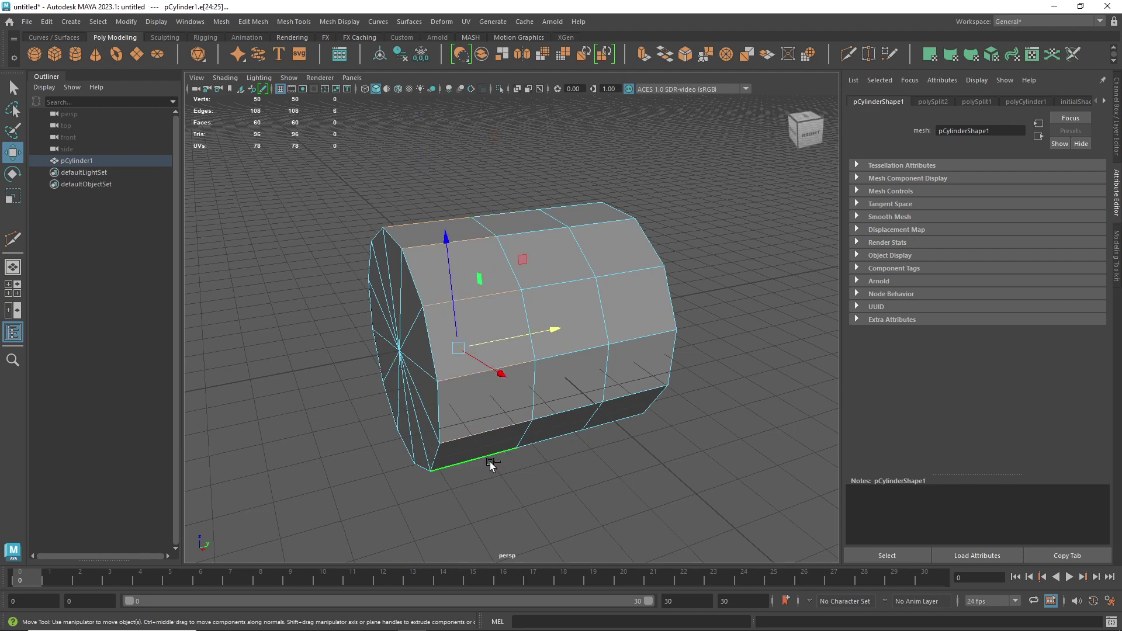
alt+drag(702, 519, 664, 471)
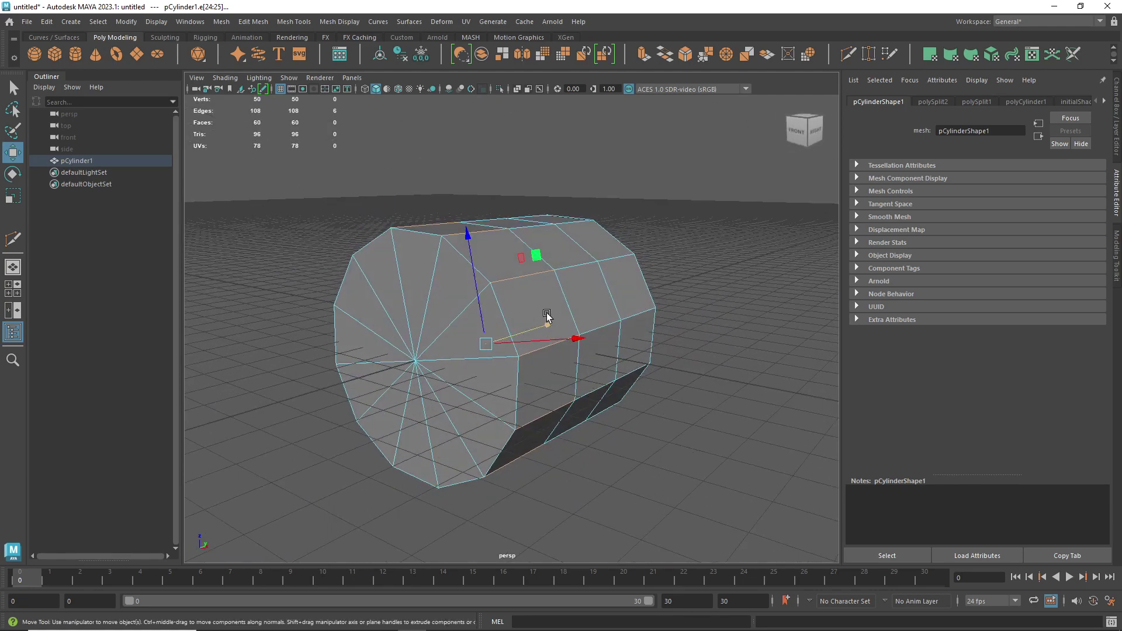
alt+right_drag(704, 305, 700, 325)
alt+drag(700, 324, 538, 314)
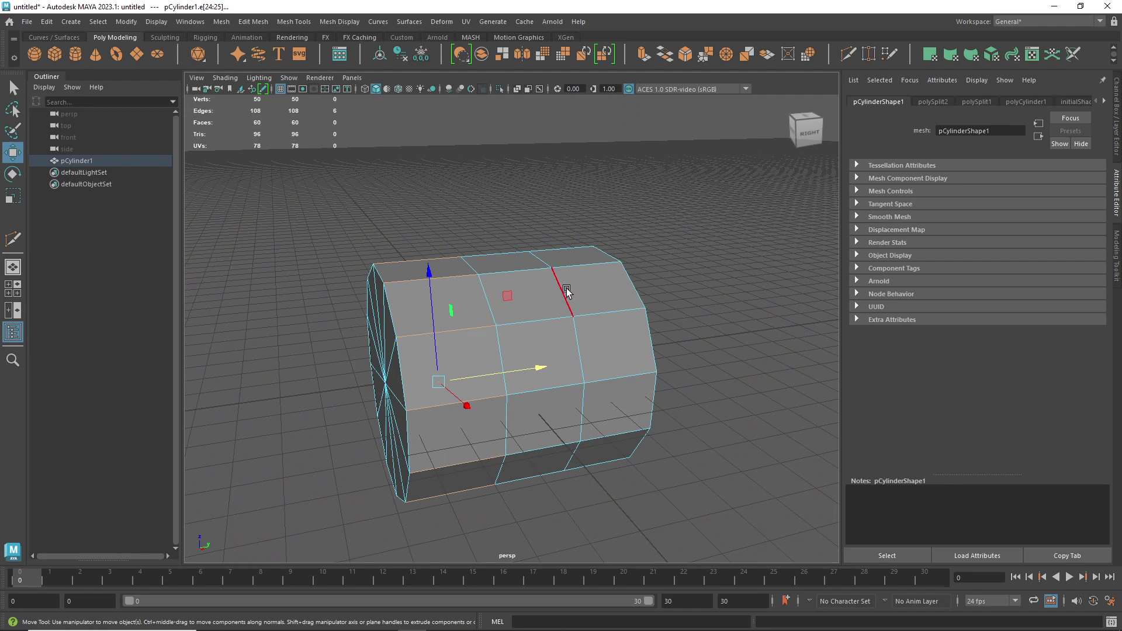
- Switch the cylinder to Vertex mode and select the whole loop of vertices along the edge loop nearer the far end cap
shift+right_click(504, 215)
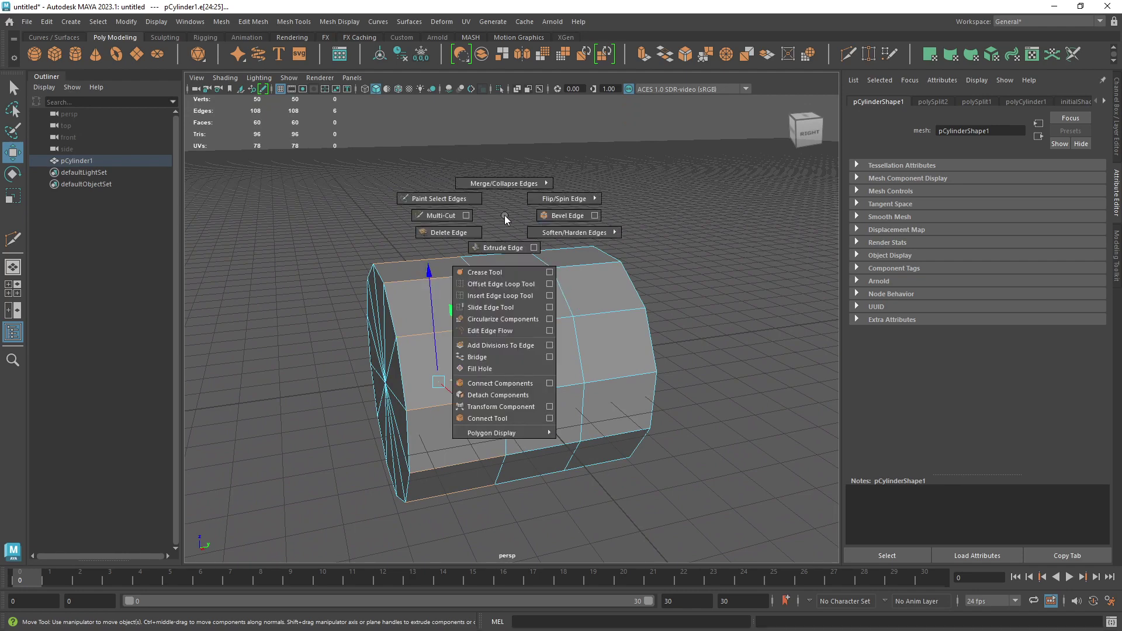
right_click(504, 216)
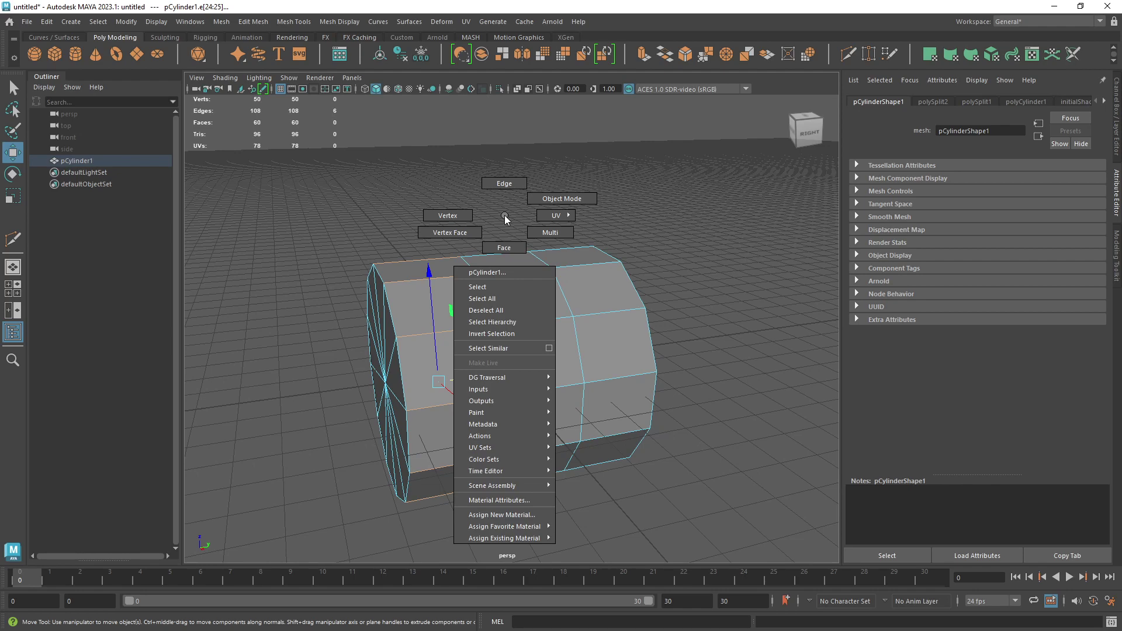
click(455, 216)
click(477, 274)
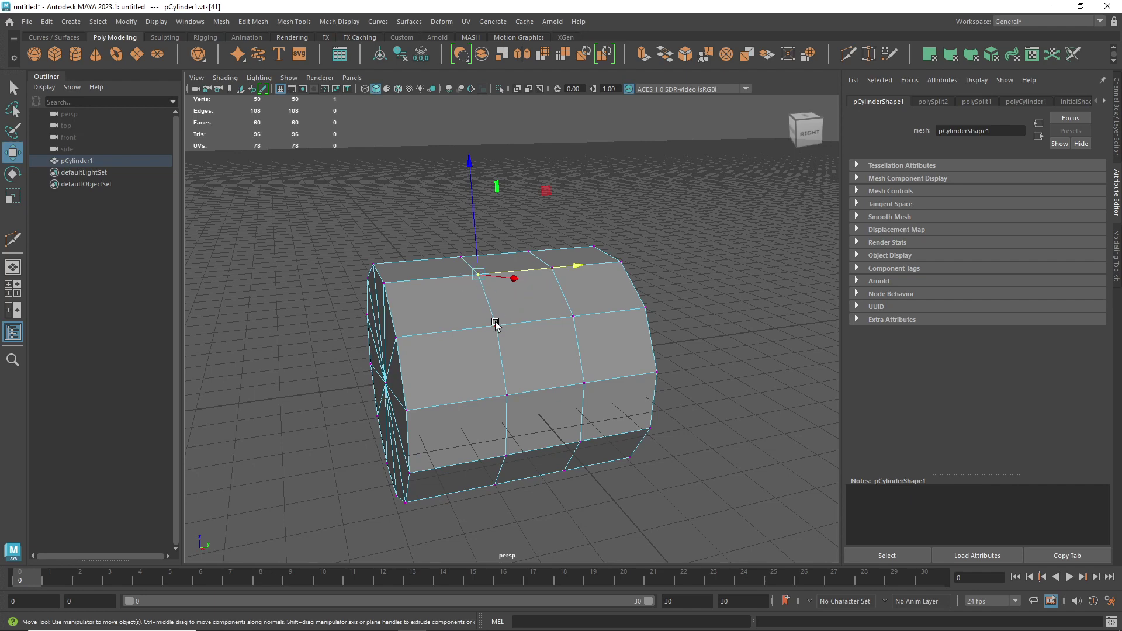
click(553, 272)
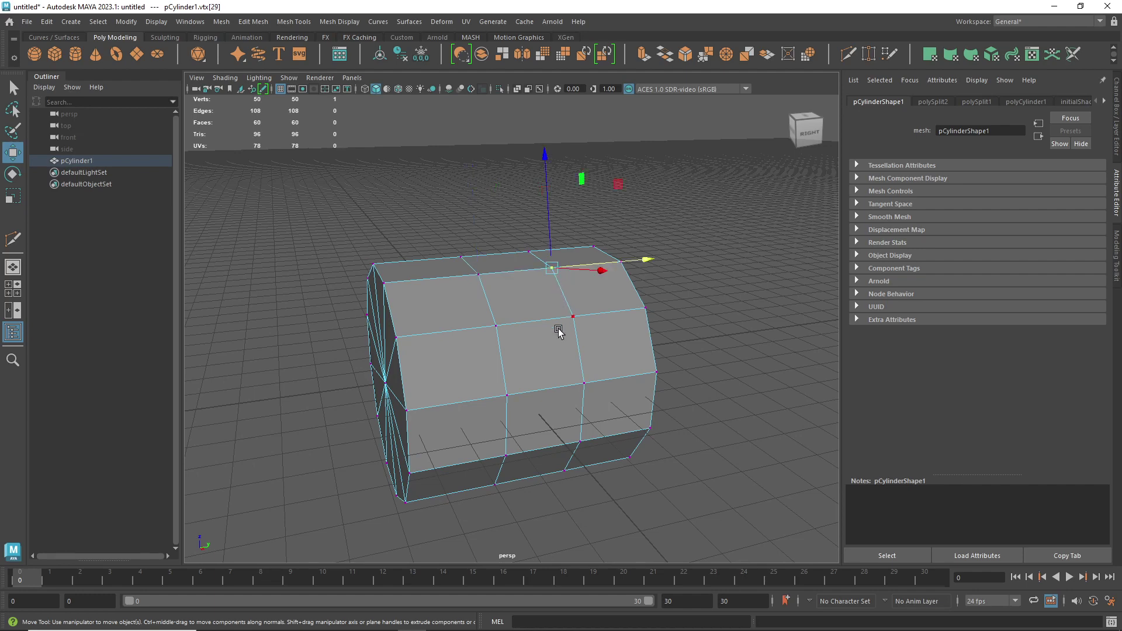
shift+double_click(573, 317)
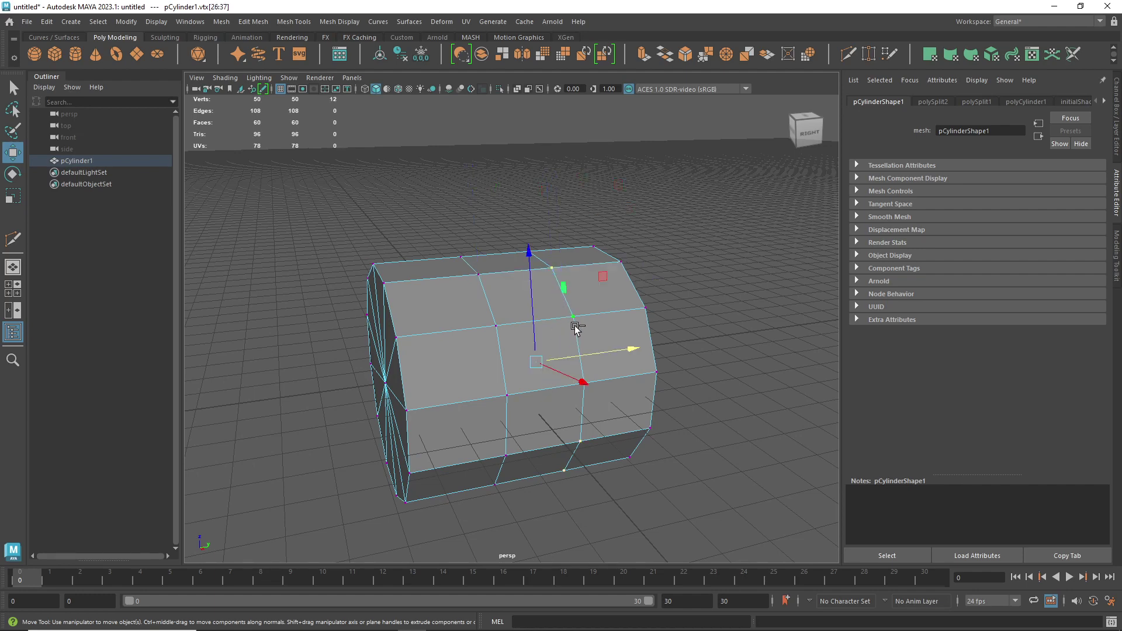
mouse_move(691, 286)
alt+mouse_down()
mouse_move(668, 394)
mouse_move(659, 333)
mouse_move(716, 290)
mouse_move(669, 287)
alt+mouse_up()
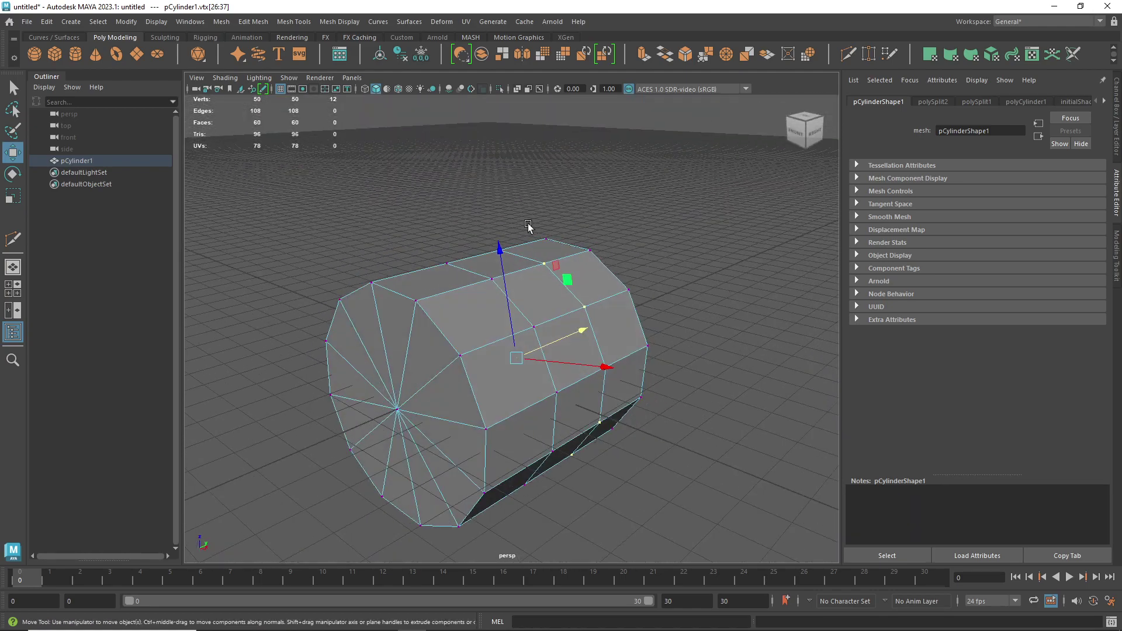
- Return the cylinder to Object Mode, then switch to Face mode and select the full band of faces beside the nearer end cap
right_click(546, 209)
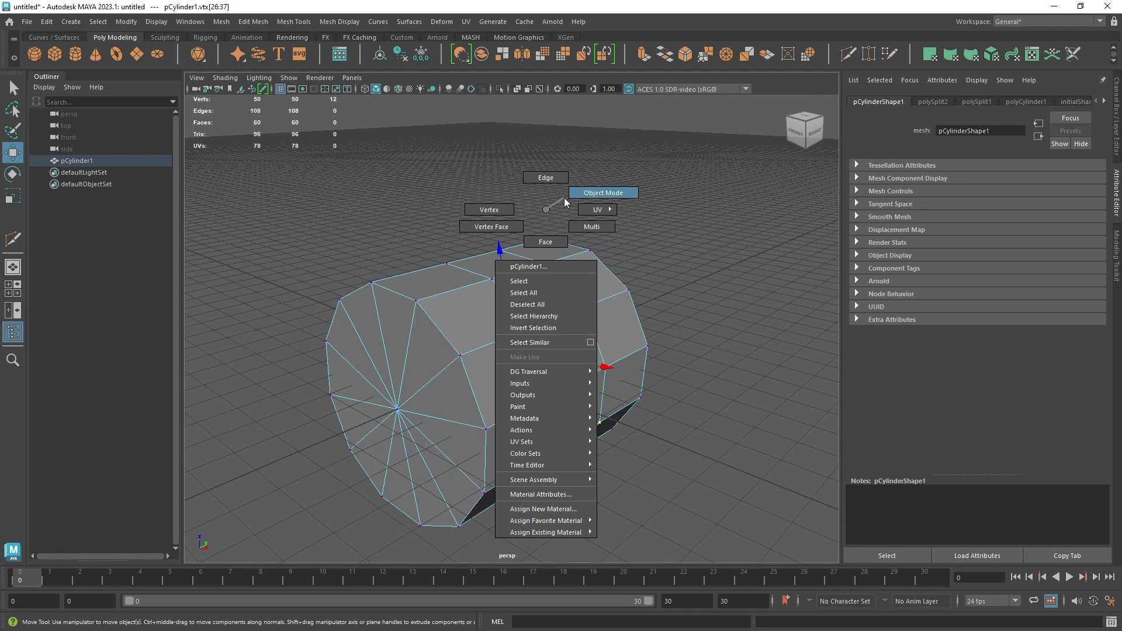
click(592, 195)
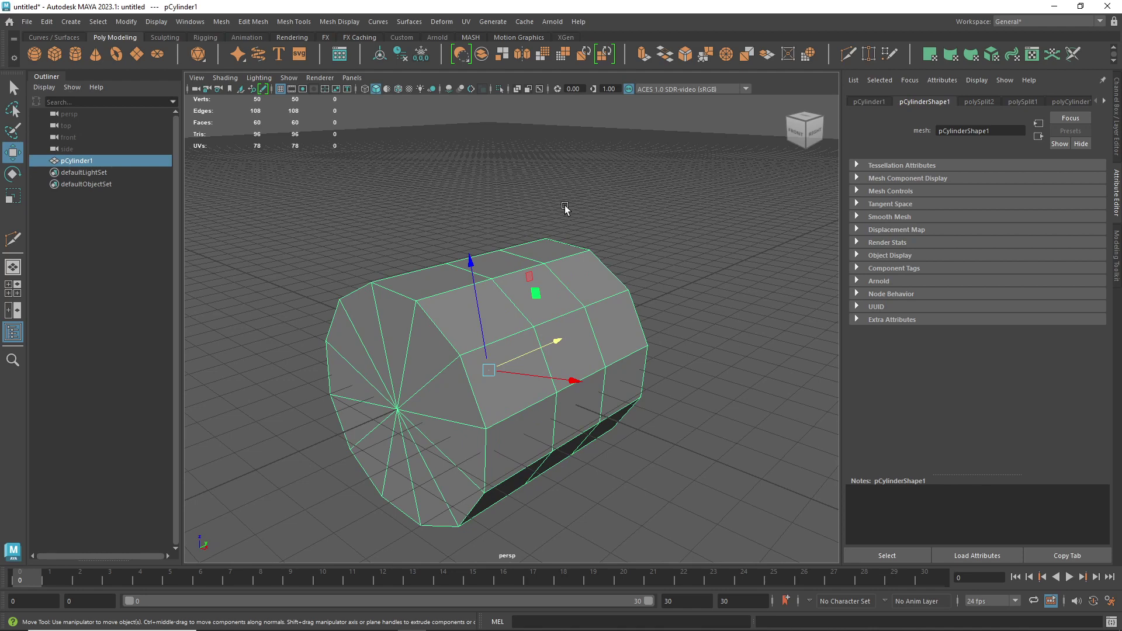
right_click(492, 269)
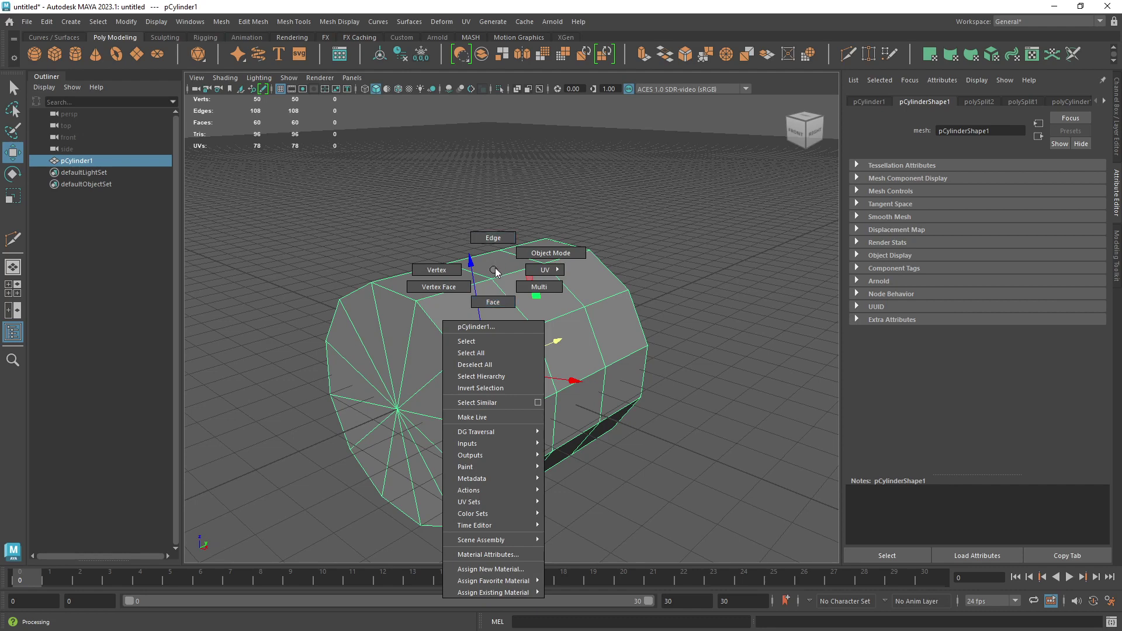
click(497, 301)
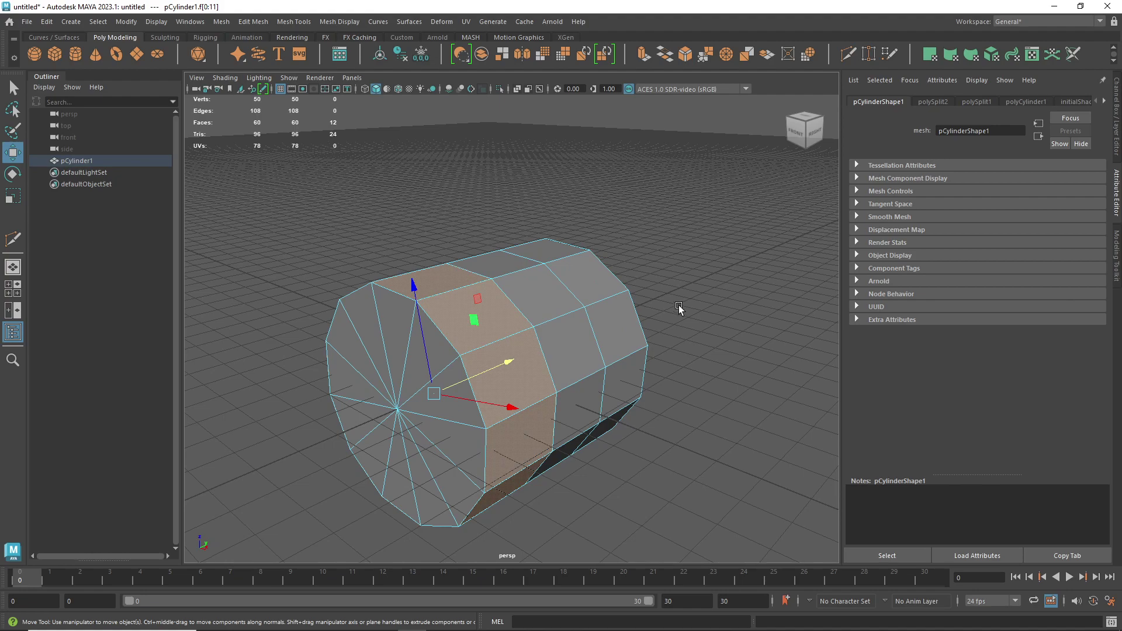
- Select only five consecutive faces of the band beside the far end cap, starting from a face on the upper side
alt+drag(681, 303, 606, 313)
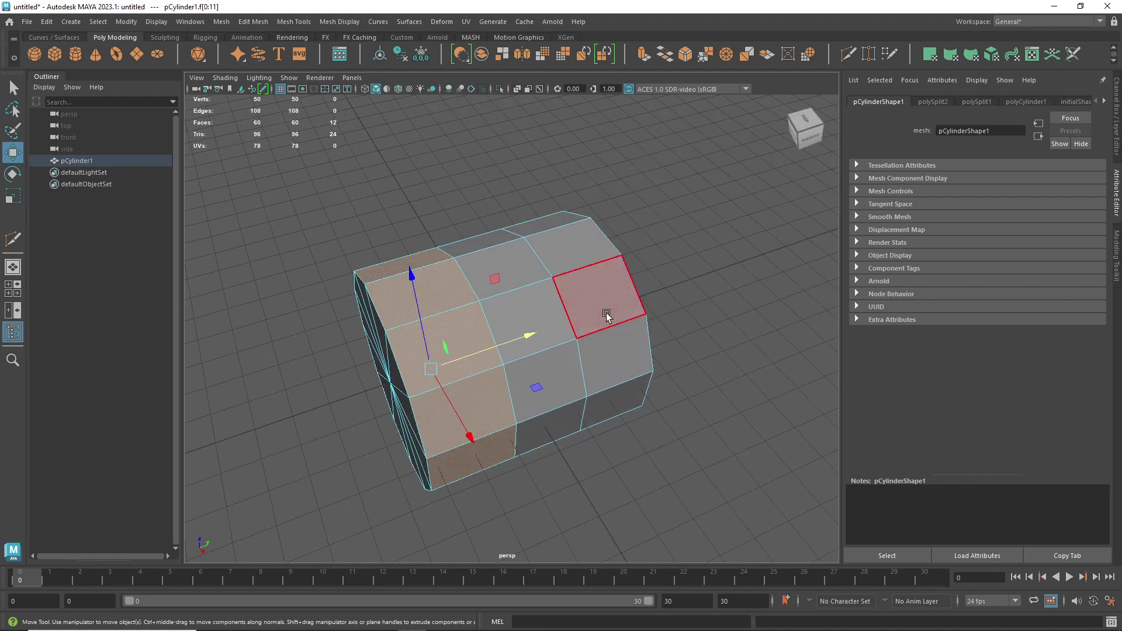
click(546, 222)
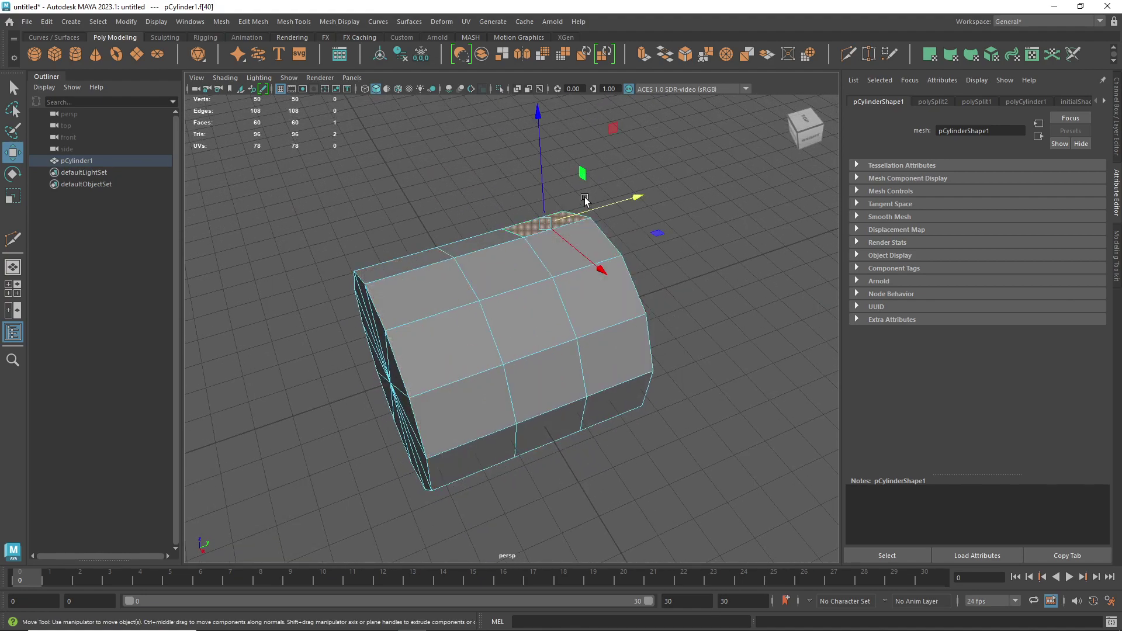
double_click(621, 402)
alt+drag(621, 402, 683, 425)
alt+drag(608, 265, 523, 453)
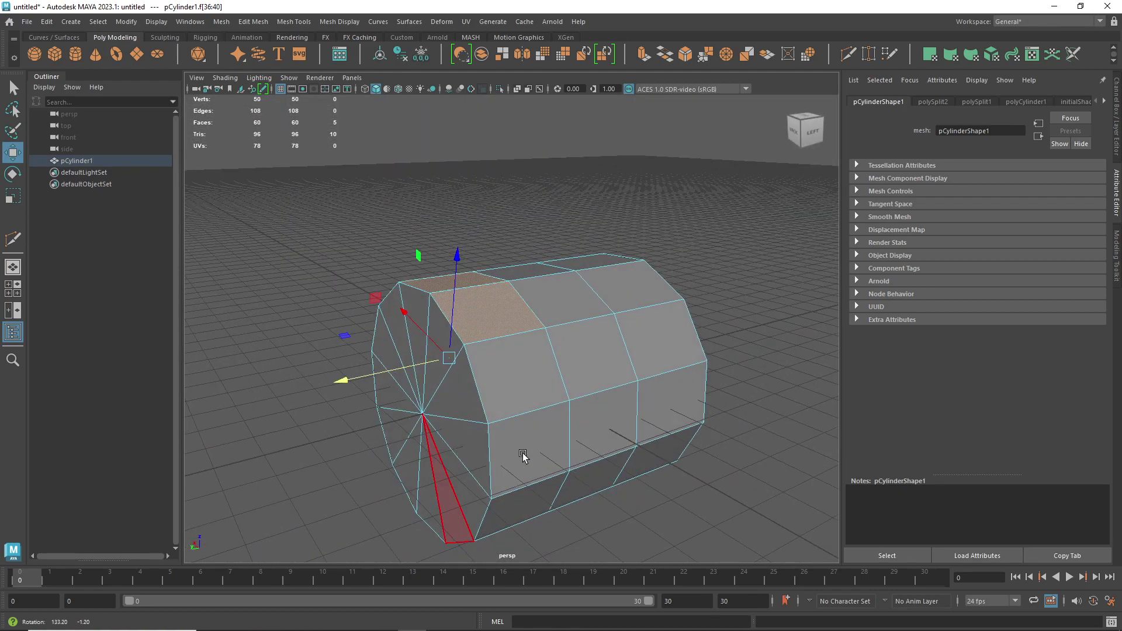
alt+drag(779, 473, 574, 400)
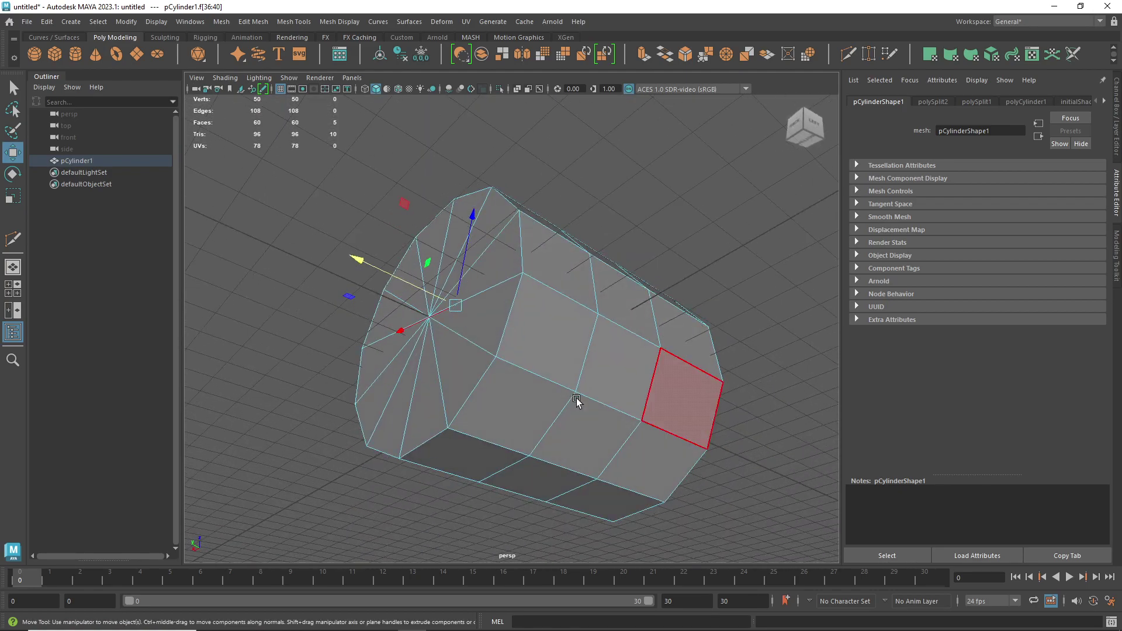
alt+drag(345, 481, 539, 545)
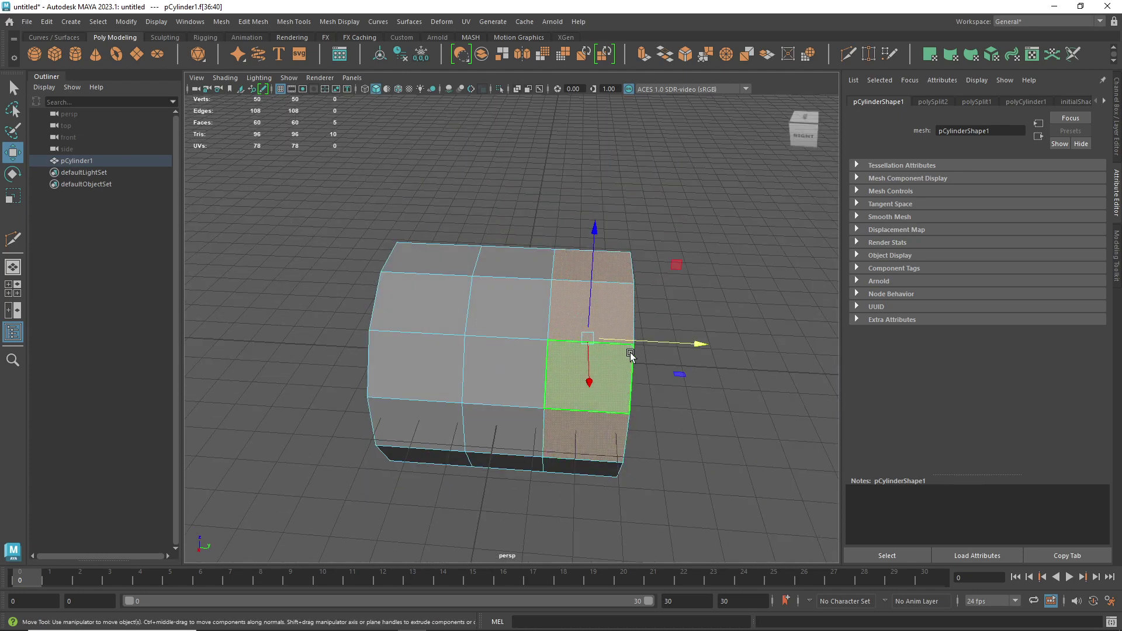
- Select the full loop of faces around the band beside the far end cap
click(616, 300)
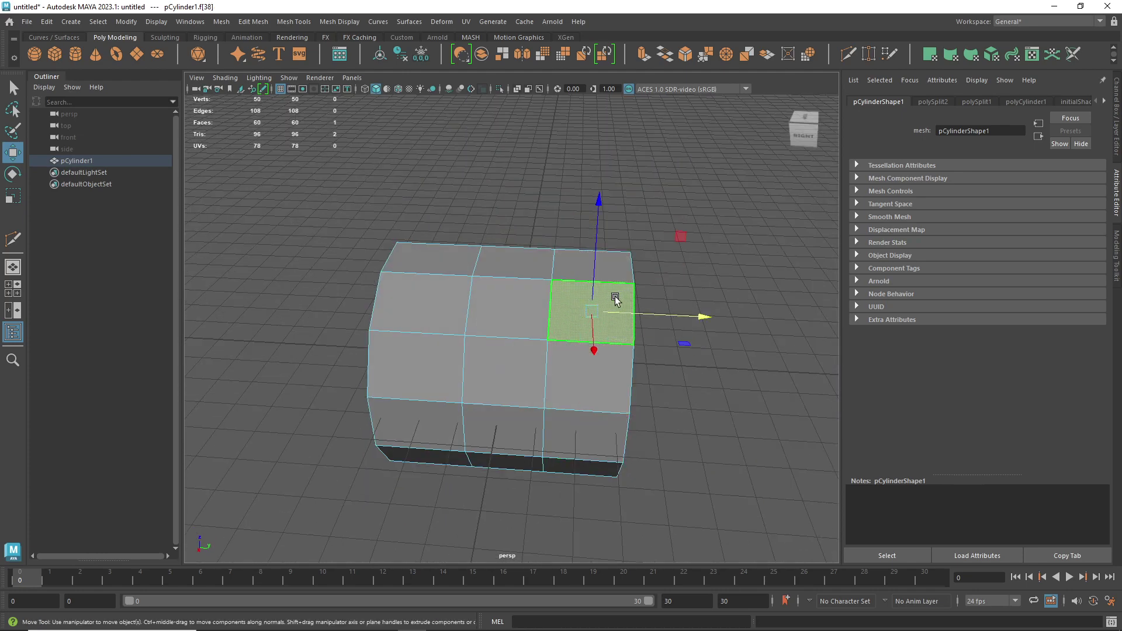
shift+double_click(621, 380)
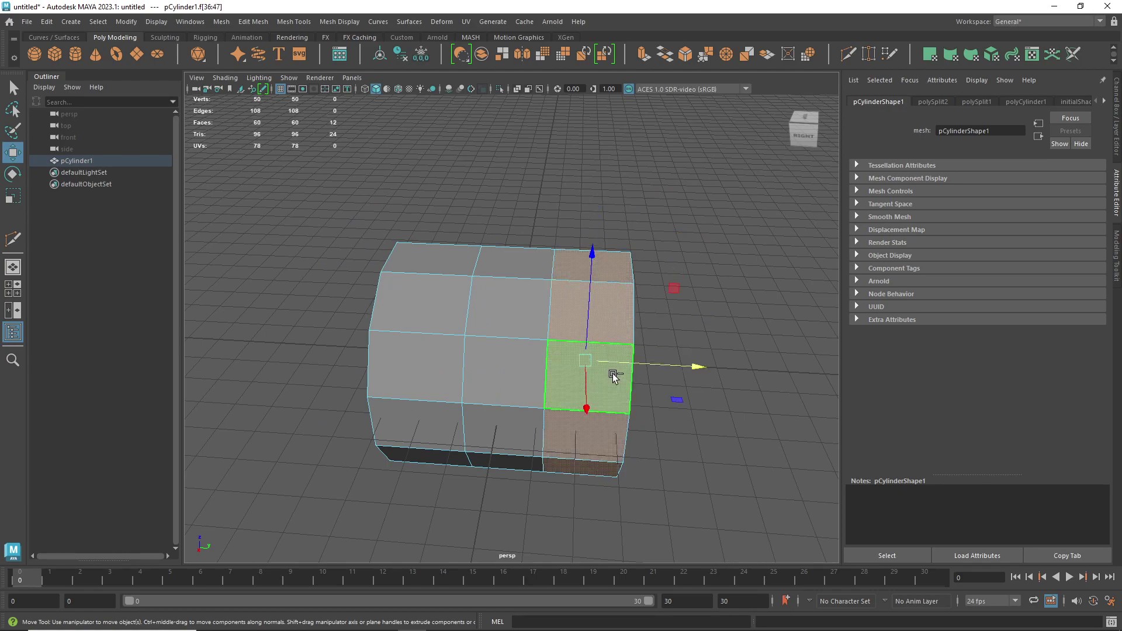
alt+drag(744, 318, 776, 323)
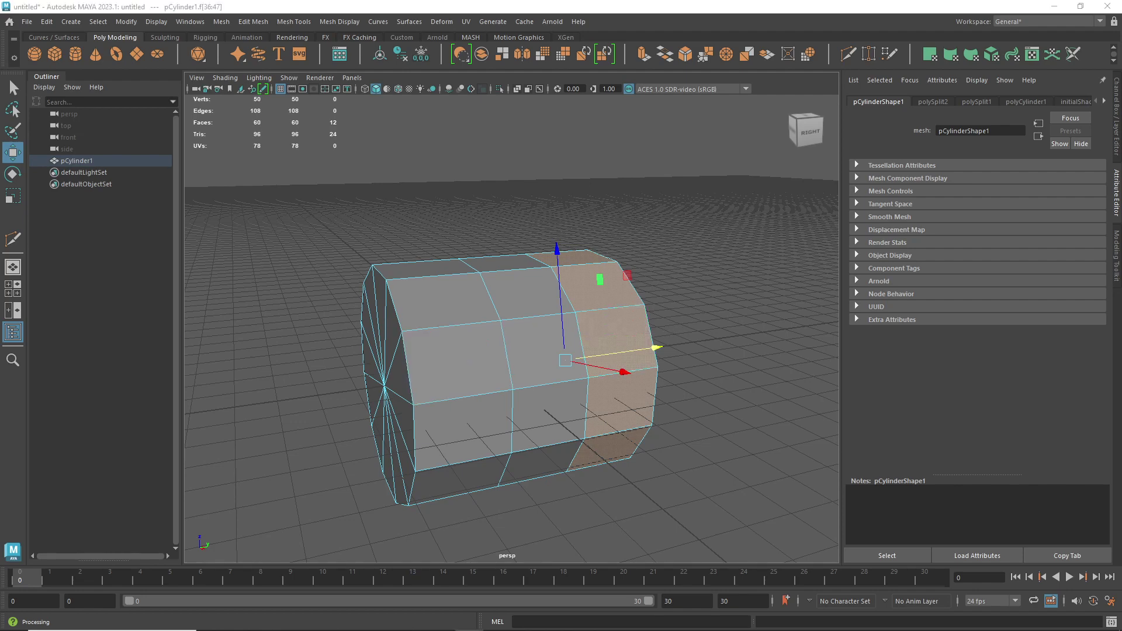
- Switch to the Notepad document to review the topic list, then return to Maya
key(alt+Tab)
drag(609, 143, 618, 143)
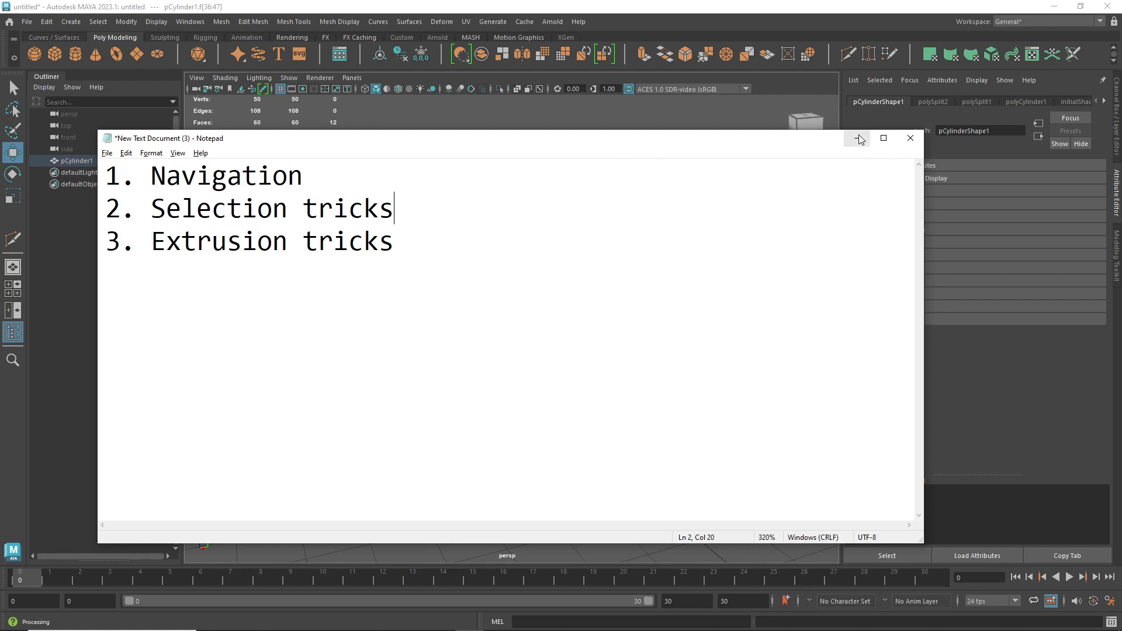
mouse_move(731, 144)
mouse_down()
mouse_move(749, 148)
mouse_move(732, 141)
mouse_up()
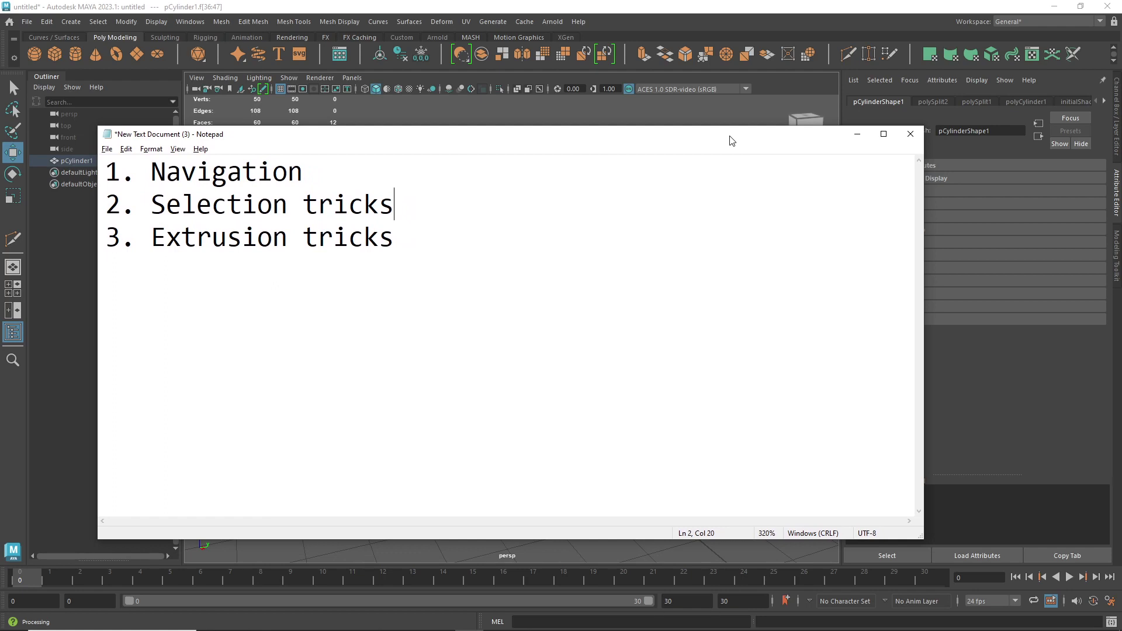
drag(730, 140, 0, 172)
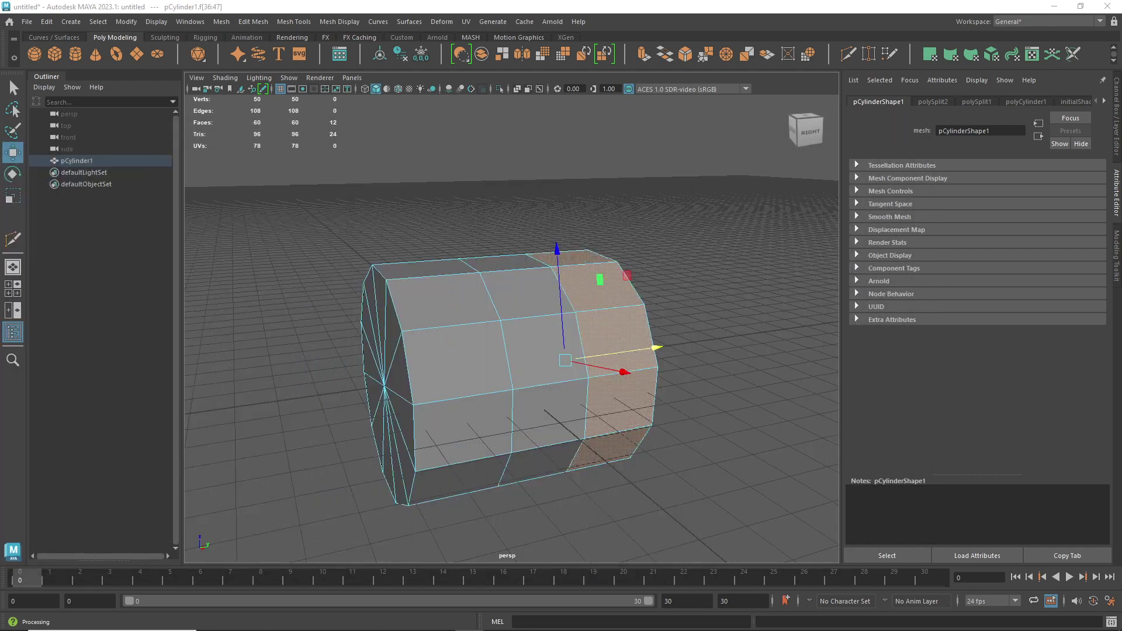
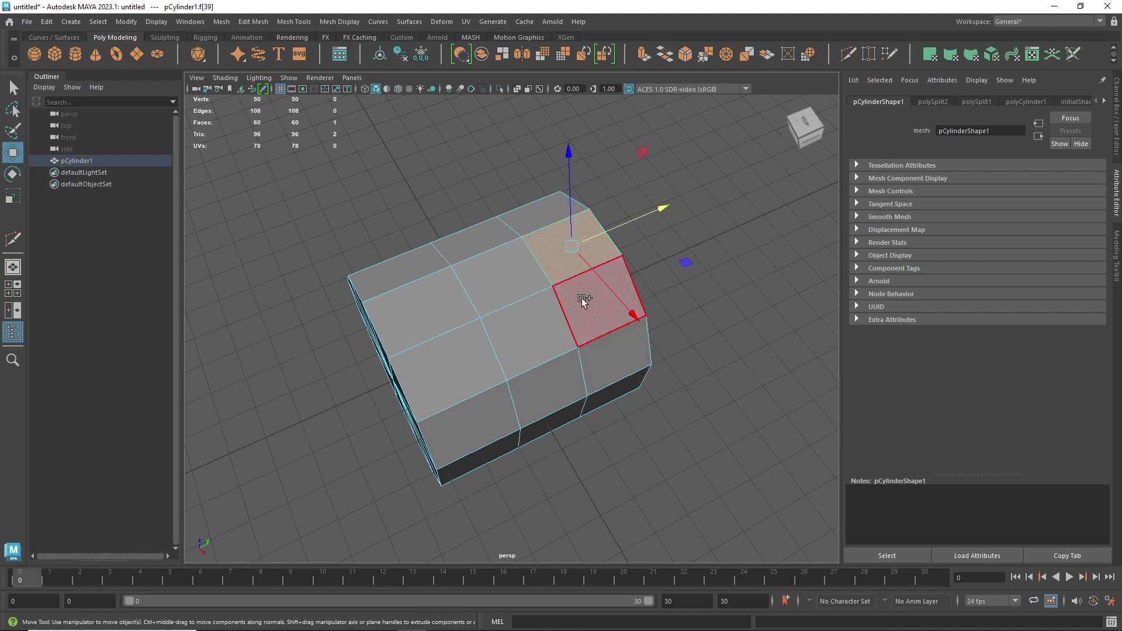
- Clear the face selection and select the full loop of faces around the cylinder's middle band
alt+drag(586, 301, 656, 388)
click(657, 388)
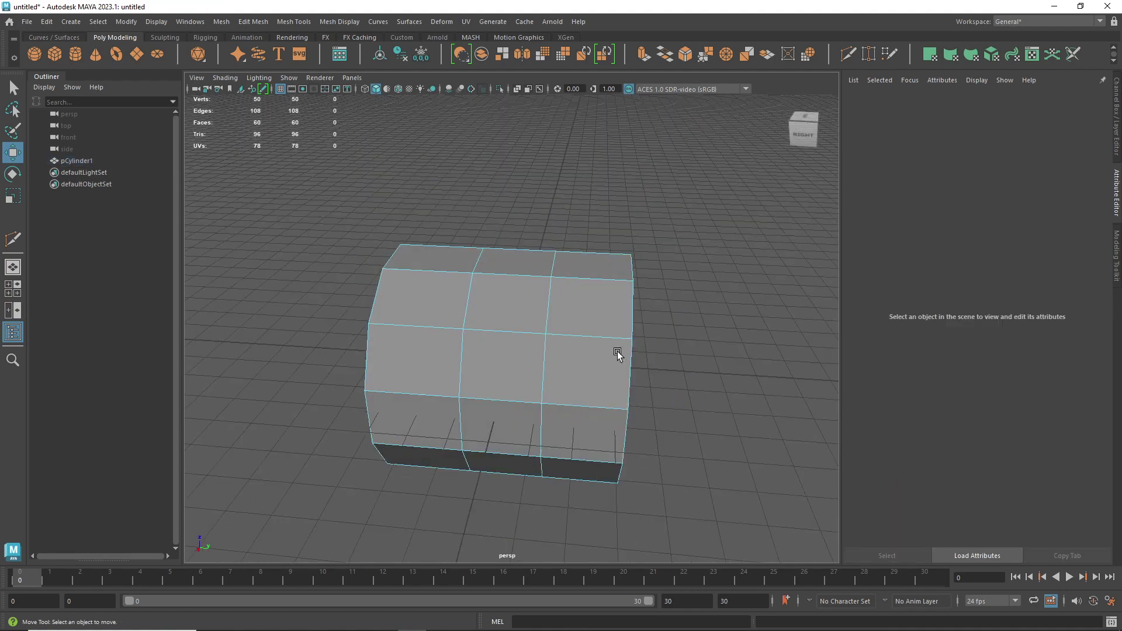
alt+drag(616, 351, 534, 321)
double_click(534, 321)
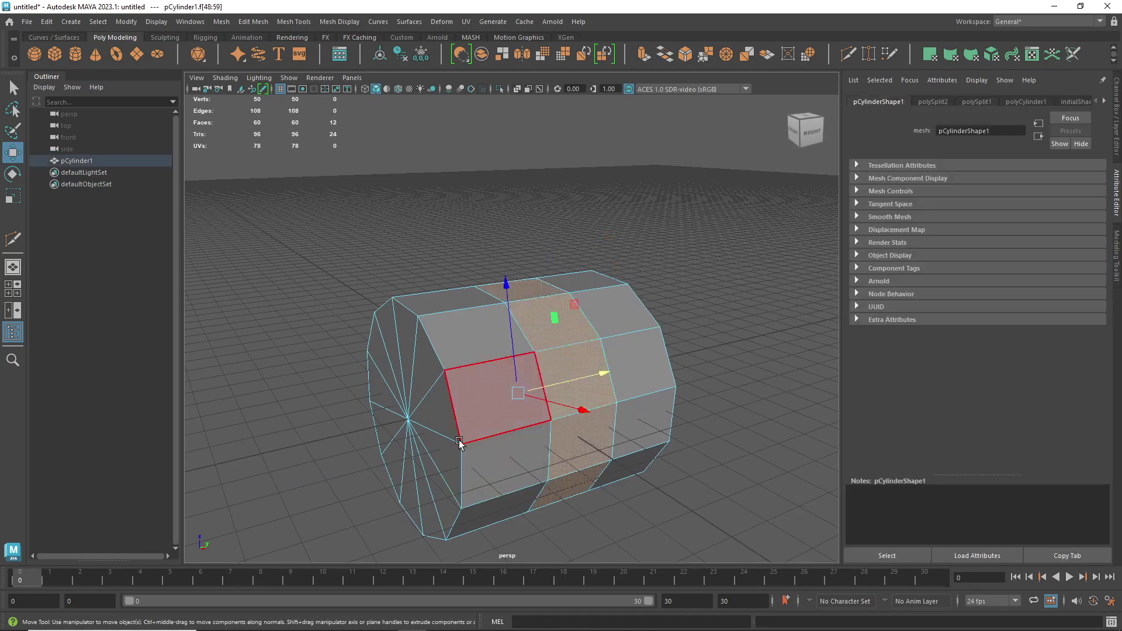
- Activate the Scale tool for the selected middle band and try extruding it with the two-axis scale handle
alt+drag(513, 401, 584, 401)
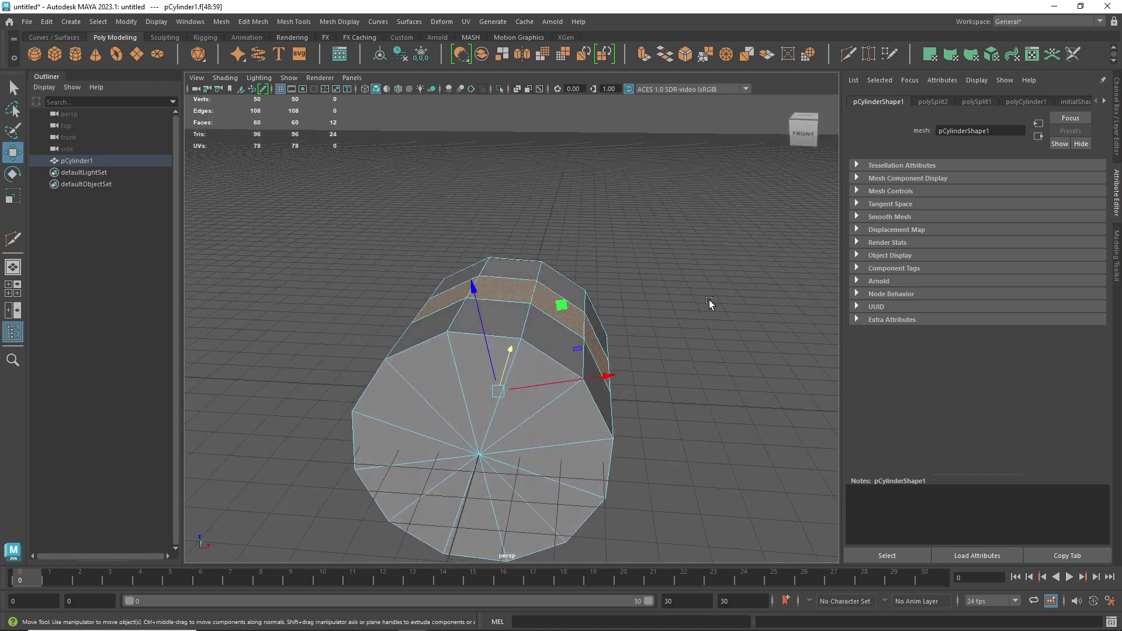
alt+right_drag(712, 306, 669, 267)
alt+drag(669, 268, 659, 306)
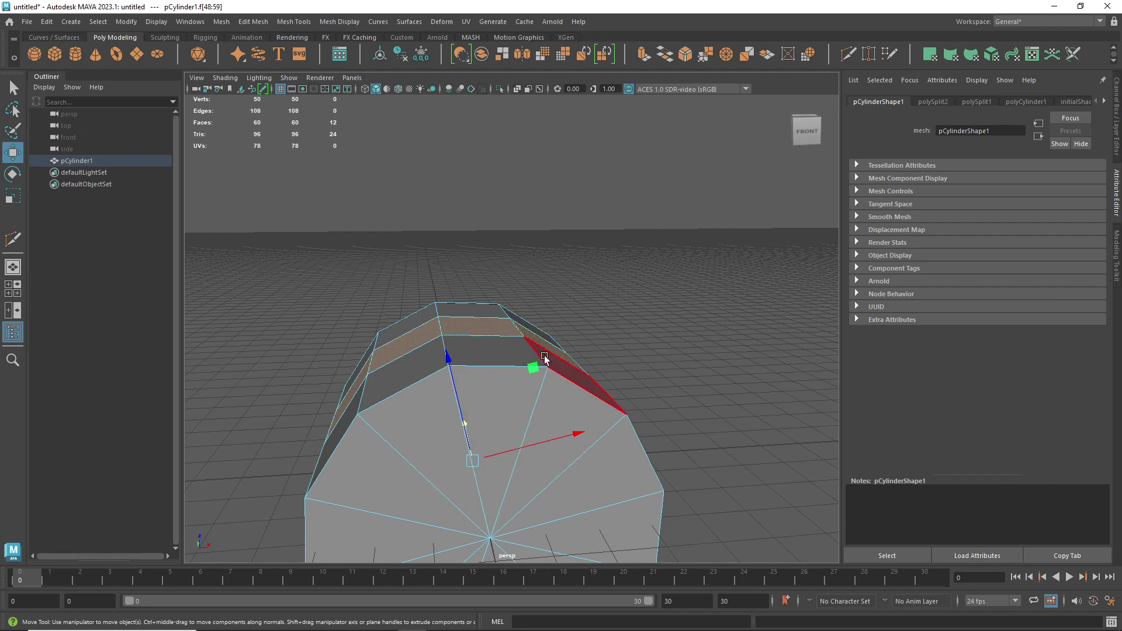
key(r)
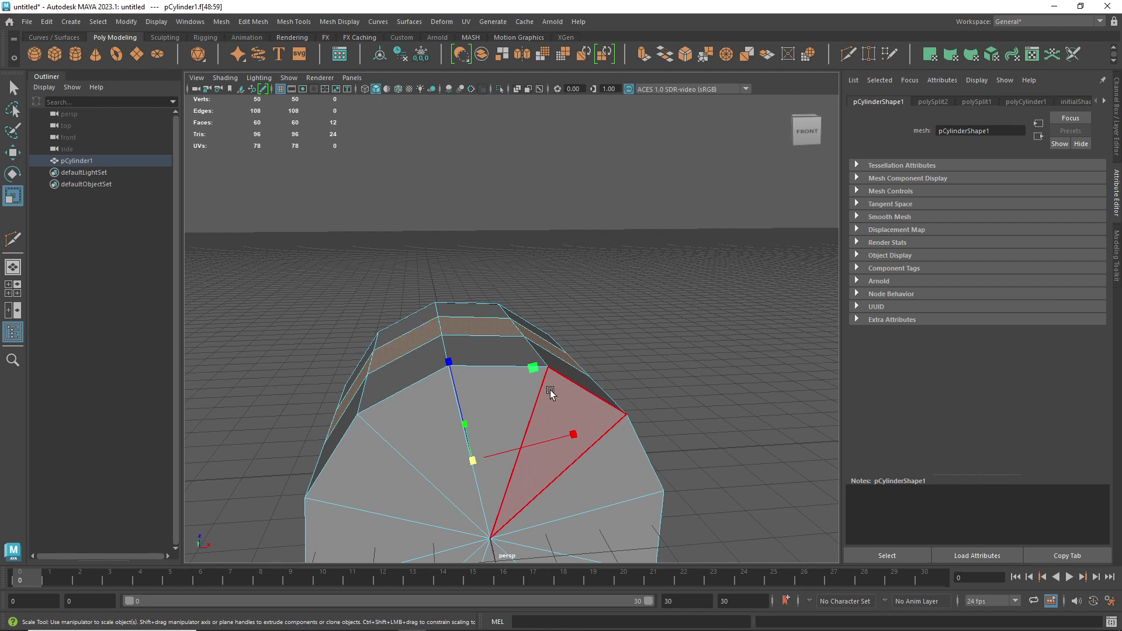
shift+drag(532, 368, 527, 369)
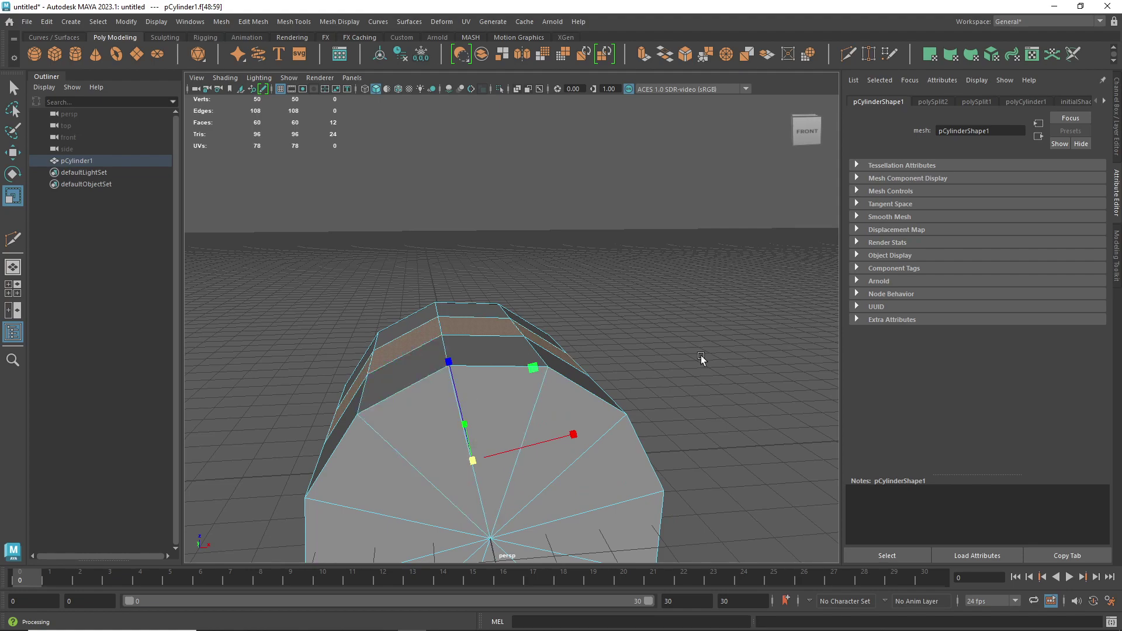
alt+drag(701, 358, 441, 376)
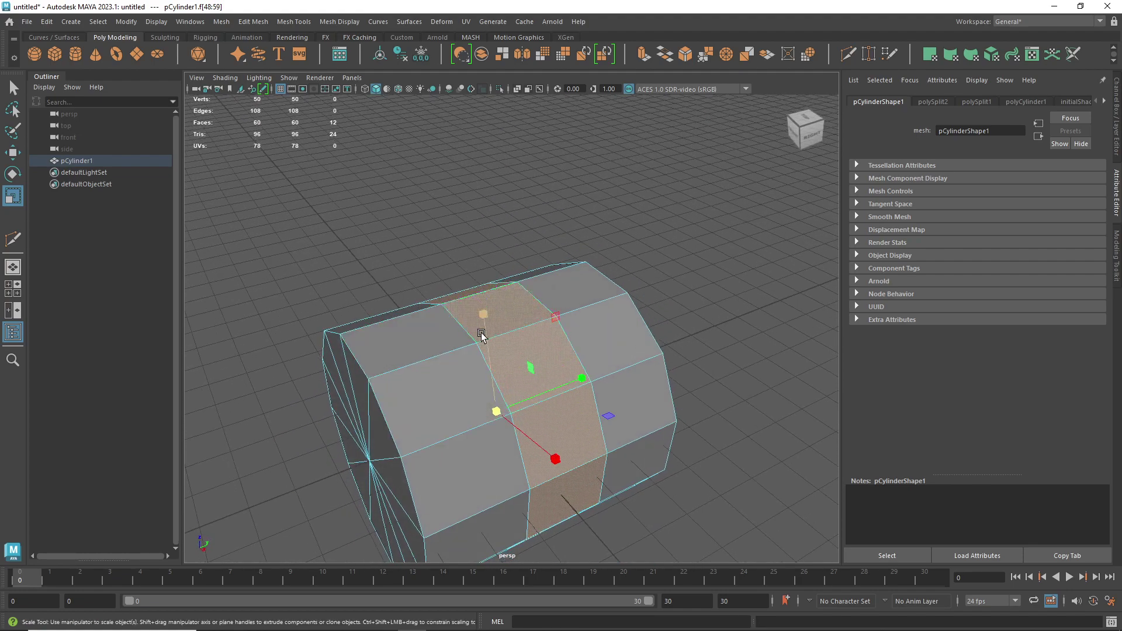
alt+drag(481, 321, 812, 284)
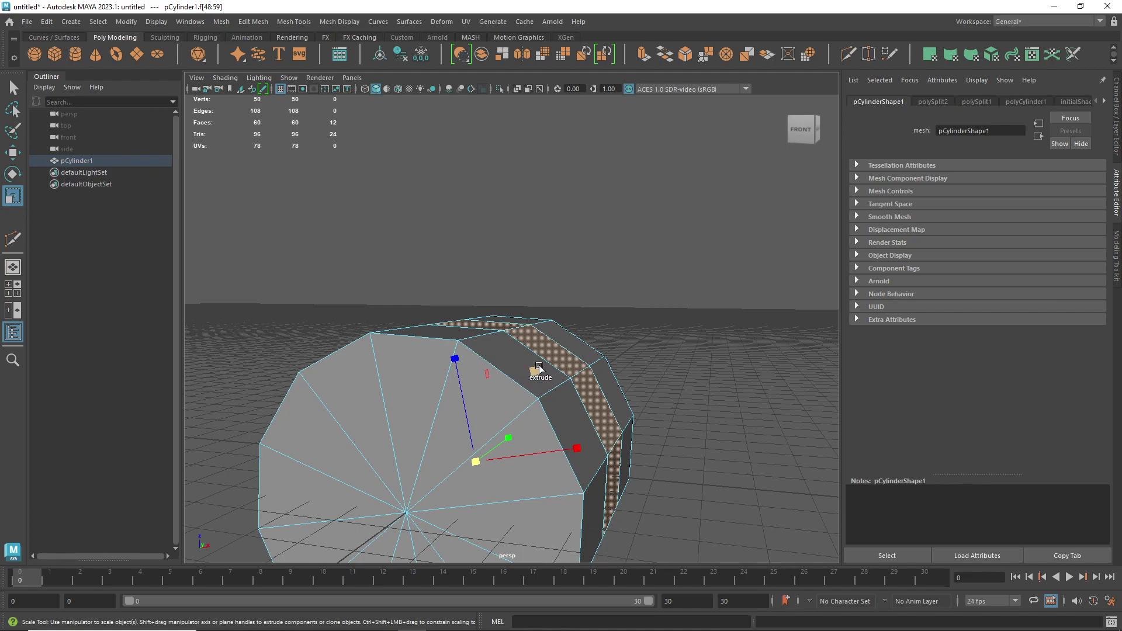
- Extrude the middle band of faces outward into a wide disc by scaling it across the cylinder's cross-section
shift+drag(533, 372, 611, 316)
scroll(592, 320, down, 5)
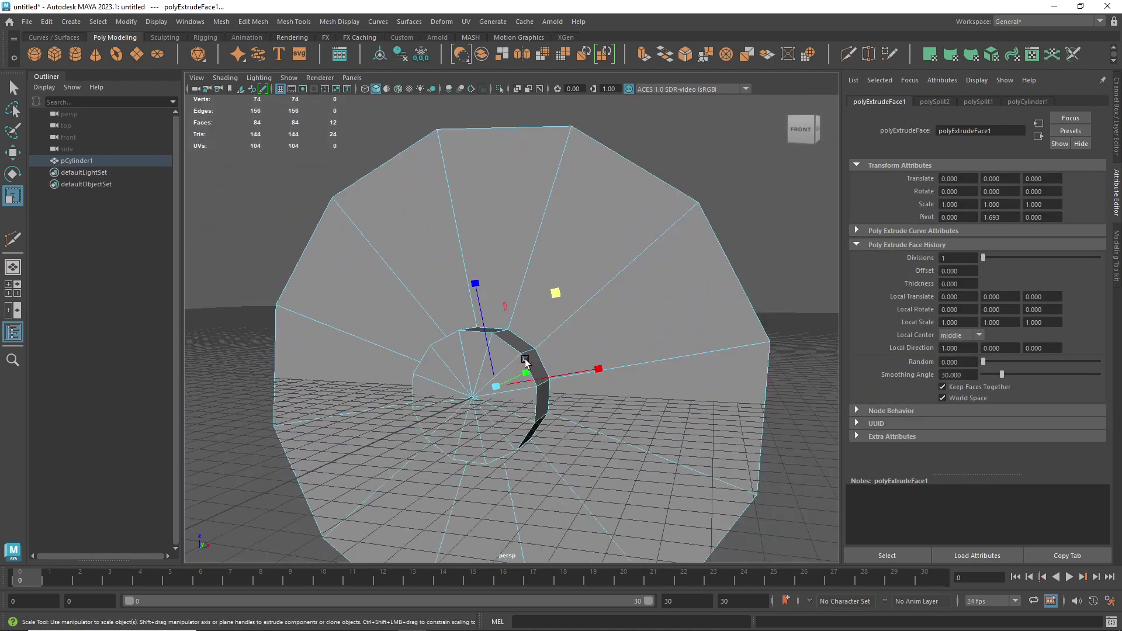
alt+drag(672, 296, 555, 316)
scroll(556, 293, down, 4)
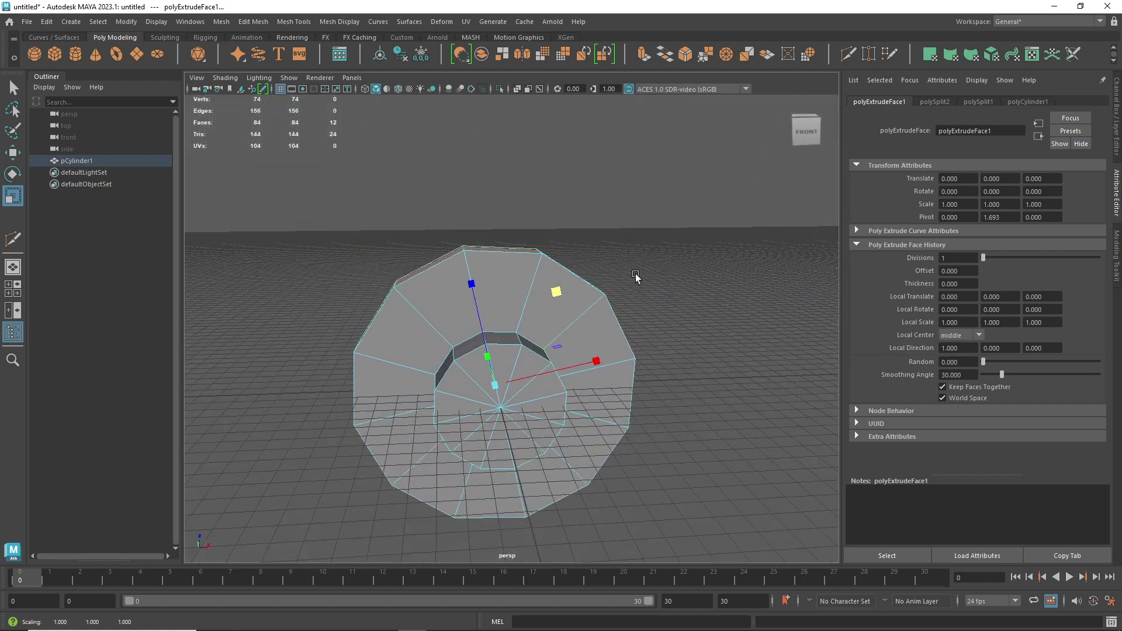
alt+drag(636, 276, 611, 353)
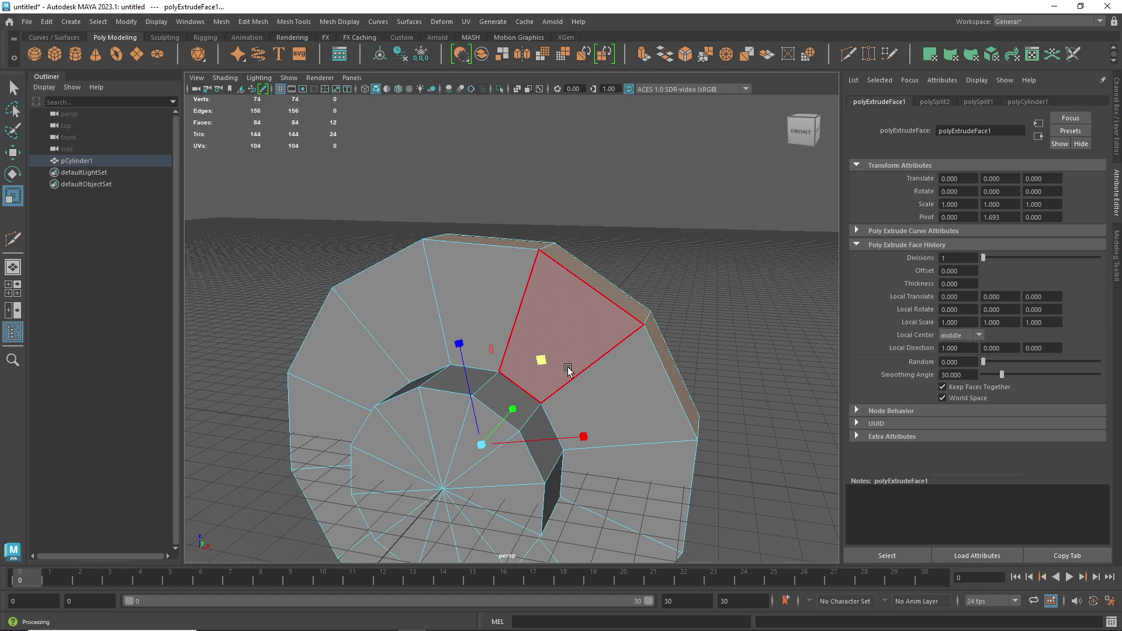
- Extrude the disc's rim faces outward six more times with the two-axis scale handle, adding concentric rings
click(538, 364)
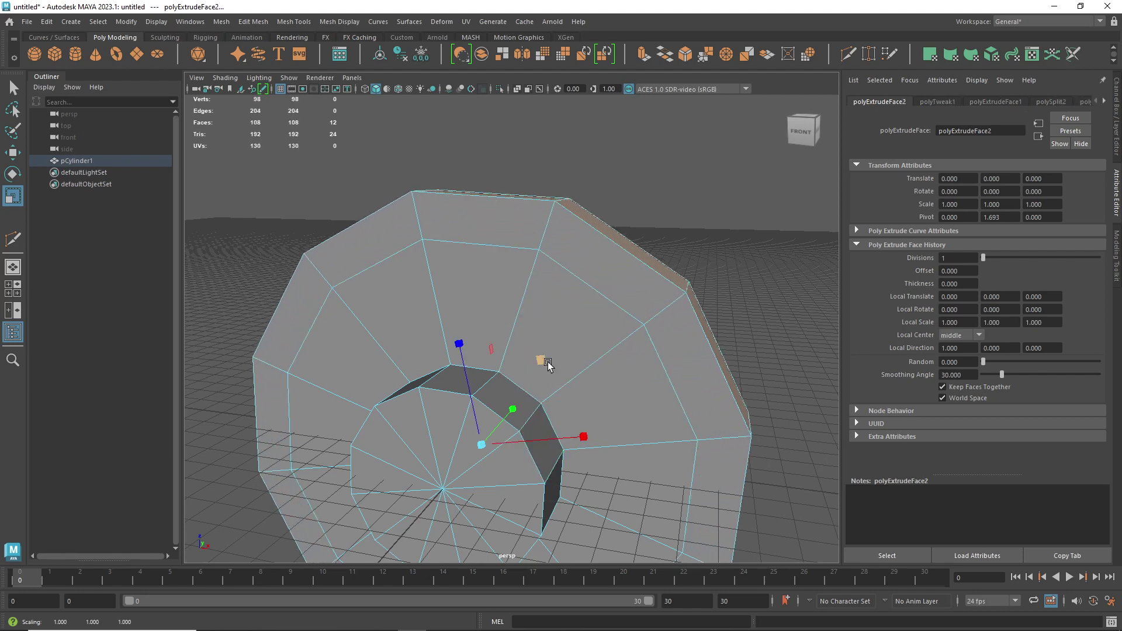
click(544, 360)
scroll(539, 358, down, 3)
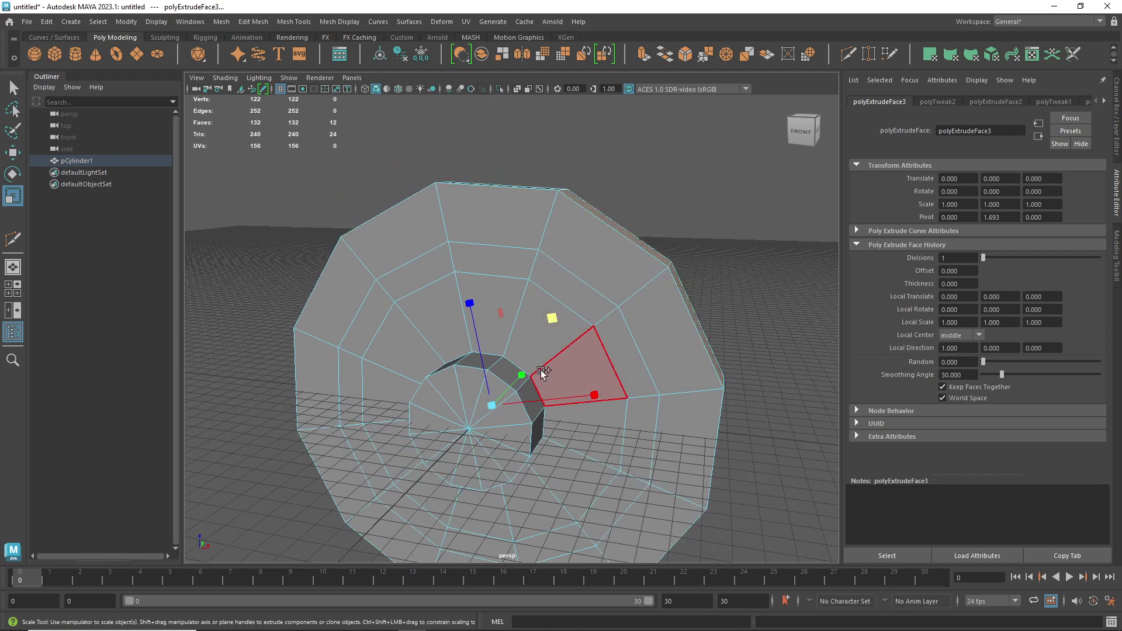
click(552, 319)
click(556, 318)
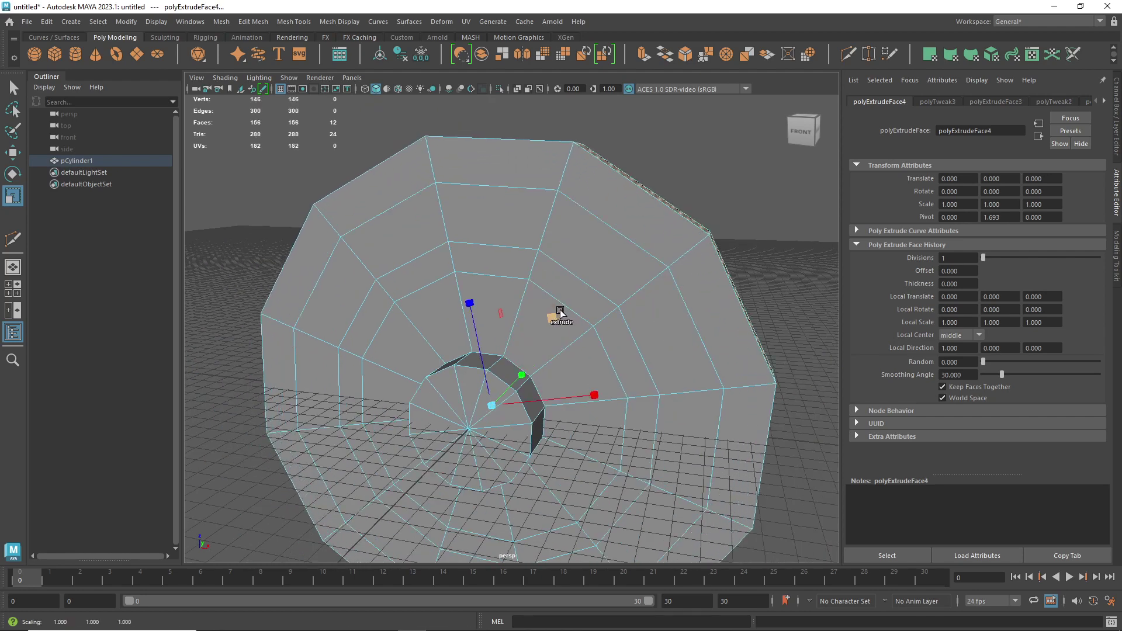
click(562, 317)
click(572, 312)
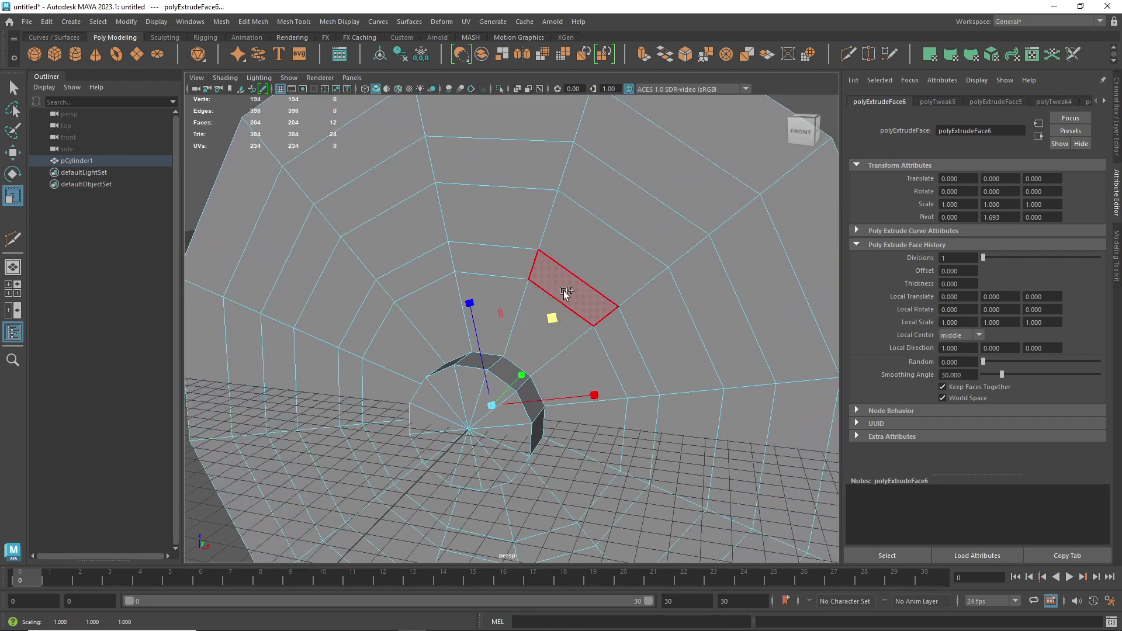
click(572, 313)
scroll(572, 314, down, 5)
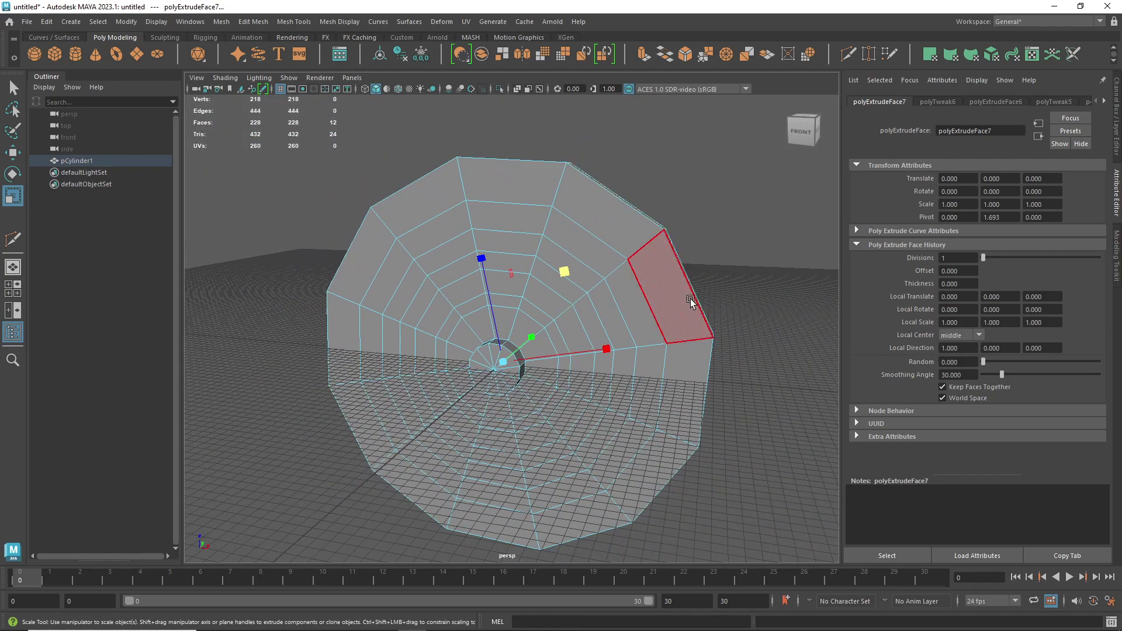
- Undo all the extrusions of the middle band, back to the plain cylinder with the band still selected
alt+drag(689, 300, 646, 328)
scroll(620, 338, up, 2)
key(ctrl+z)
key(ctrl+z)
key(ctrl+z)
key(ctrl+z)
key(ctrl+z)
key(ctrl+z)
key(ctrl+z)
key(ctrl+z)
key(ctrl+z)
key(ctrl+z)
key(ctrl+z)
key(ctrl+z)
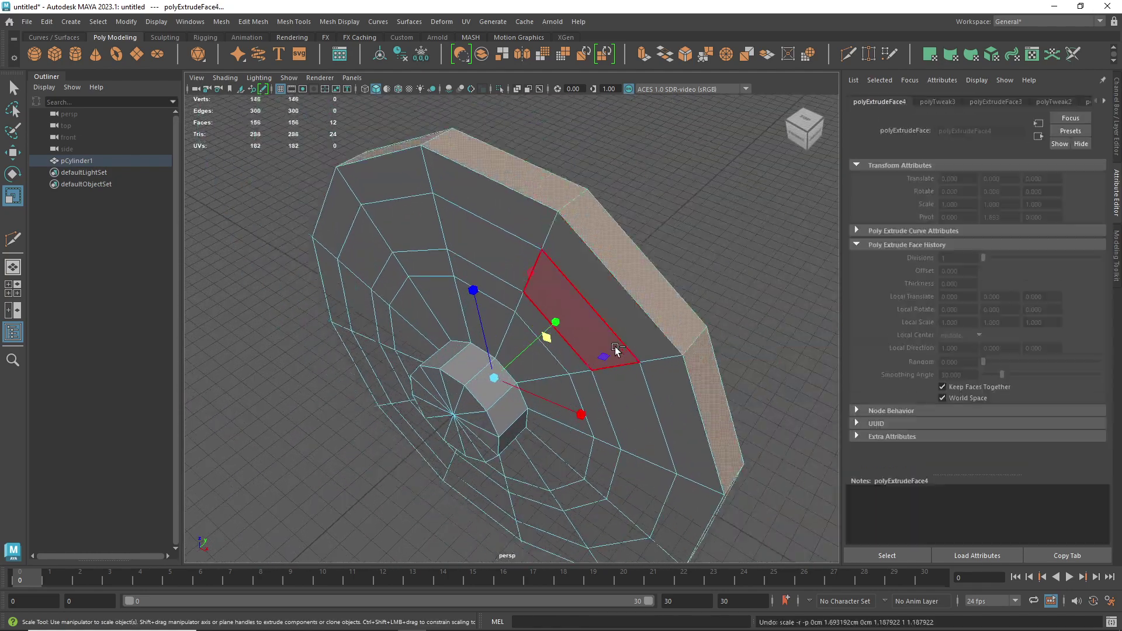
key(ctrl+z)
key(ctrl+z)
key(ctrl+z)
key(ctrl+z)
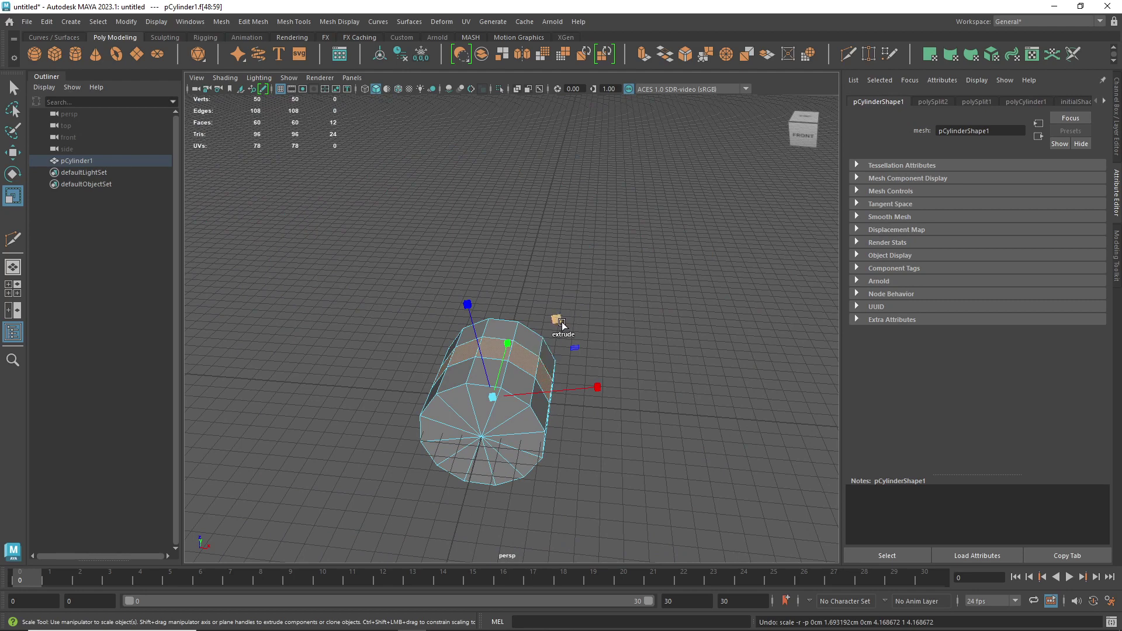
- Extrude the selected middle band once, scaling it outward across the cross-section into a disc around the cylinder
drag(561, 323, 659, 314)
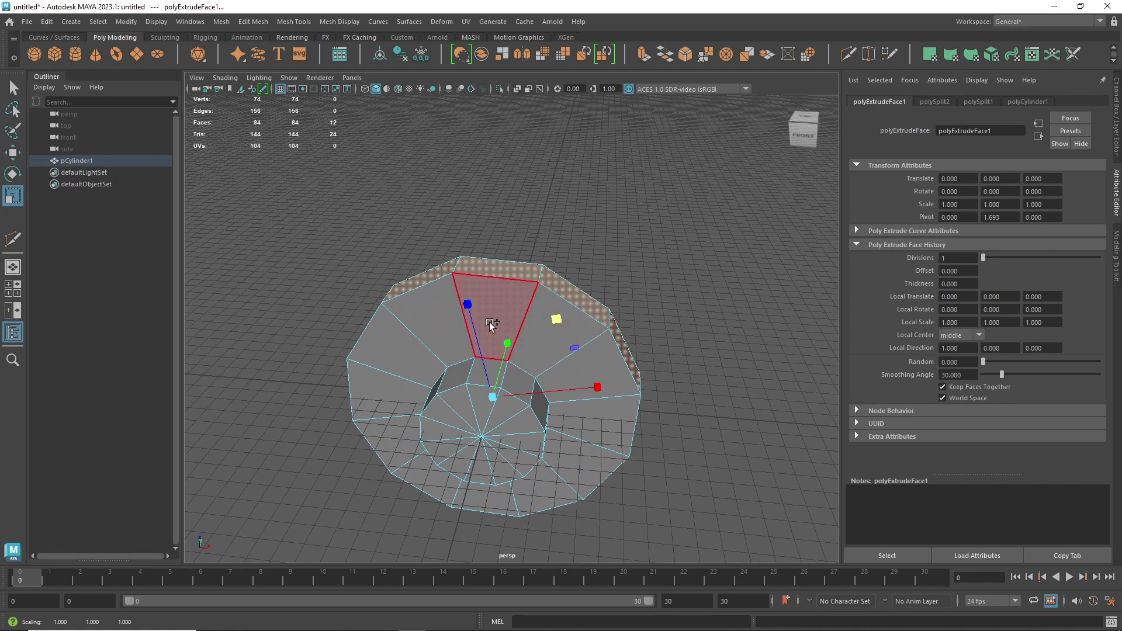
- Try extruding the disc's rim faces along the Z axis alone and along the X axis alone, undoing each attempt
alt+drag(694, 314, 696, 296)
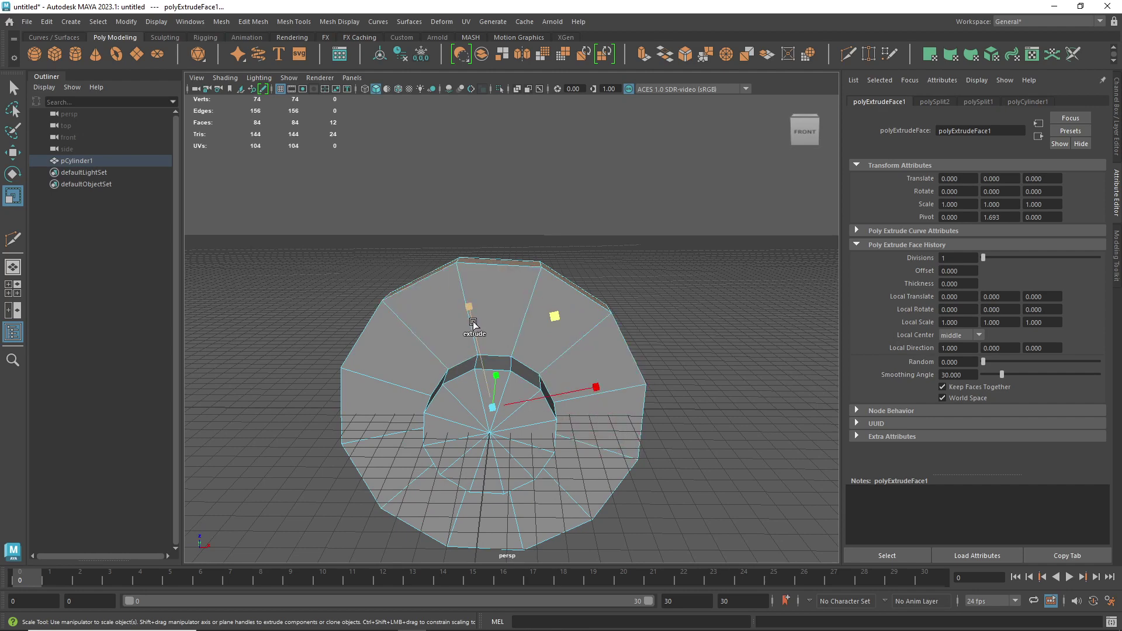
shift+drag(473, 323, 432, 257)
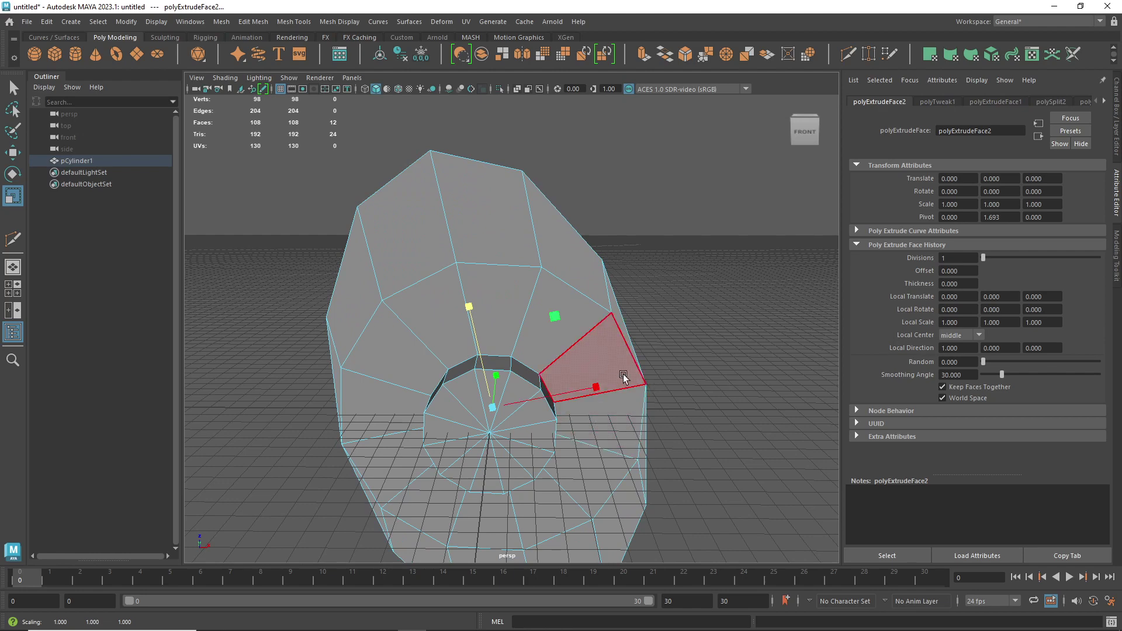
key(ctrl+z)
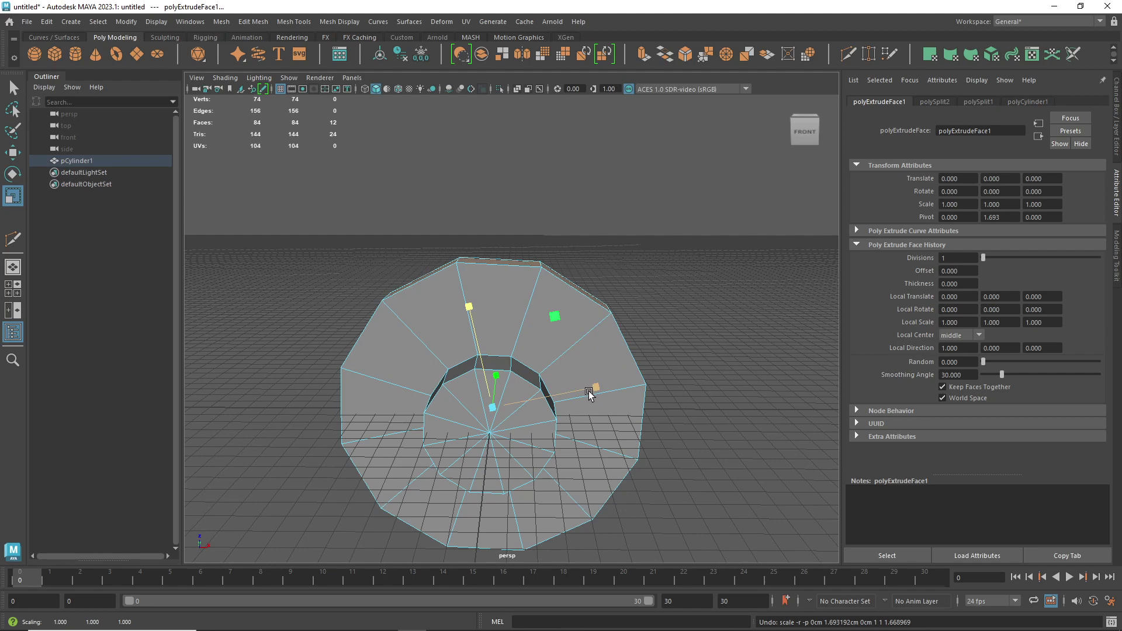
drag(589, 393, 668, 418)
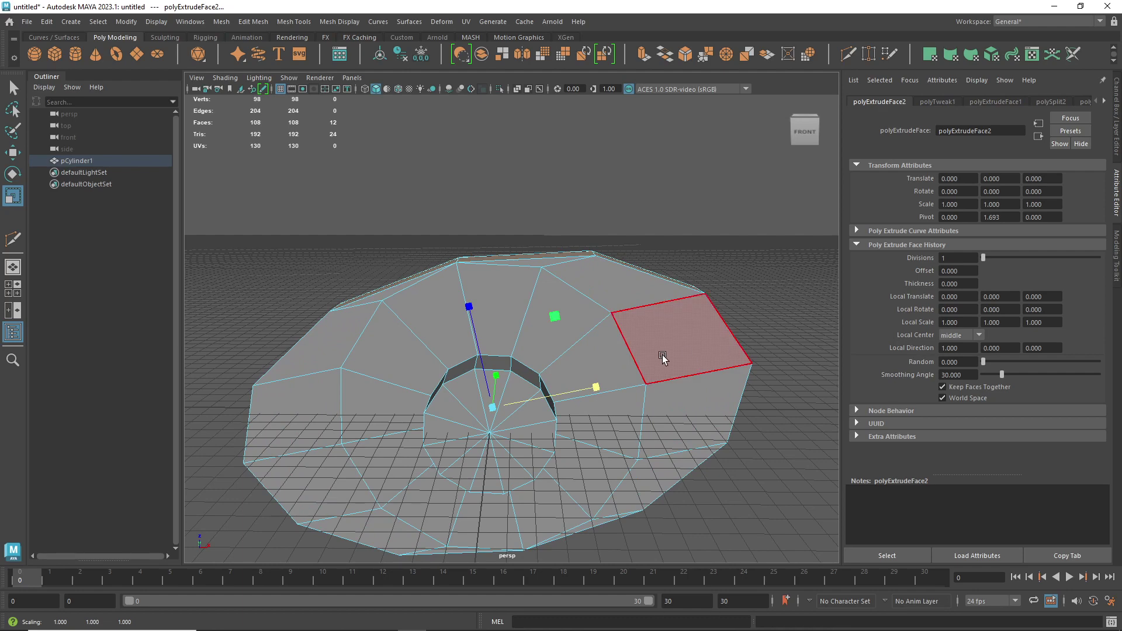
key(ctrl+z)
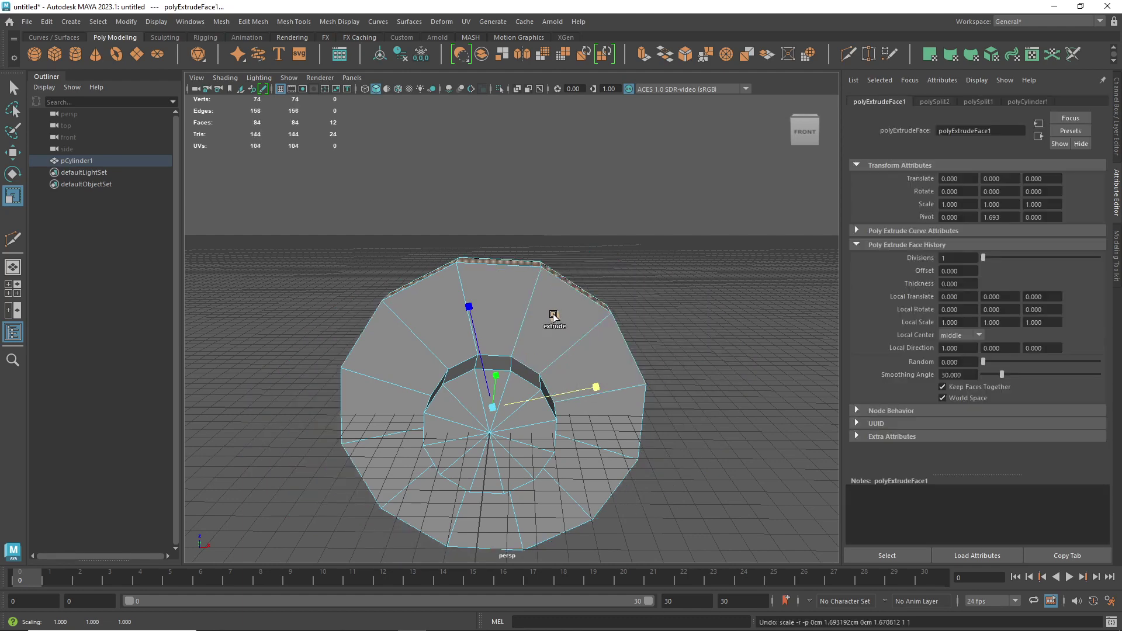
- Extrude the disc's rim faces evenly outward across X and Z to add a wider ring, and clear the selection
drag(554, 316, 633, 330)
key(ctrl+e)
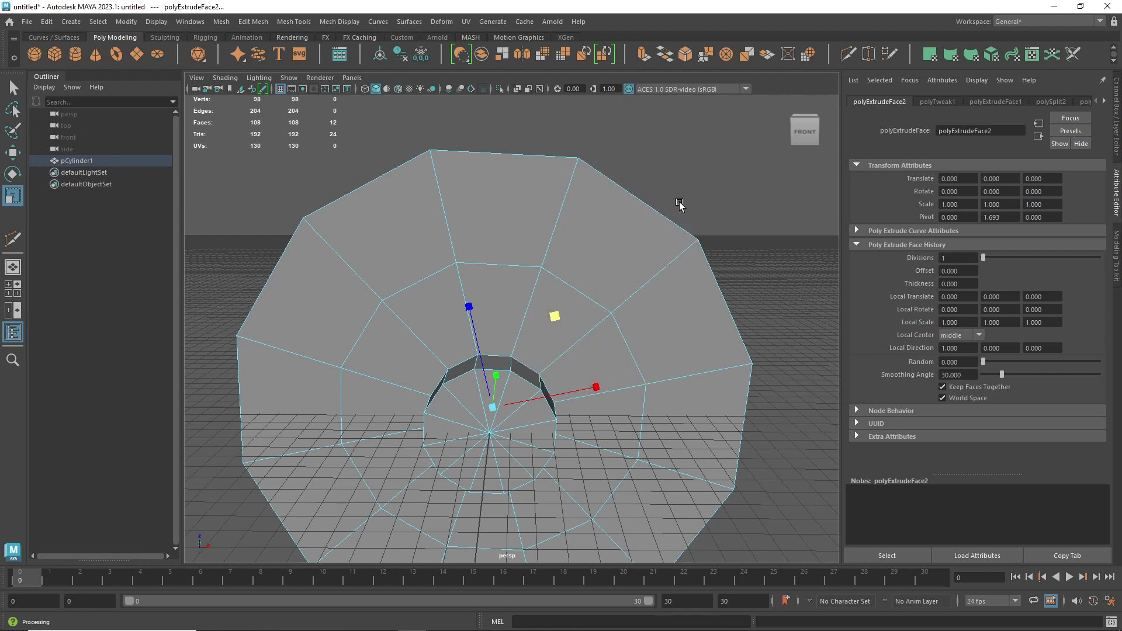
click(696, 202)
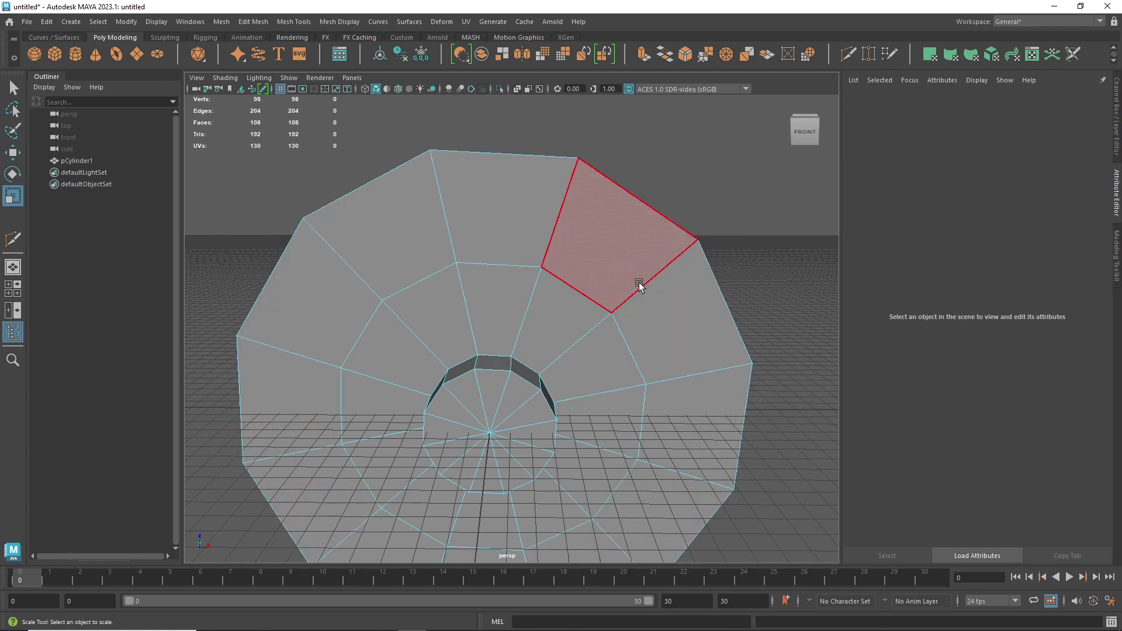
- Select the full loop of faces forming the outer ring on the disc's front side
click(598, 253)
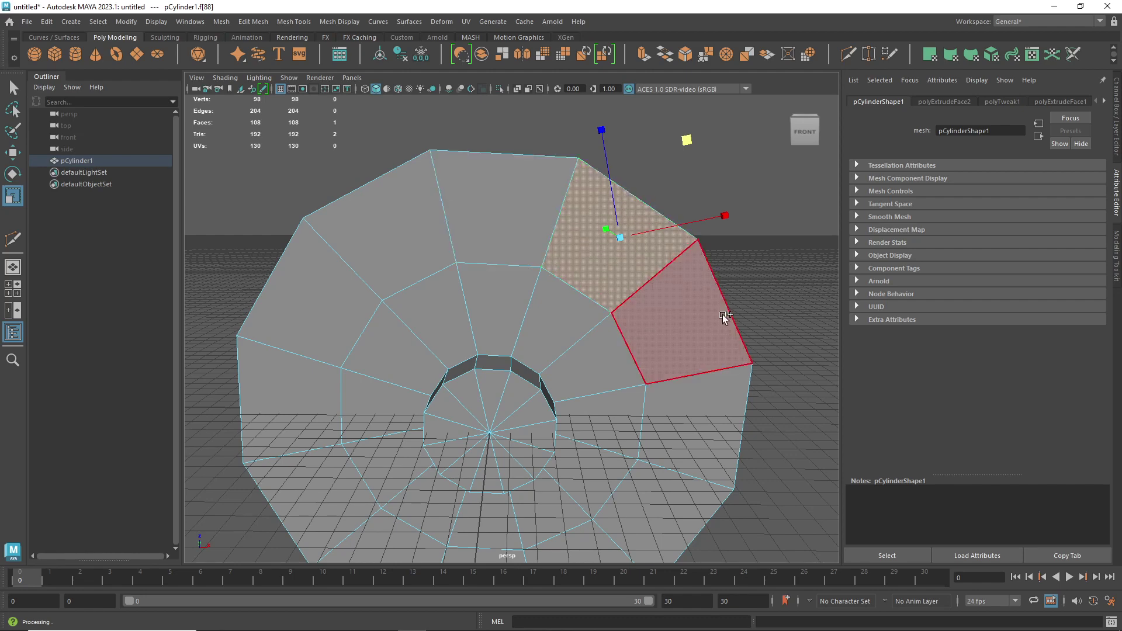
shift+double_click(298, 314)
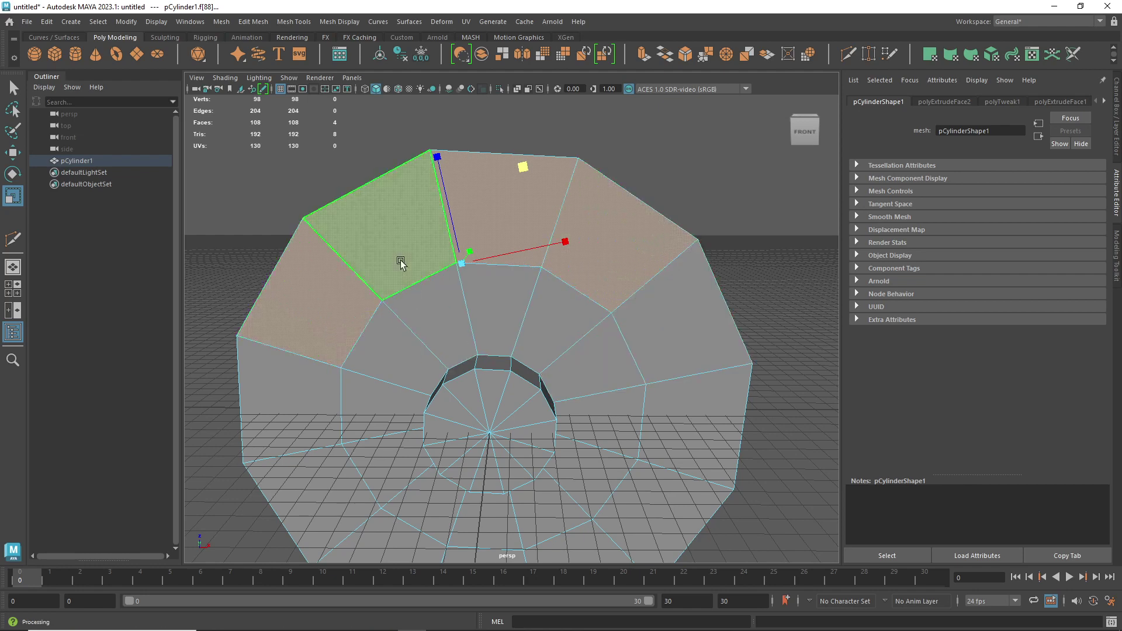
click(626, 237)
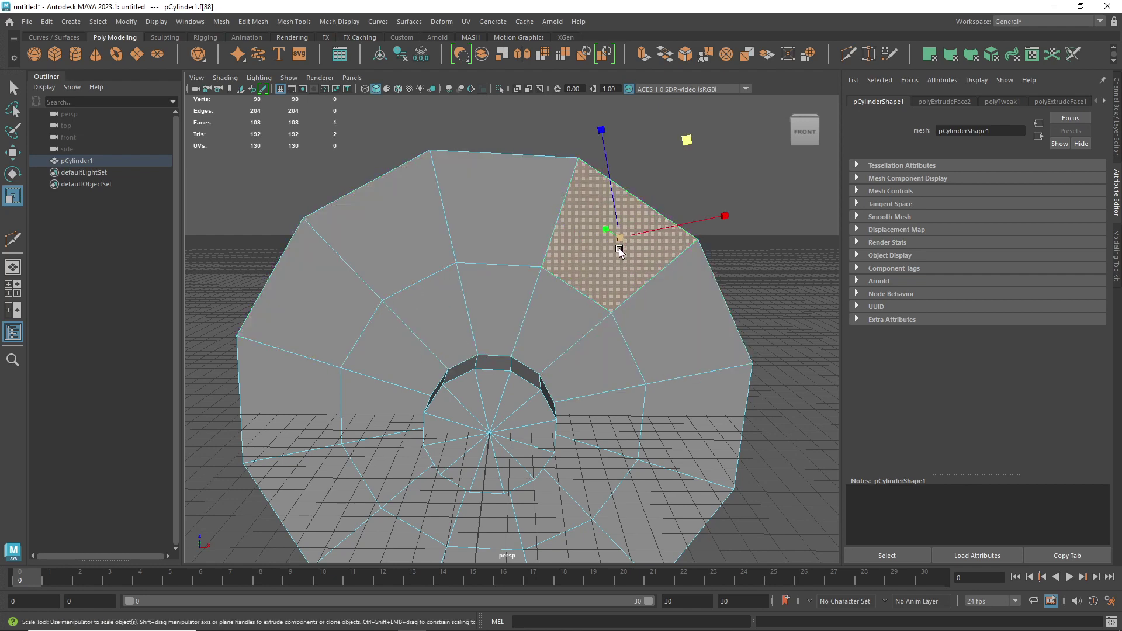
double_click(502, 211)
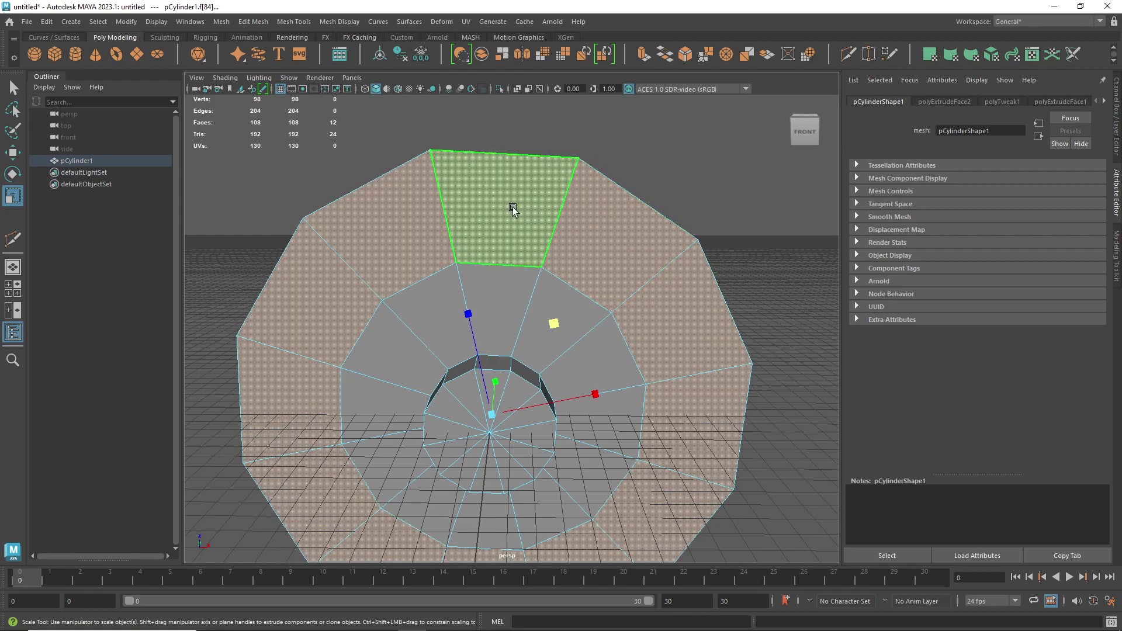
alt+drag(512, 209, 556, 240)
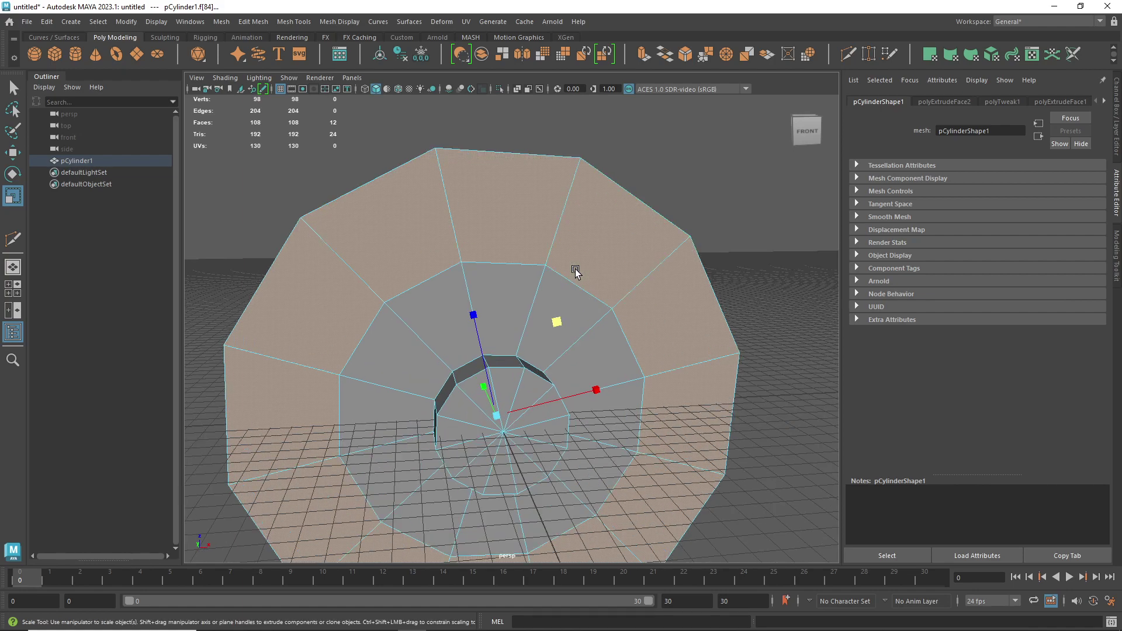
alt+drag(582, 268, 604, 281)
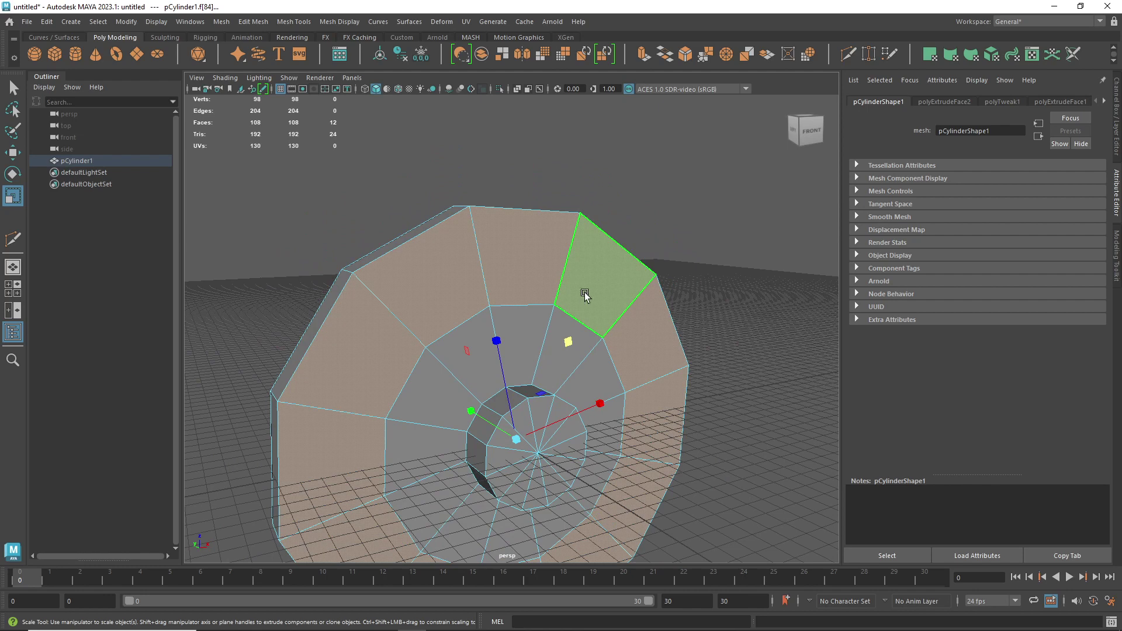
- Extrude the selected outer ring, and move and enlarge the in-view extrude settings so they sit clear of the model
key(ctrl+e)
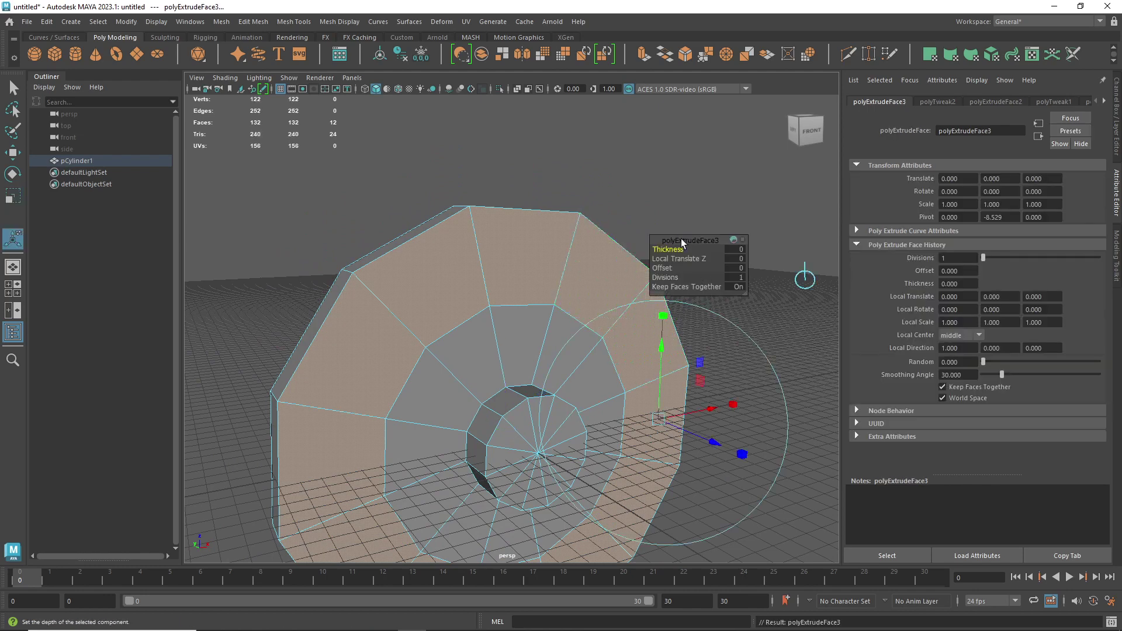
drag(683, 242, 224, 219)
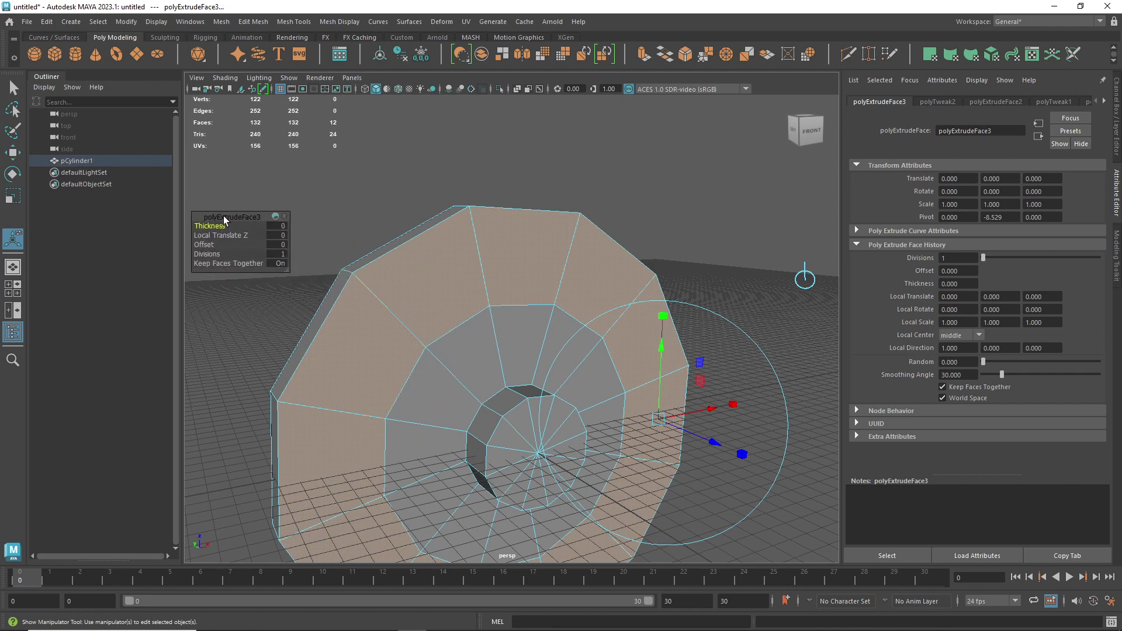
drag(287, 271, 345, 381)
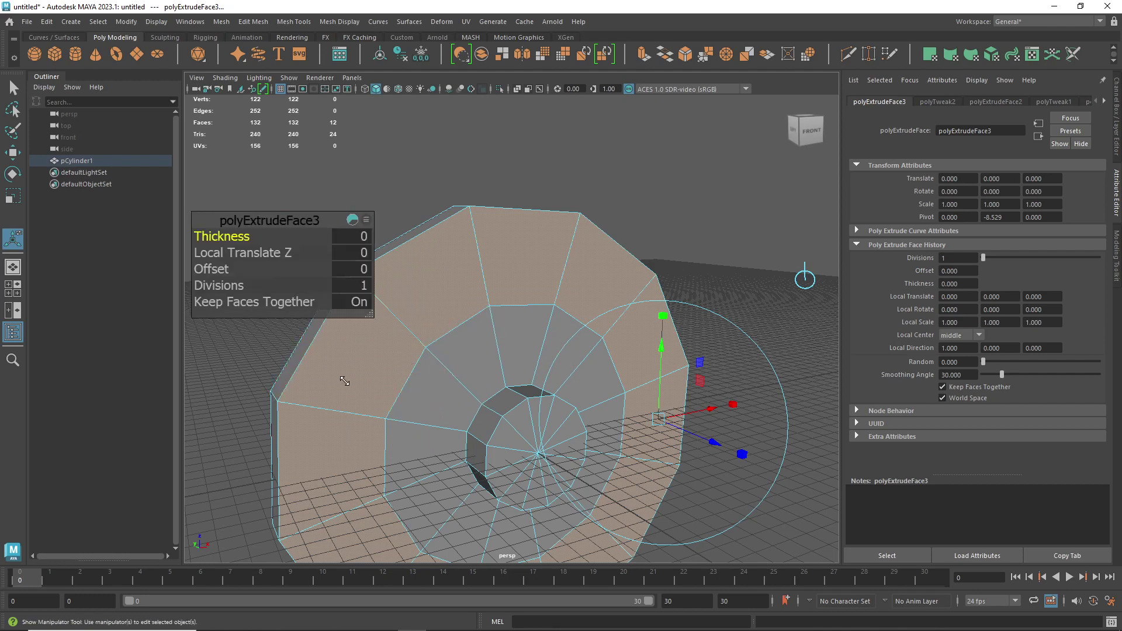
drag(339, 209, 335, 101)
drag(450, 252, 407, 231)
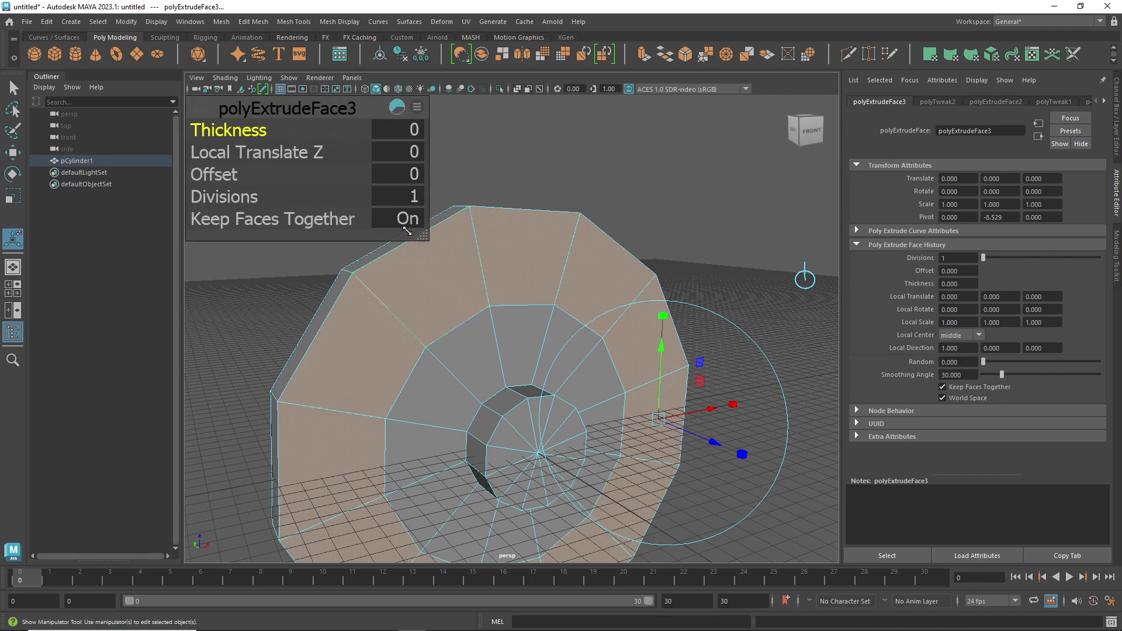
alt+drag(672, 278, 514, 275)
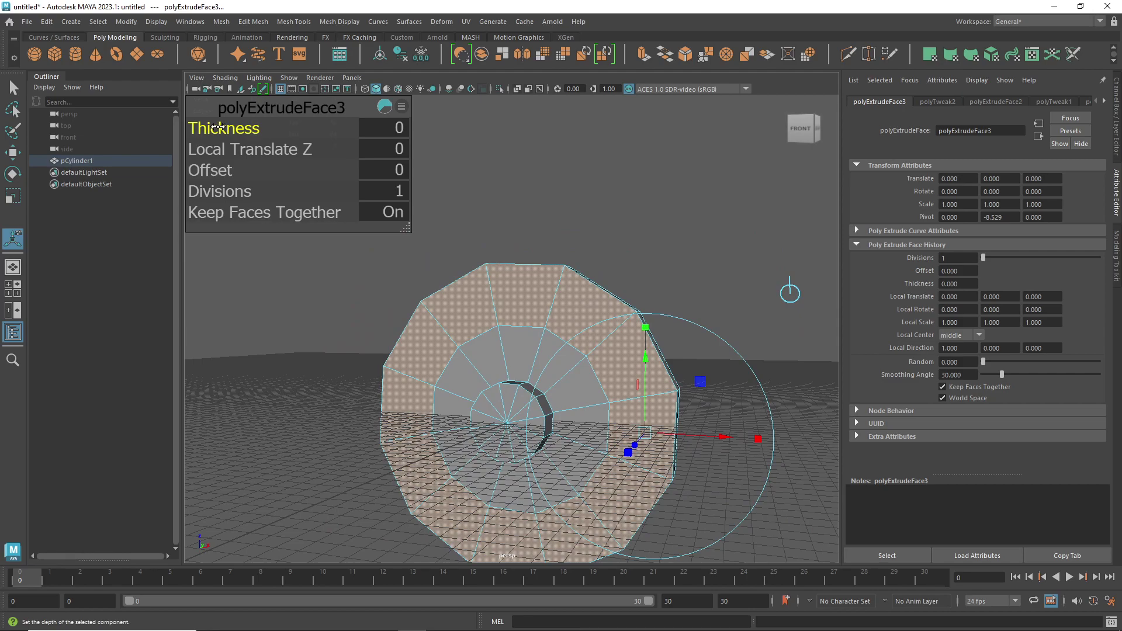
- Try a thickness of 83.6 and a Local Translate Z of 109.9 on the ring extrusion, undoing each
drag(218, 127, 431, 138)
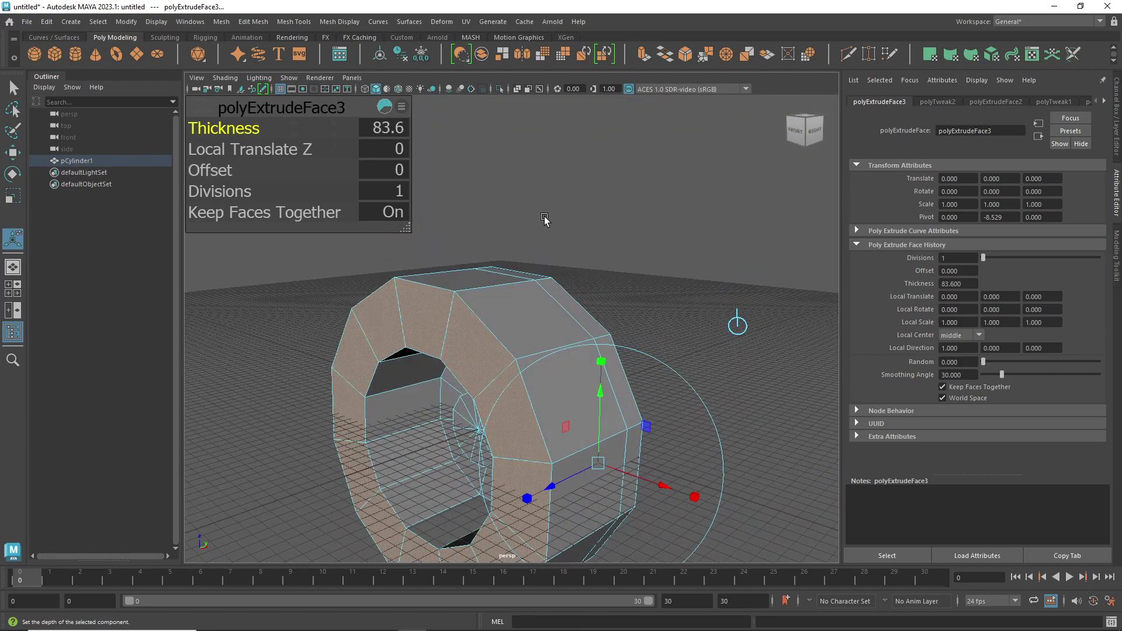
key(ctrl+z)
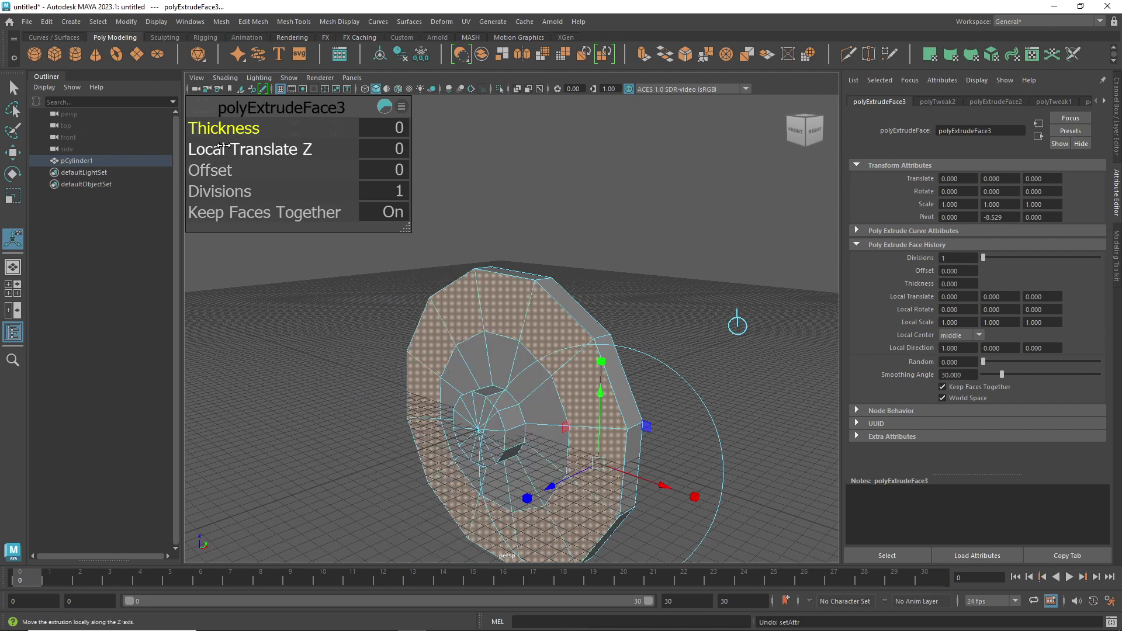
drag(223, 146, 851, 137)
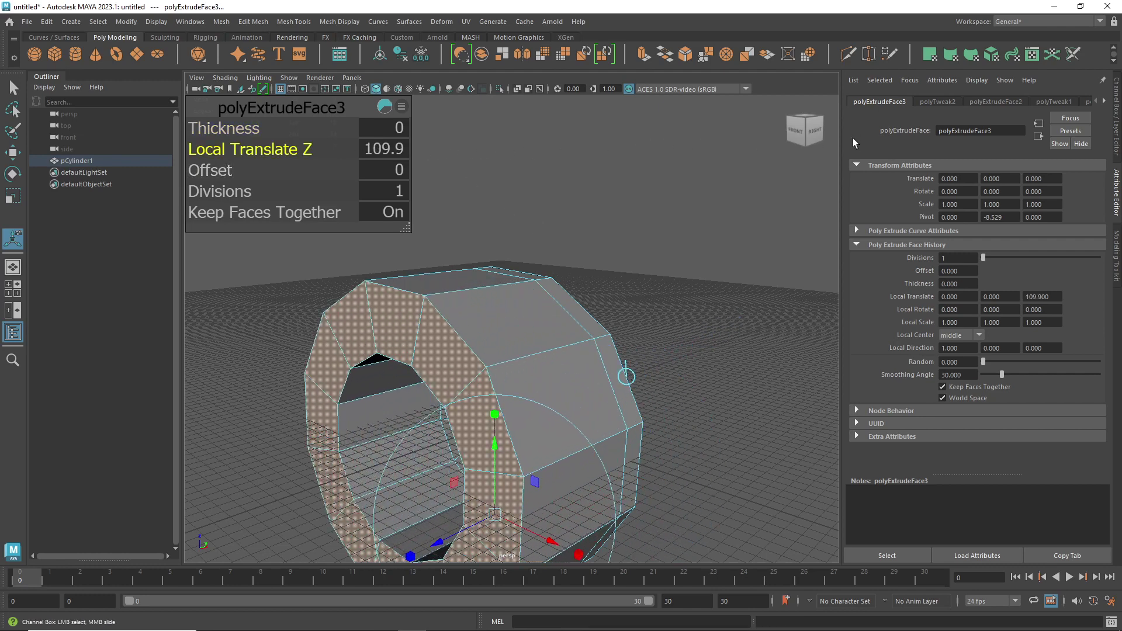
key(ctrl+z)
- Try an offset of 16.7 on the ring extrusion, testing thickness and a Local Translate Z of 56.9 and undoing both depth changes
drag(216, 170, 313, 176)
drag(318, 129, 486, 159)
key(ctrl+z)
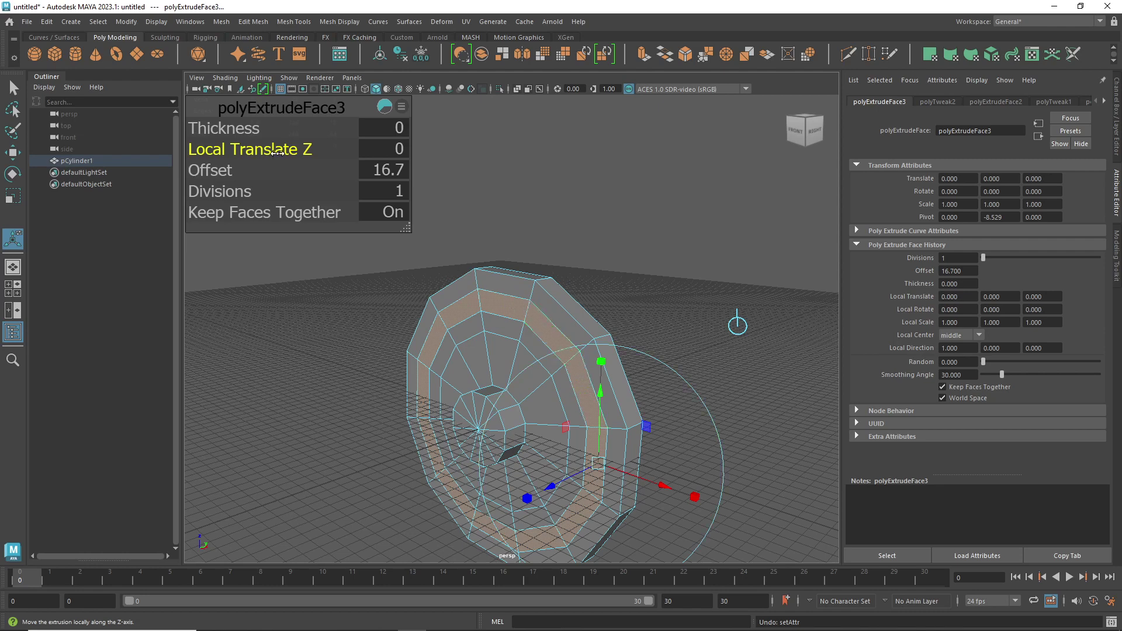
drag(257, 150, 590, 165)
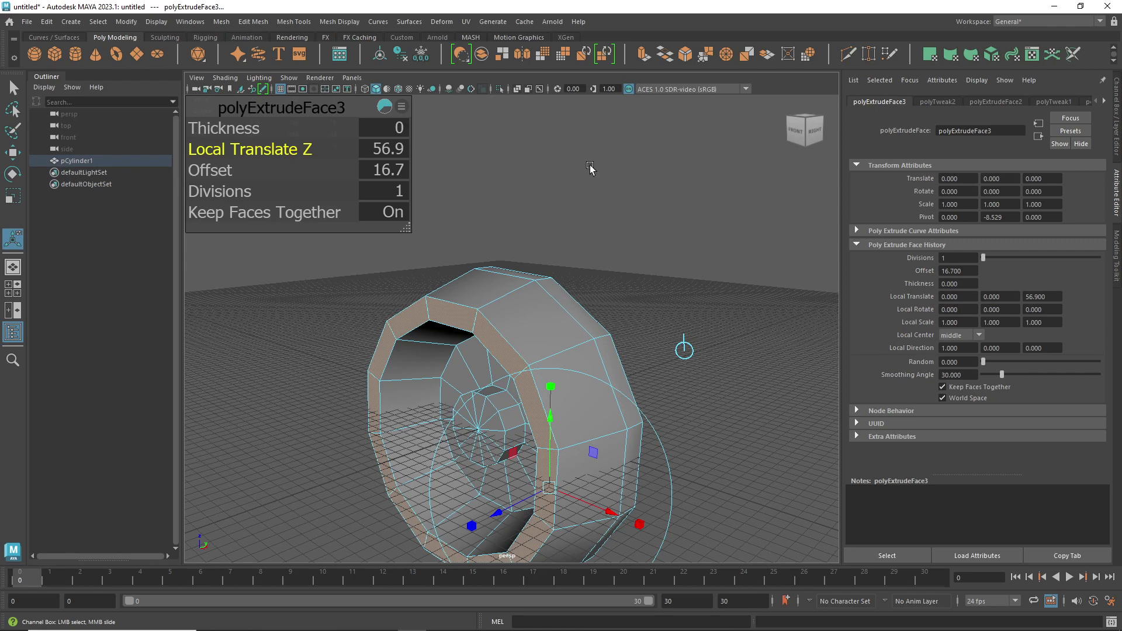
key(ctrl+z)
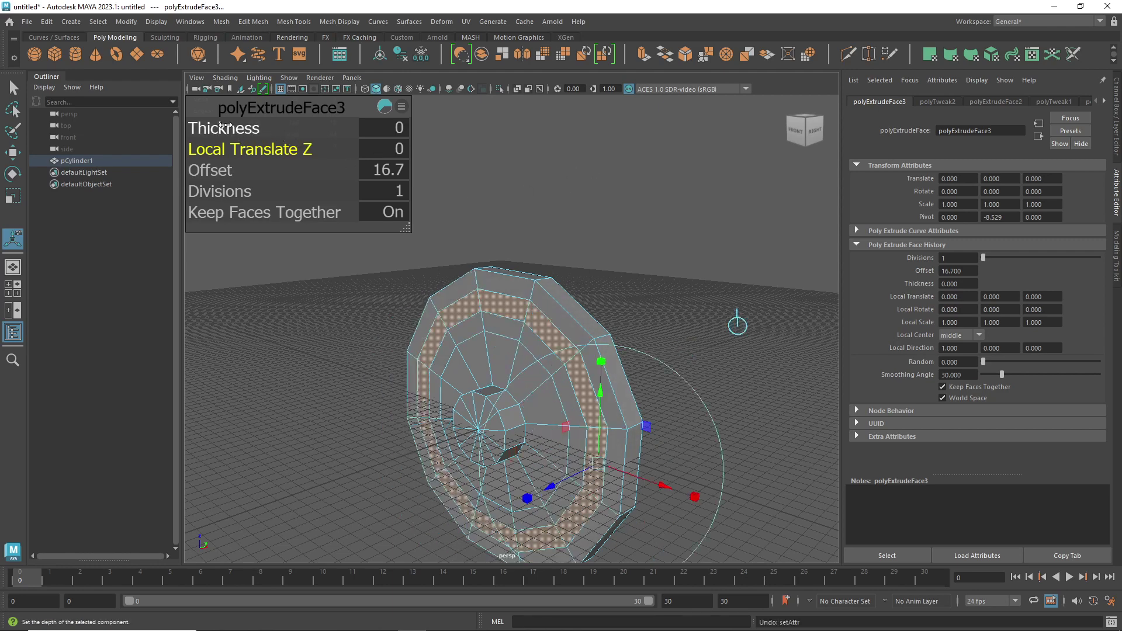
- Try another thickness and a Local Translate Z of 4.9 on the offset ring, undoing these changes
drag(226, 125, 690, 211)
key(ctrl+z)
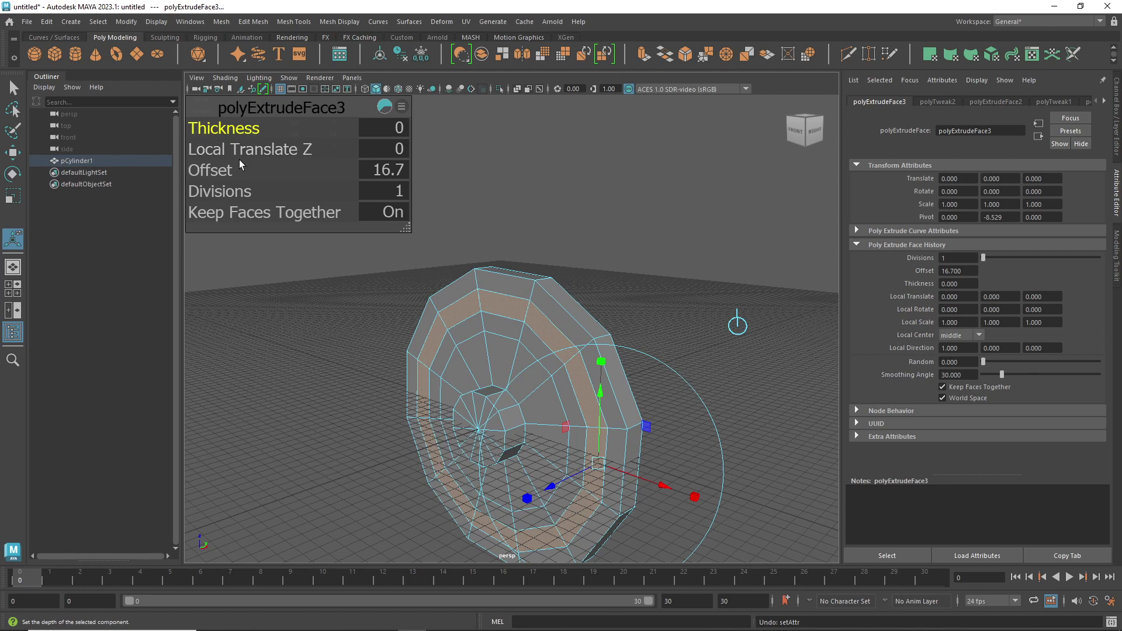
drag(247, 150, 280, 152)
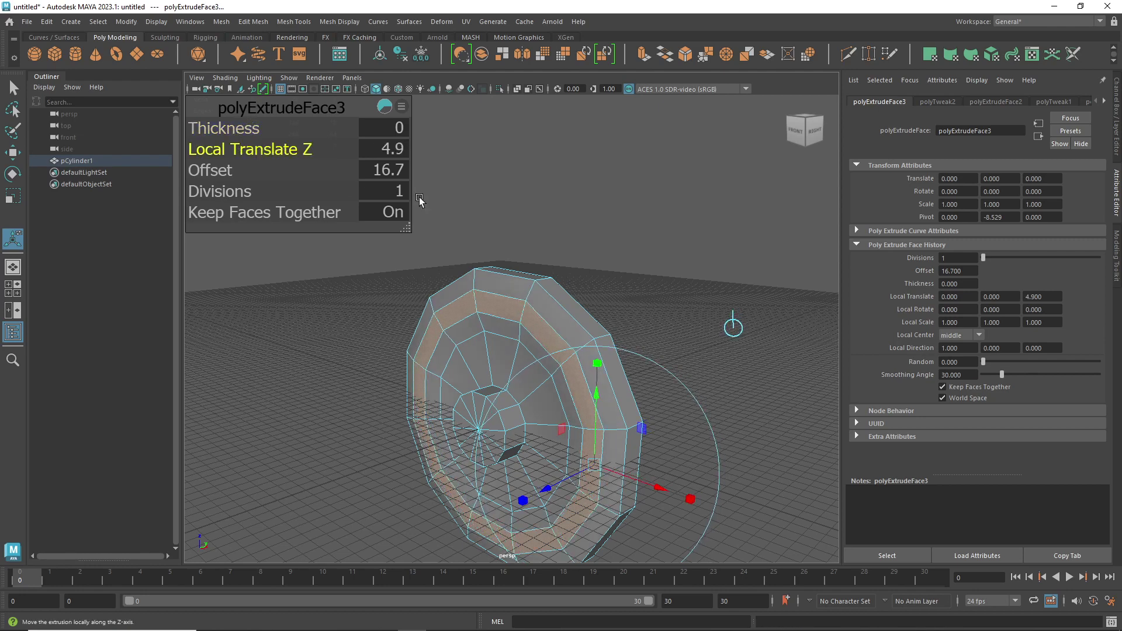
key(ctrl+z)
key(ctrl+z)
- Set the ring extrusion's offset to 13.9 and thickness to 48, then extrude its end faces again with an offset of 7.6
mouse_move(197, 171)
mouse_down()
mouse_move(234, 171)
mouse_move(167, 181)
mouse_move(185, 188)
mouse_up()
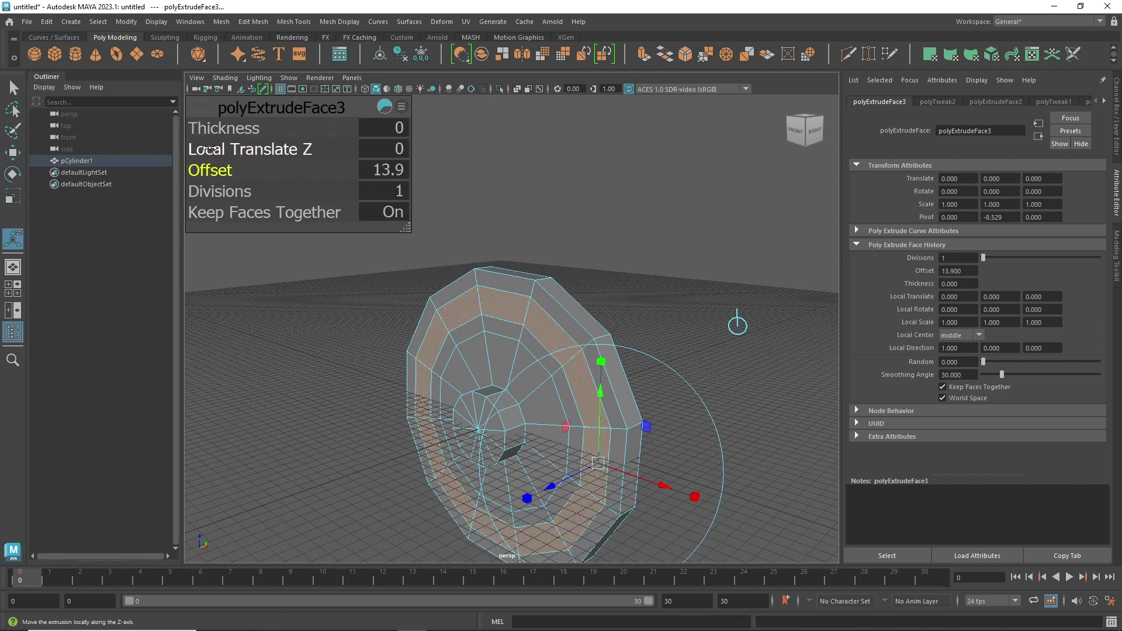
drag(270, 129, 513, 137)
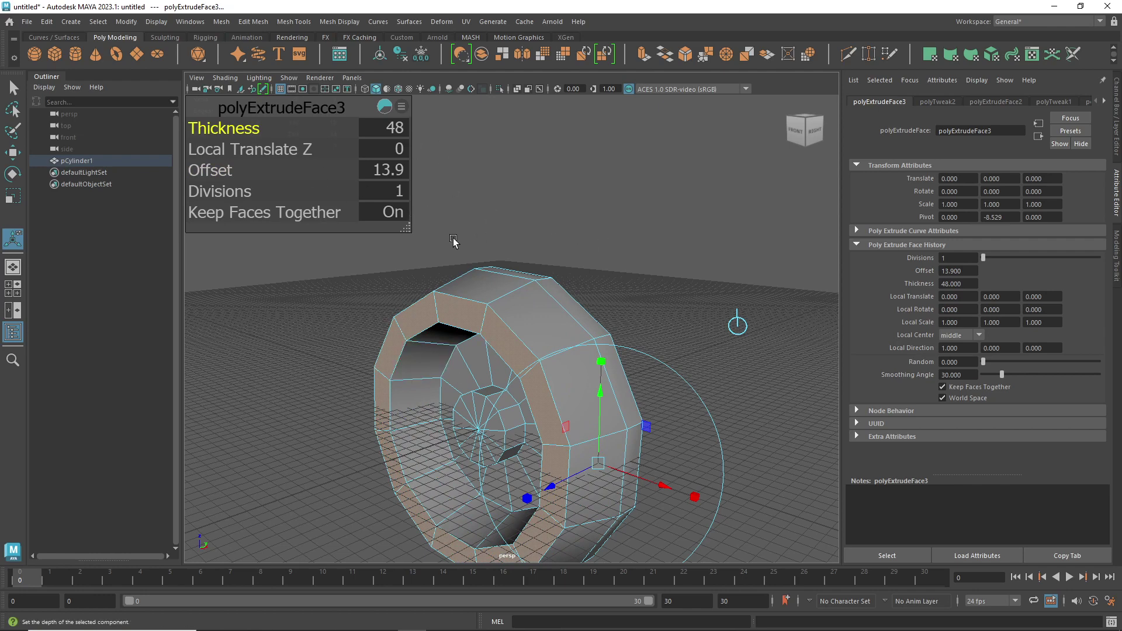
key(ctrl+e)
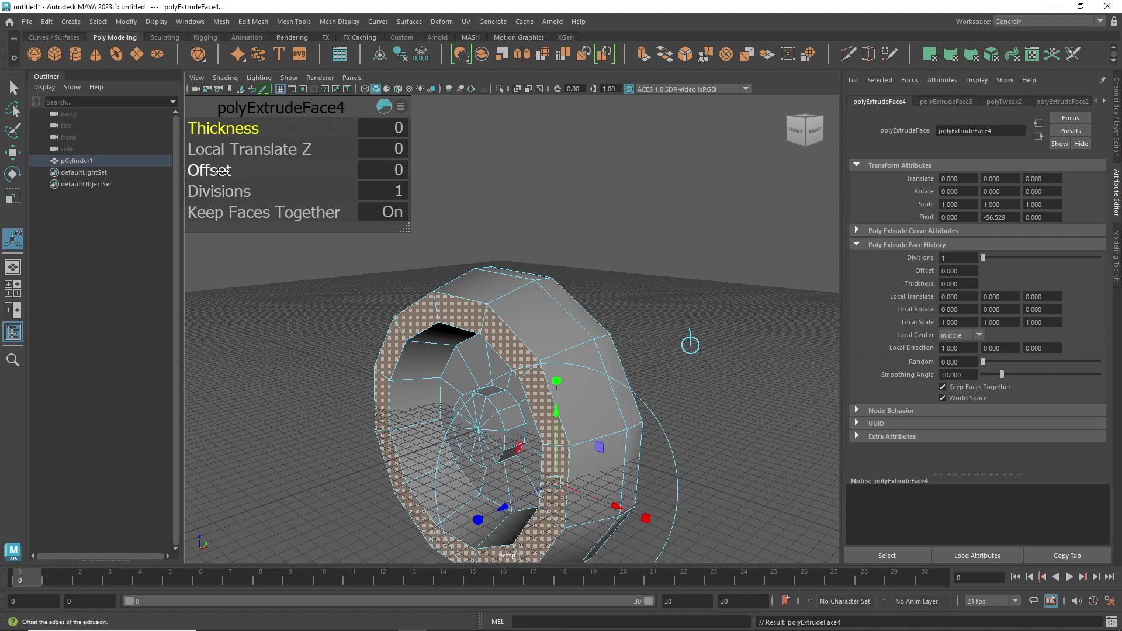
drag(214, 170, 257, 171)
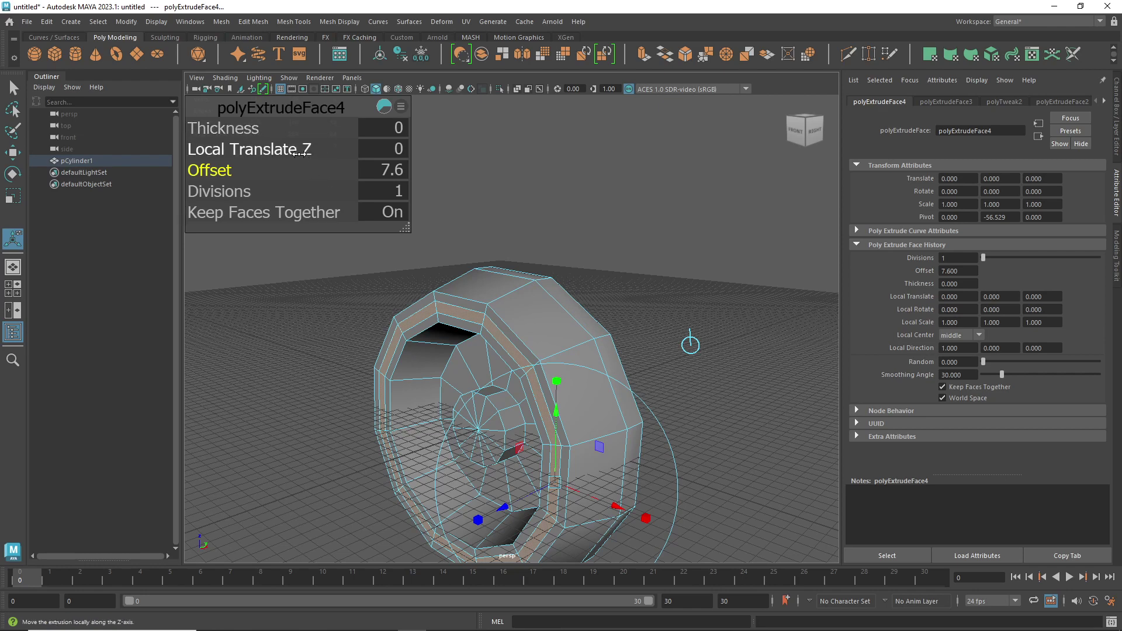
- Extrude the inset ring once more, trying a thickness of 44.2 before replacing it with a Local Translate Z of 40.6
key(ctrl+e)
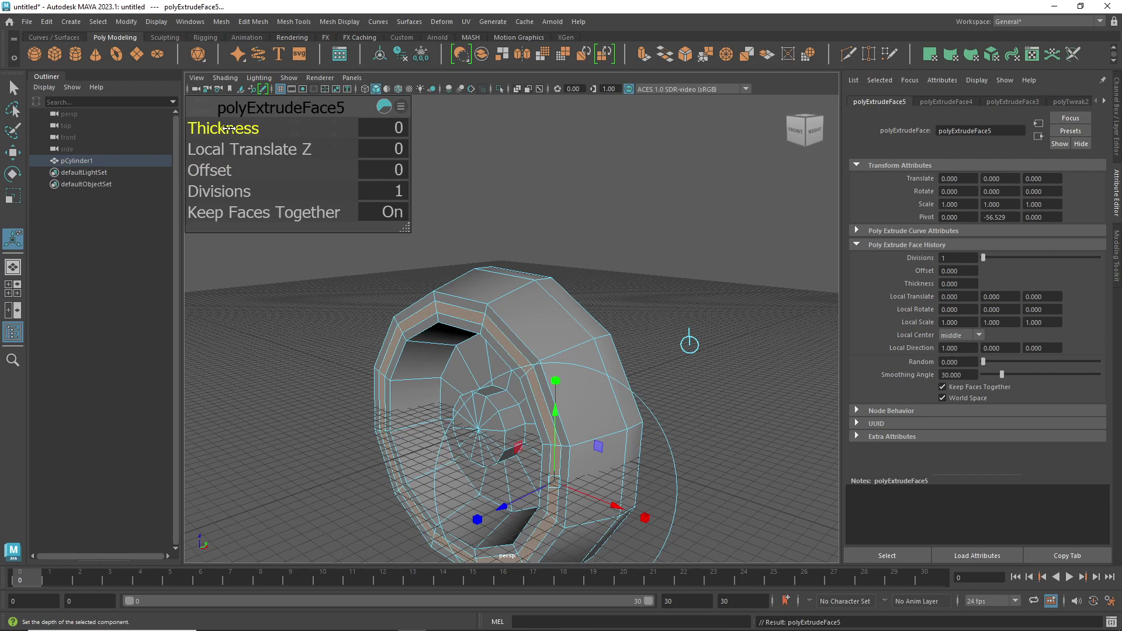
drag(232, 128, 516, 210)
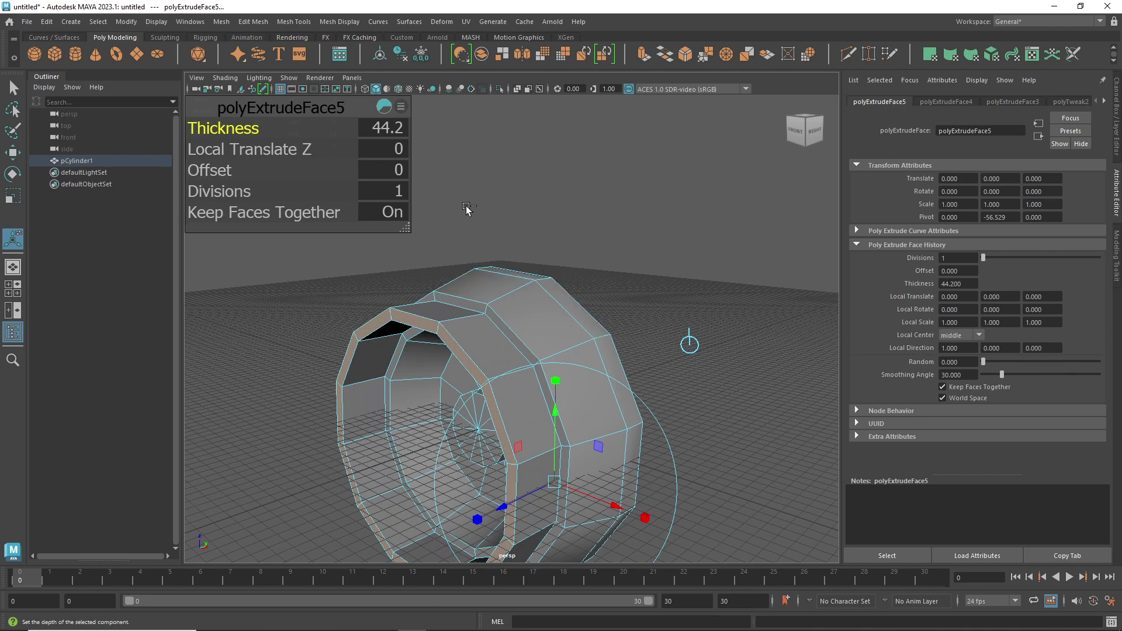
key(ctrl+z)
drag(214, 149, 450, 132)
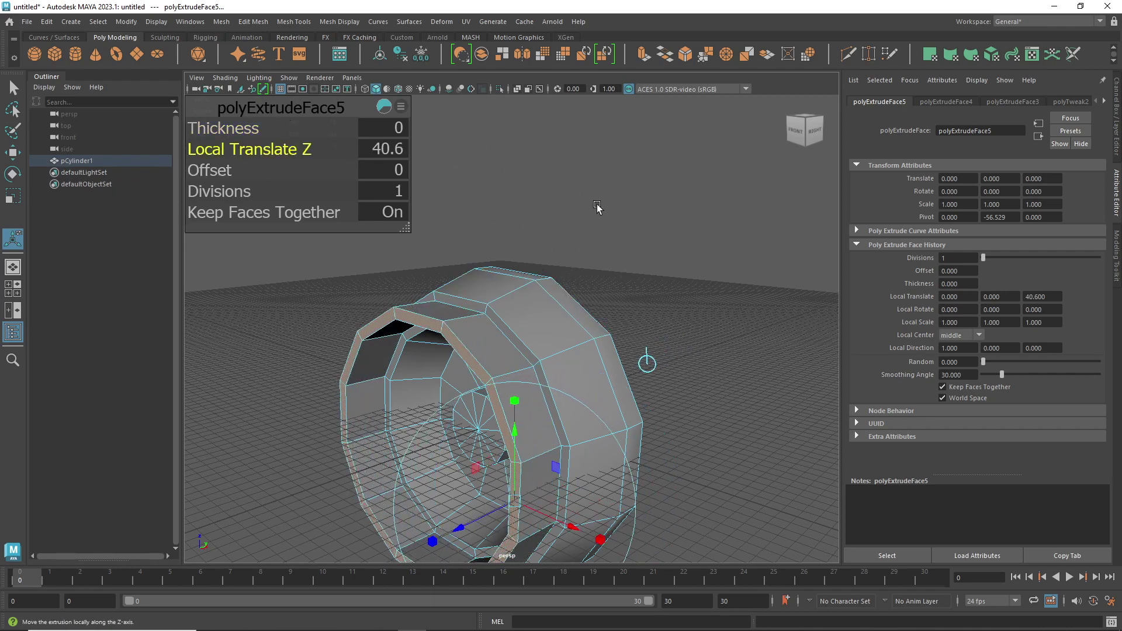
- Return to object mode and select the whole cylinder mesh to inspect its stepped rings up close
key(q)
key(F8)
click(606, 213)
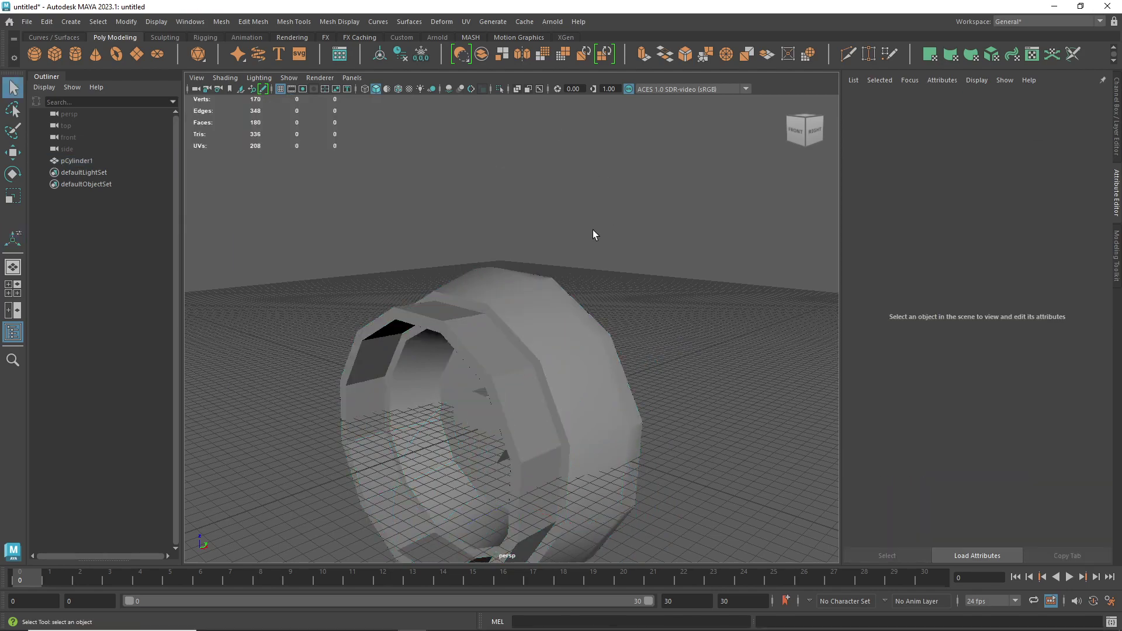
alt+drag(593, 229, 526, 421)
scroll(512, 361, up, 5)
scroll(512, 362, down, 3)
click(545, 299)
alt+drag(544, 299, 585, 311)
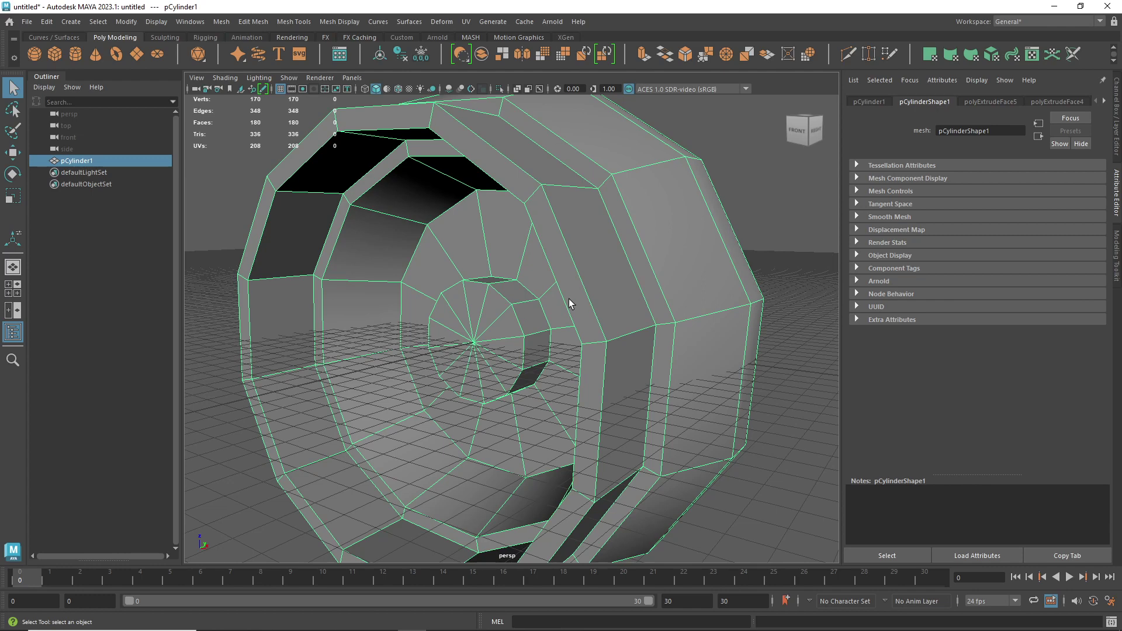
- Examine the stepped rings along the outside of the mesh from several angles and distances
scroll(558, 296, down, 5)
alt+drag(545, 290, 499, 300)
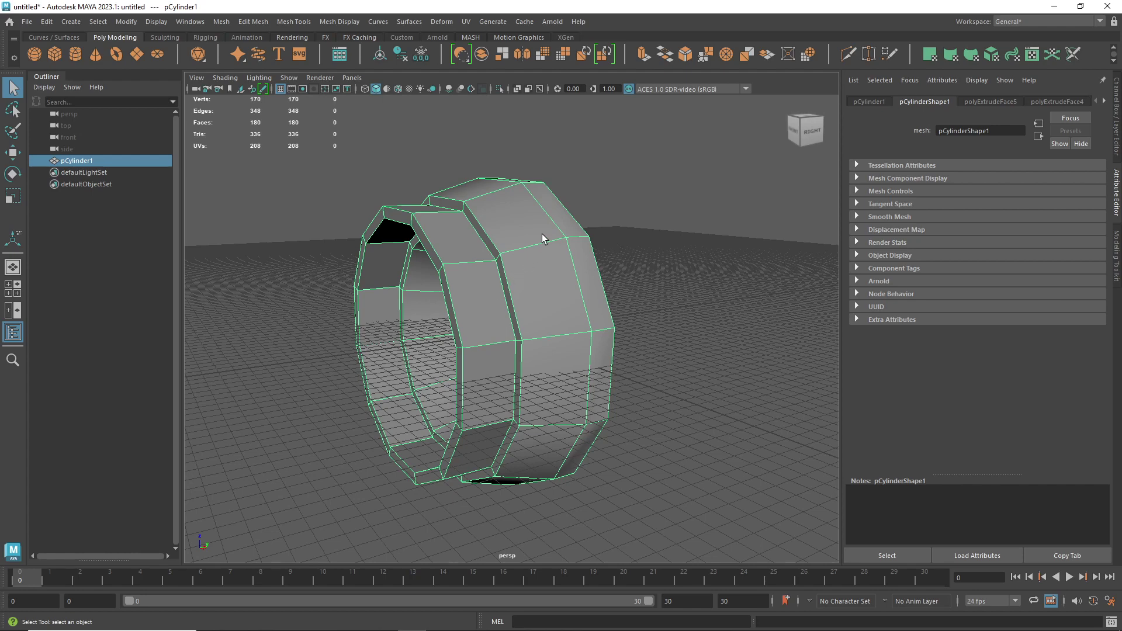
alt+drag(508, 241, 503, 208)
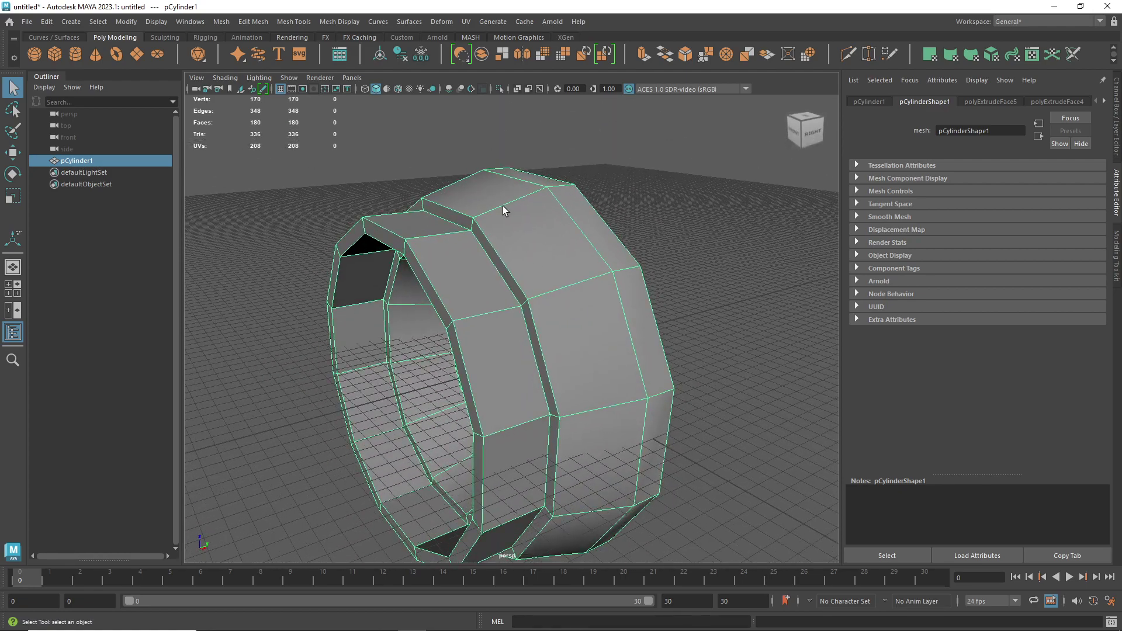
alt+middle_drag(504, 208, 522, 265)
alt+drag(521, 265, 526, 381)
right_click(482, 233)
scroll(480, 285, up, 5)
alt+drag(506, 305, 478, 305)
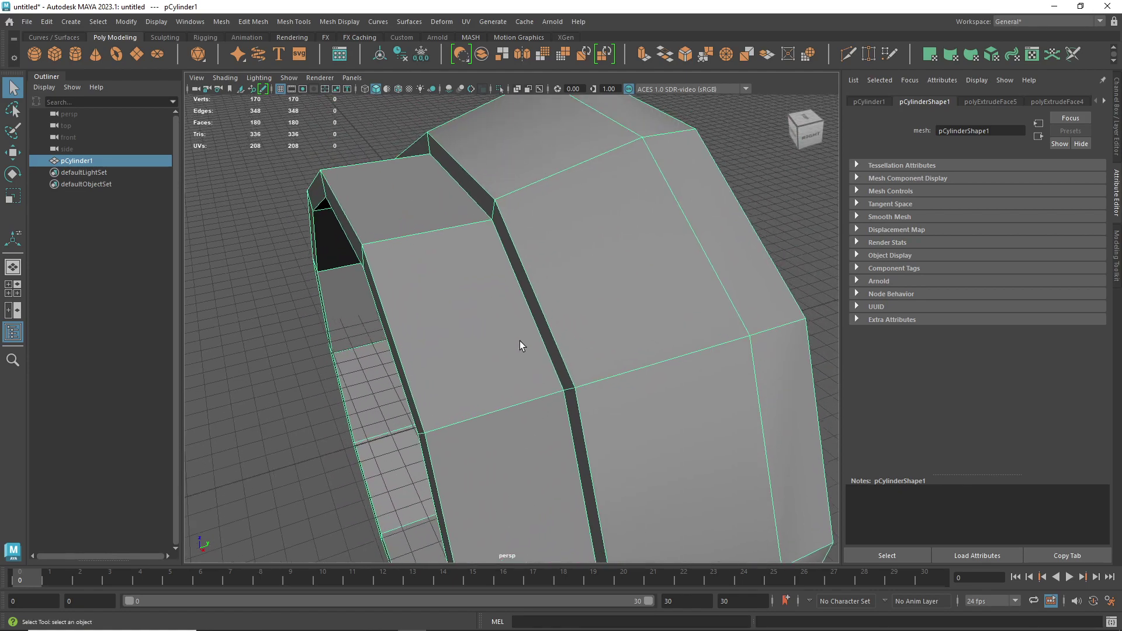
alt+drag(521, 346, 464, 240)
- Switch to face selection, pick single faces on the wide outer band, and select its complete face loop
right_drag(451, 209, 454, 245)
click(463, 248)
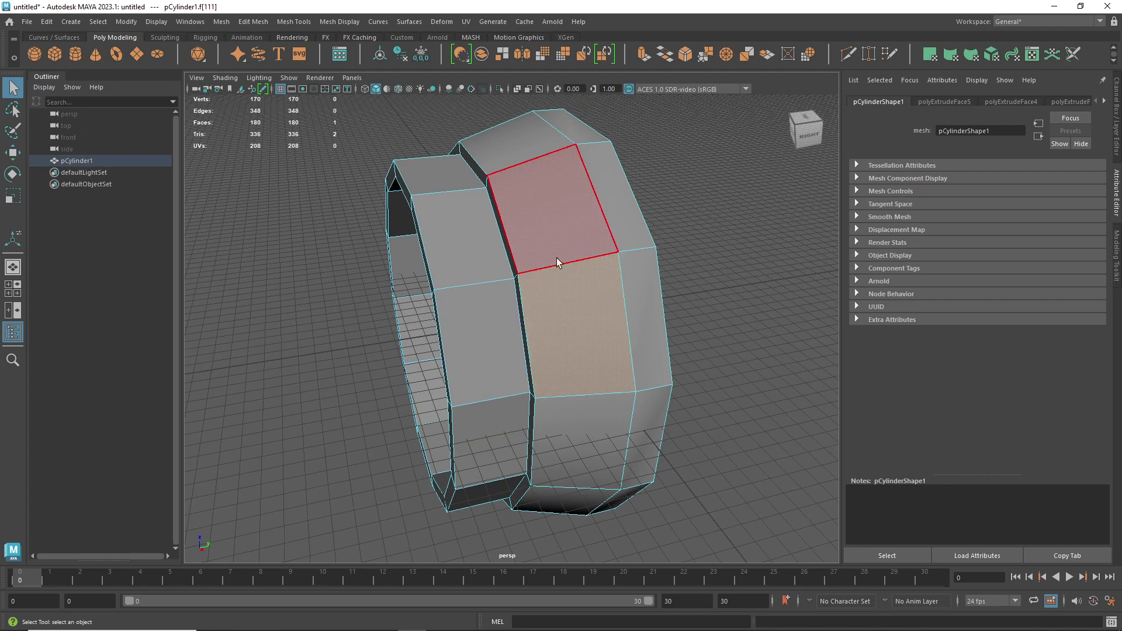
click(545, 212)
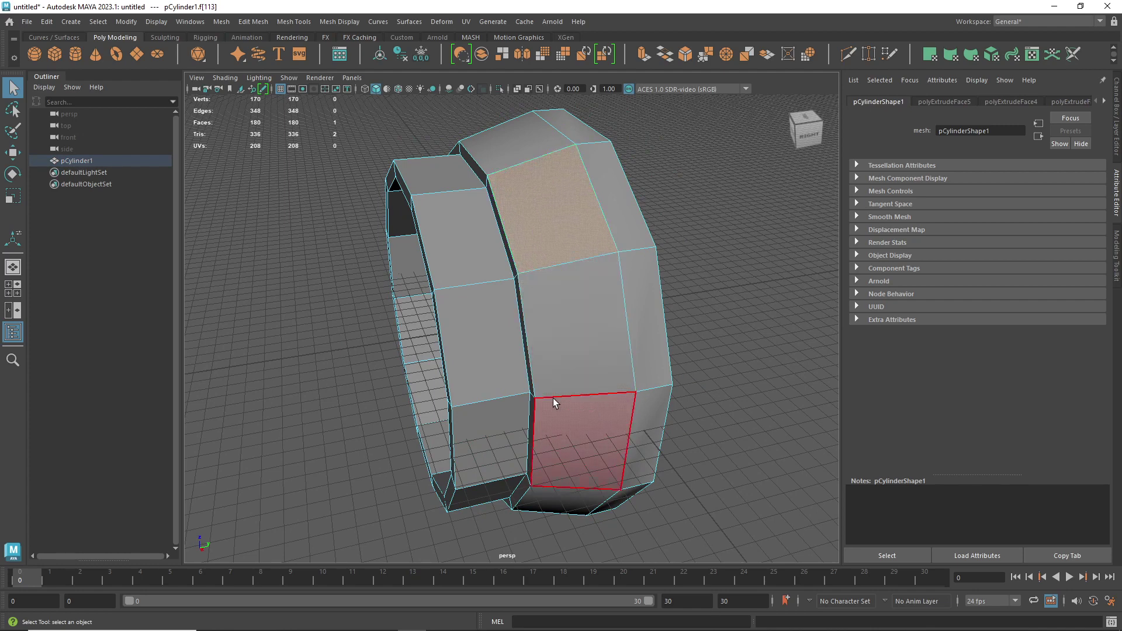
click(523, 150)
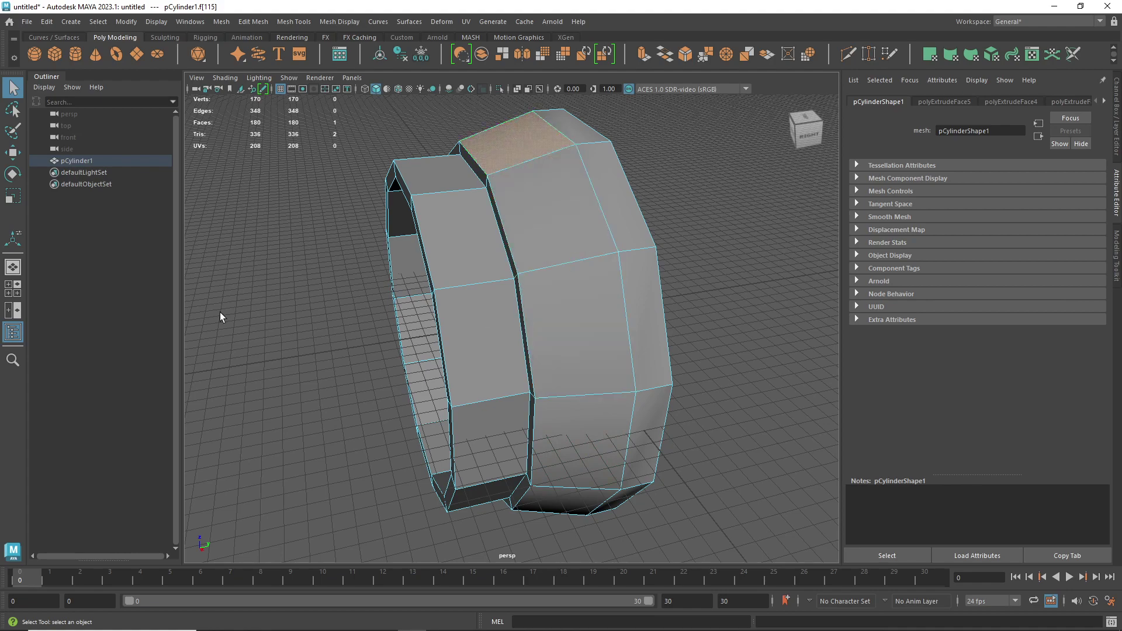
alt+drag(436, 248, 503, 292)
scroll(551, 270, up, 5)
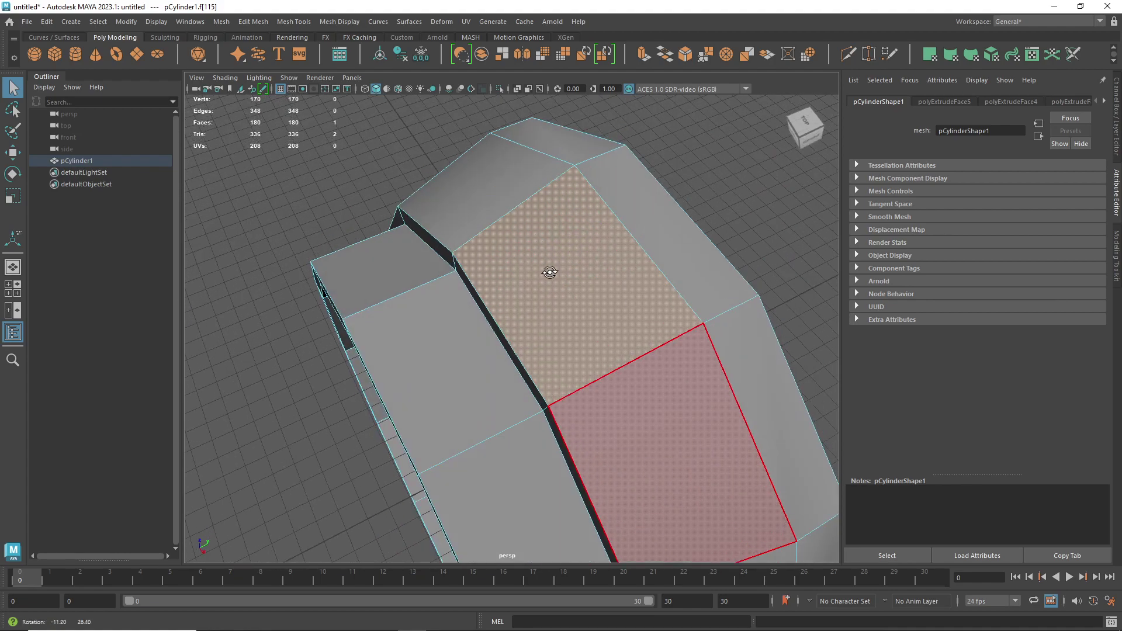
alt+drag(618, 364, 605, 339)
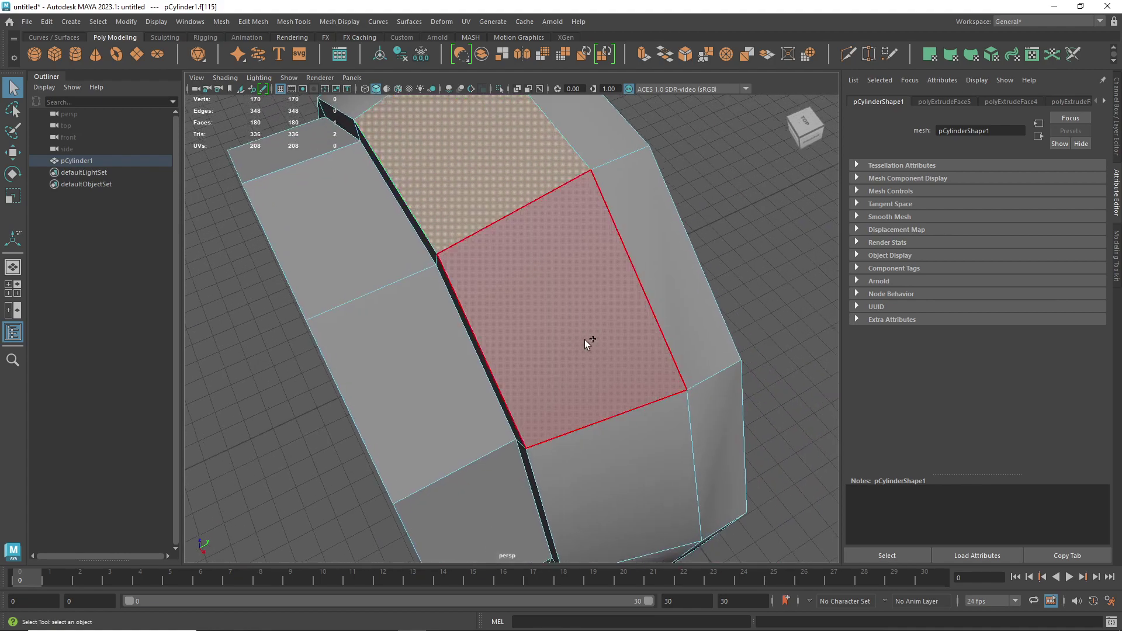
double_click(553, 361)
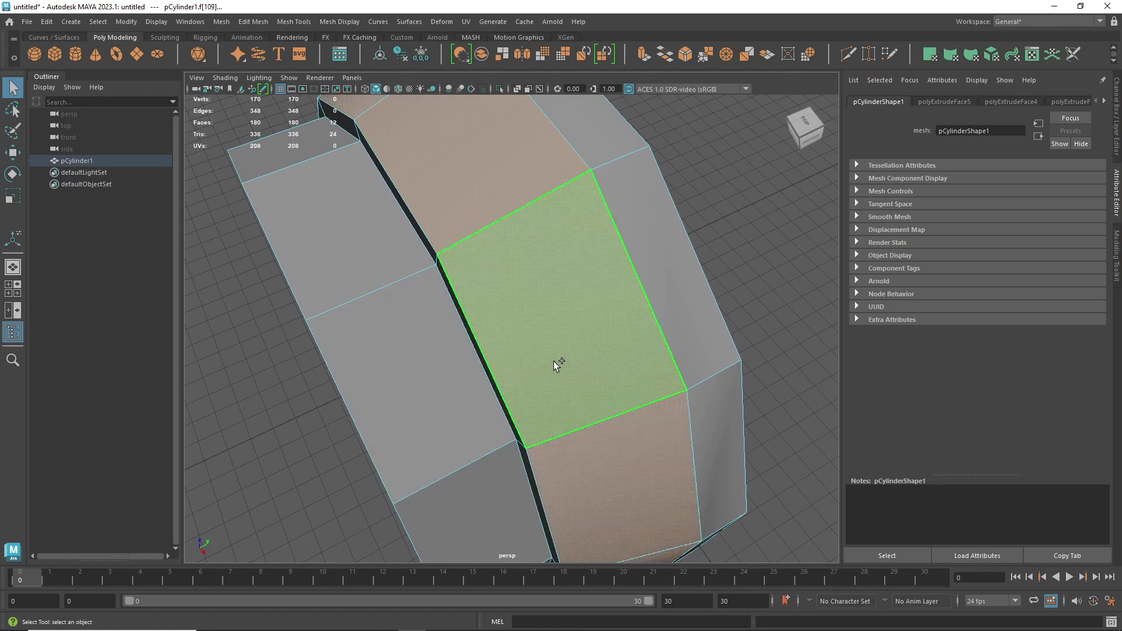
- Extrude the selected outer face loop with an offset of 10.2 and Keep Faces Together off
scroll(556, 374, down, 10)
alt+drag(558, 381, 521, 367)
scroll(520, 367, up, 6)
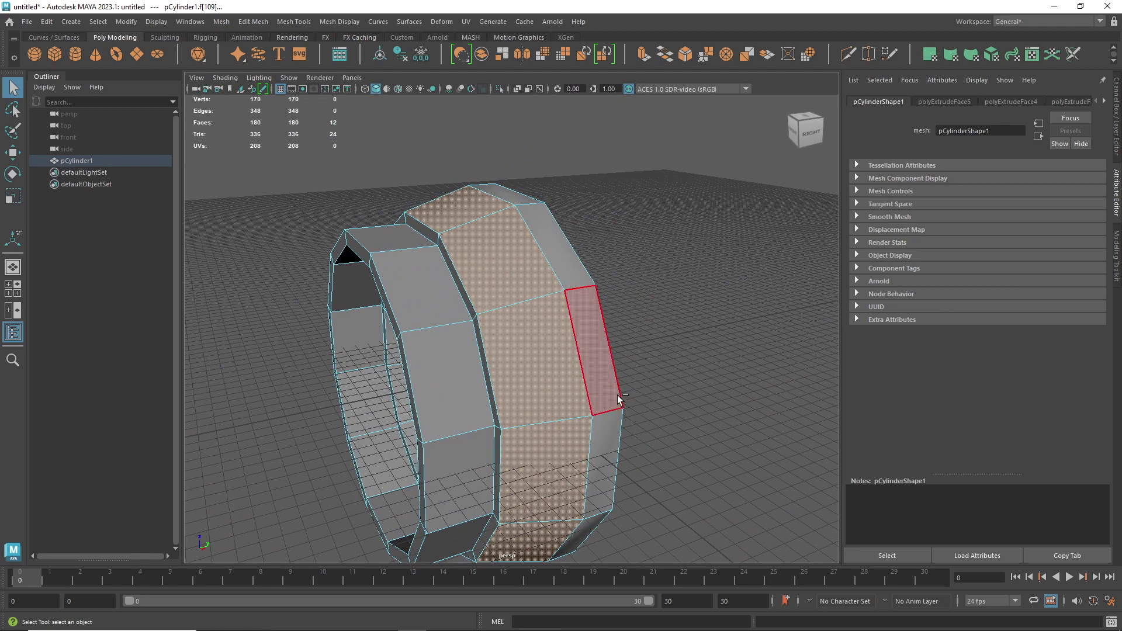
key(ctrl+e)
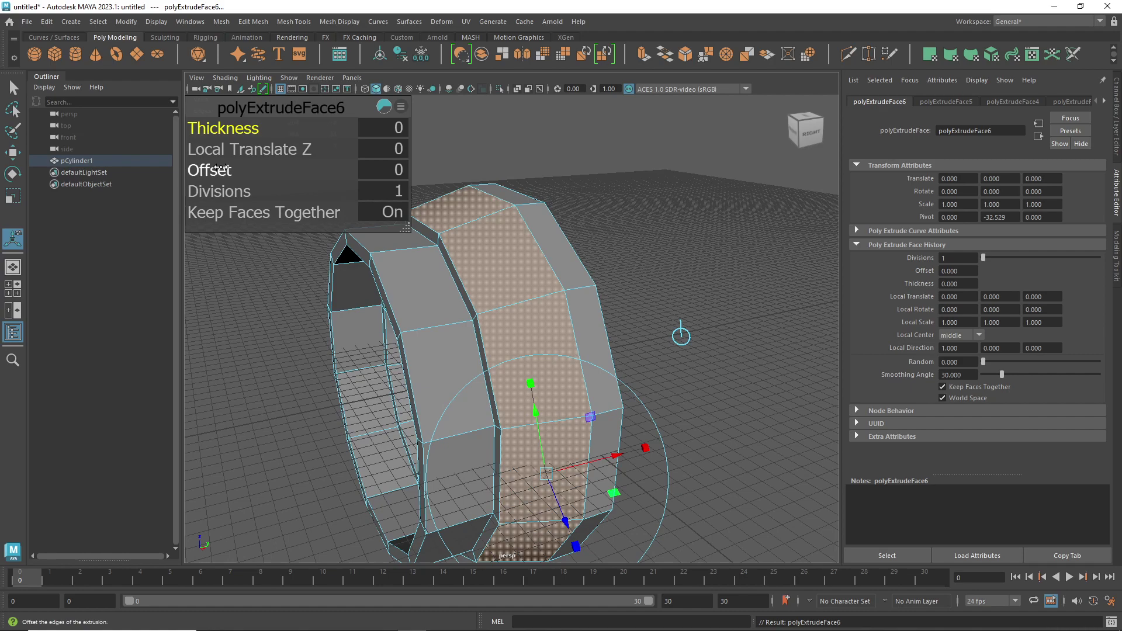
scroll(584, 251, up, 6)
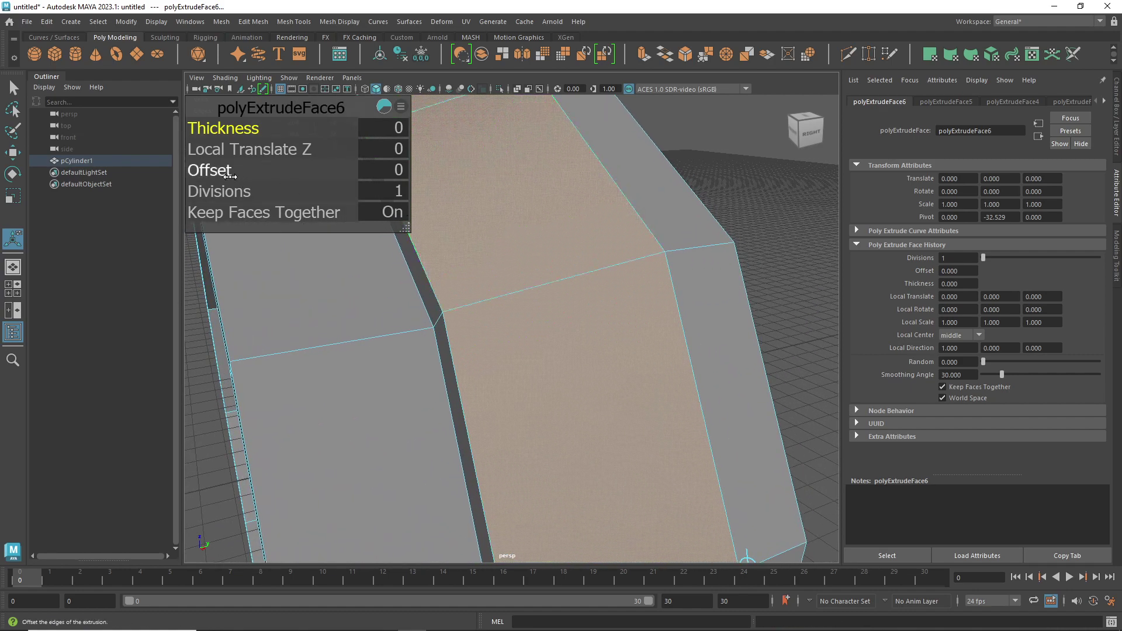
drag(218, 171, 280, 186)
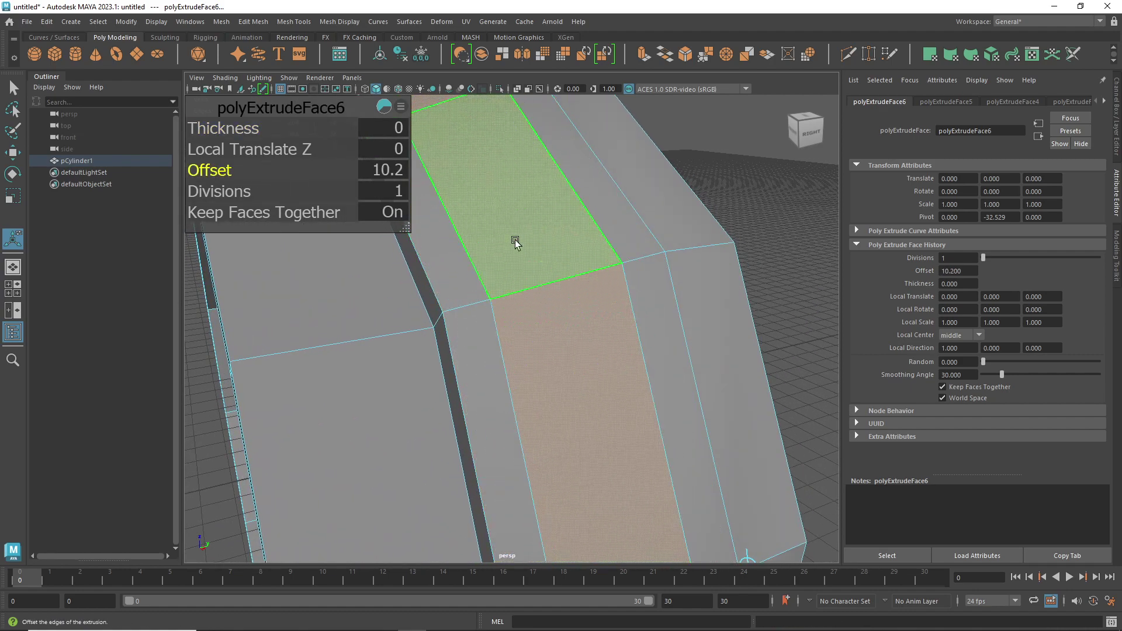
click(392, 212)
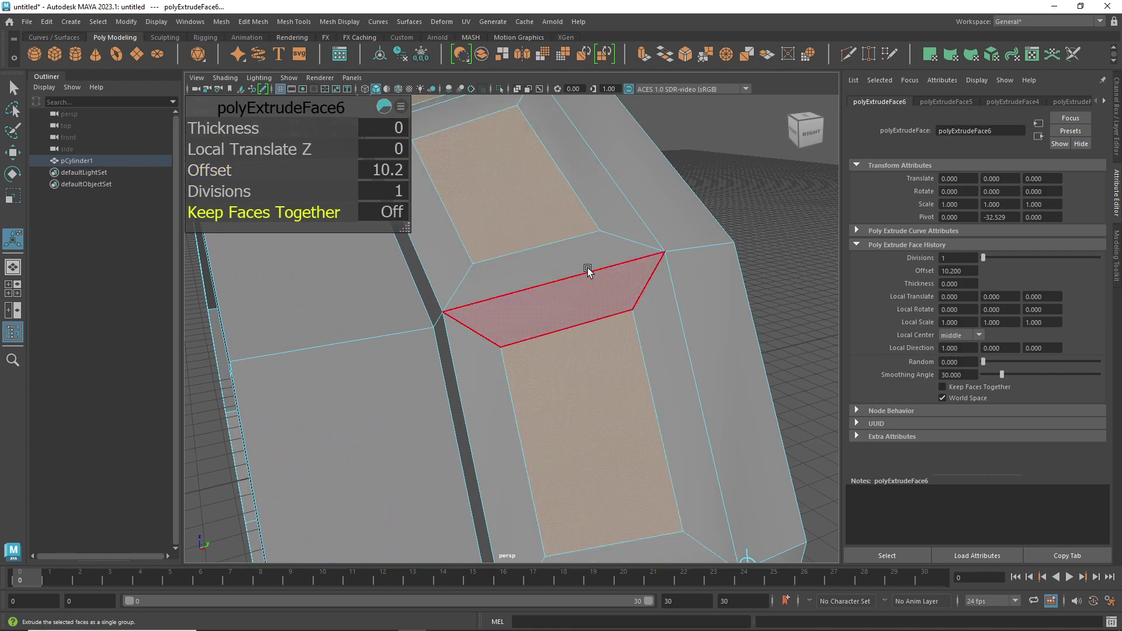
- Extrude the inset faces again with an offset of 6.8 and a Local Translate Z of 30.9 to form tapered teeth
alt+drag(594, 283, 533, 288)
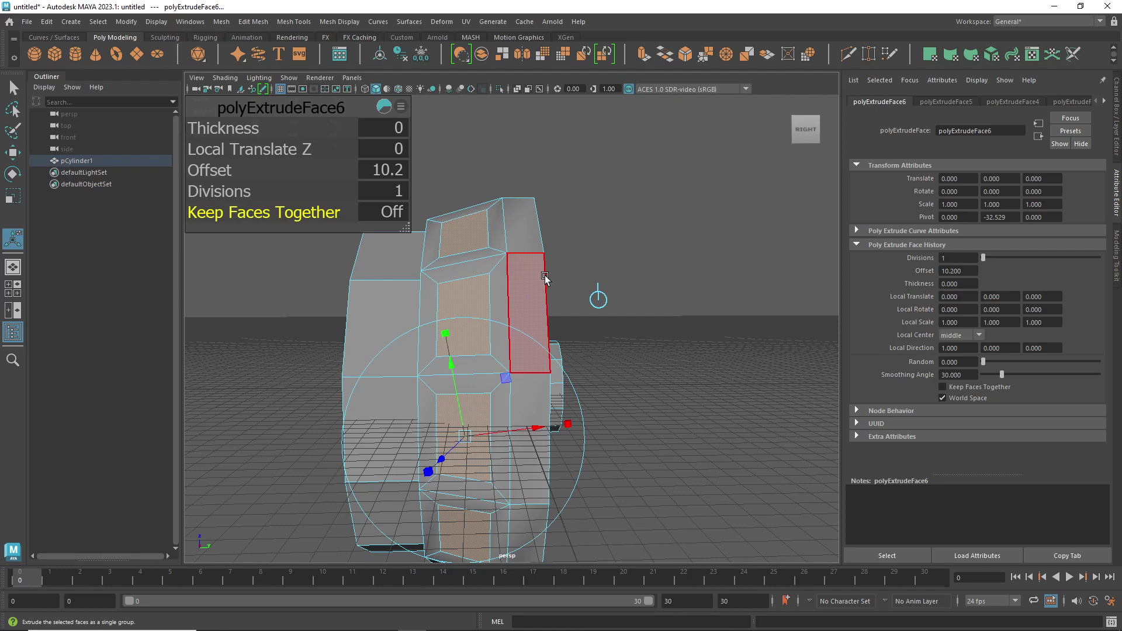
key(ctrl+e)
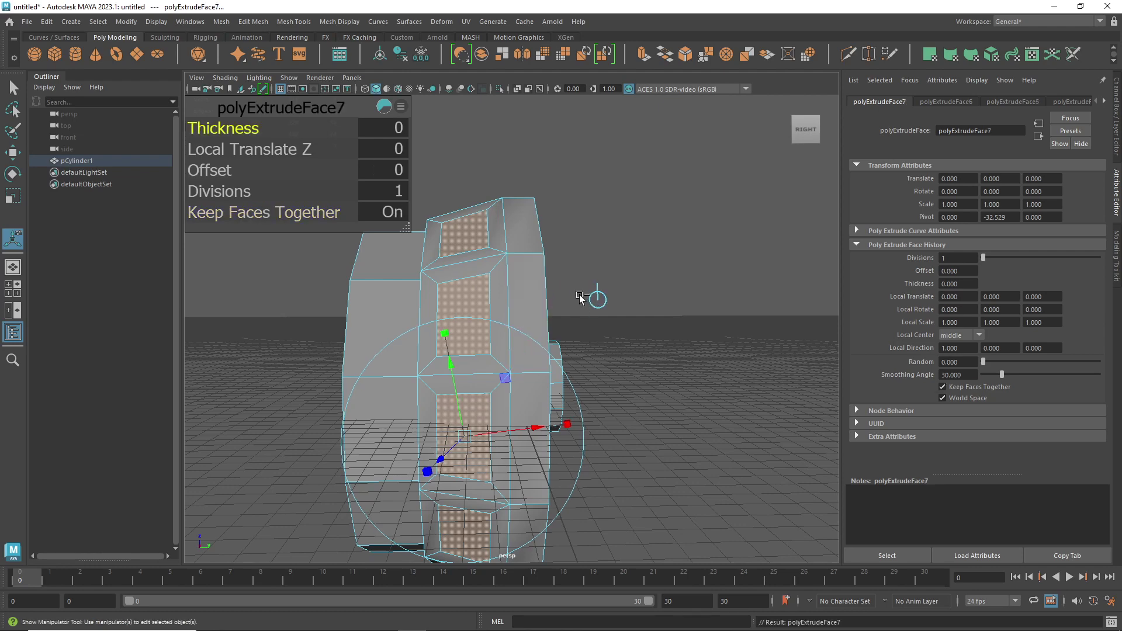
alt+drag(586, 260, 672, 274)
drag(225, 178, 288, 180)
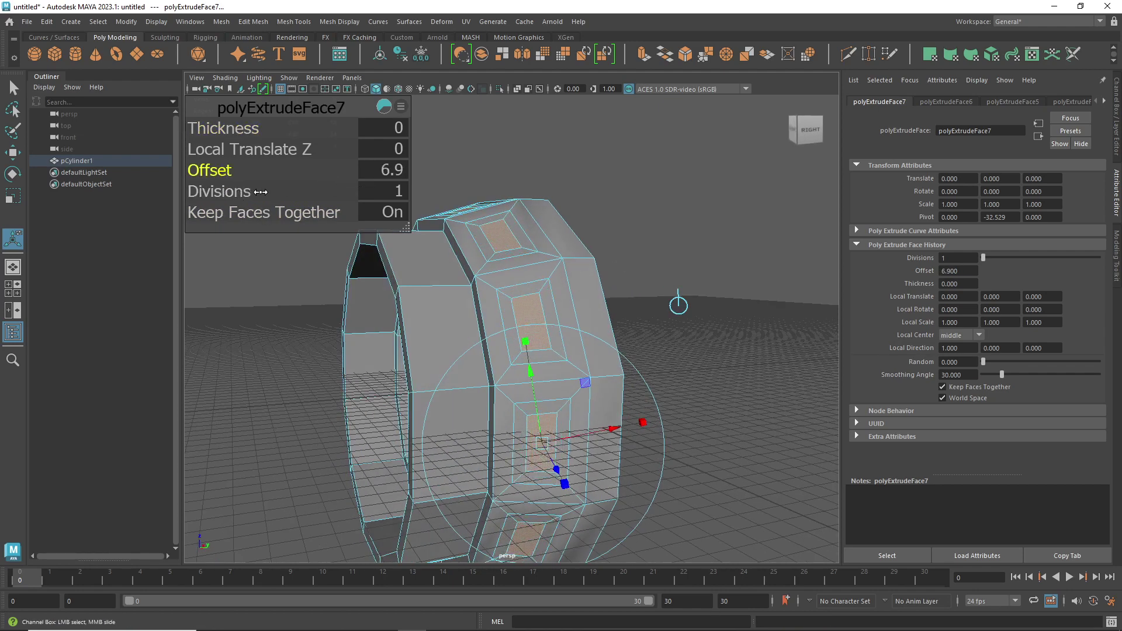
middle_drag(261, 192, 228, 150)
drag(237, 148, 409, 151)
alt+drag(514, 222, 562, 221)
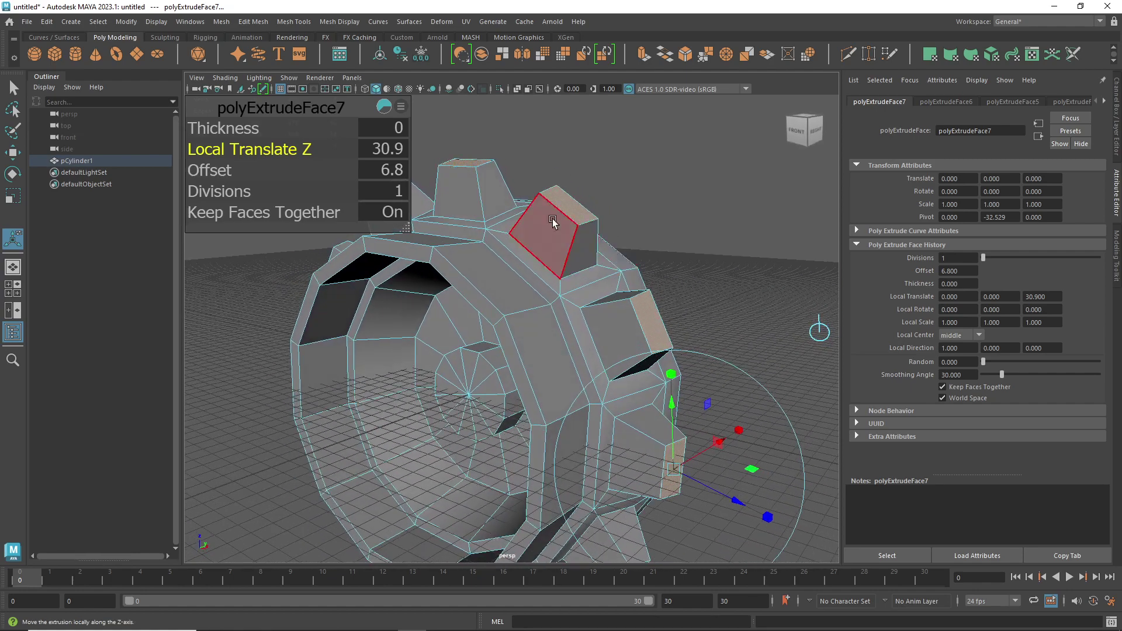
- Extrude the end faces of the tapered teeth with an offset of 5.2
mouse_move(557, 184)
right_down()
mouse_move(574, 183)
mouse_move(556, 192)
right_up()
scroll(559, 252, up, 3)
alt+drag(558, 251, 526, 234)
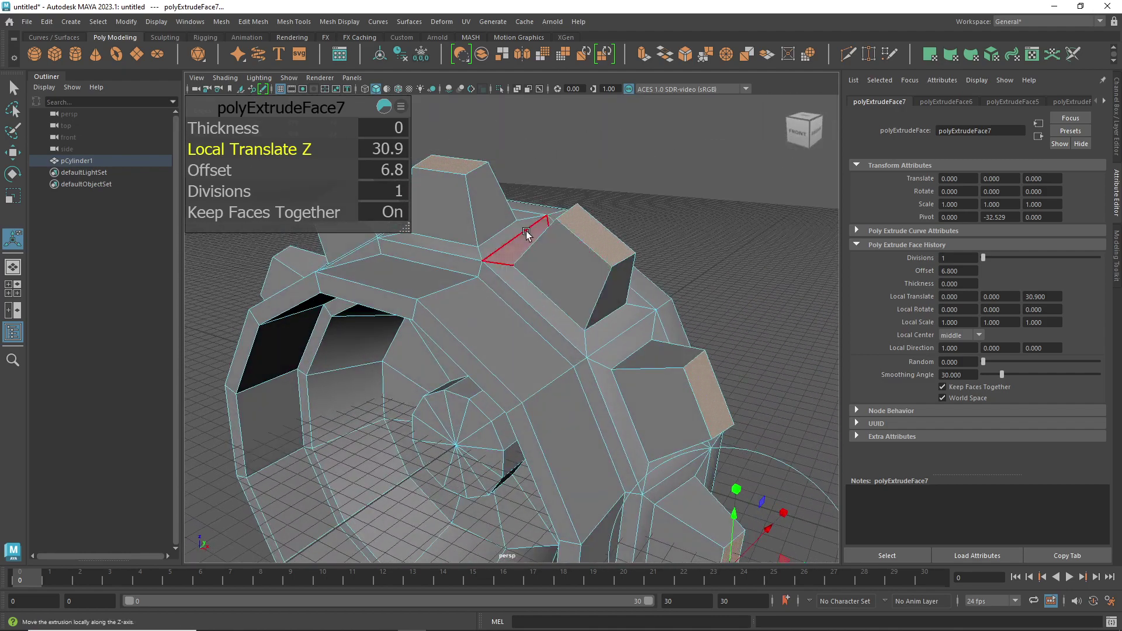
alt+drag(602, 222, 656, 202)
alt+middle_drag(648, 190, 604, 222)
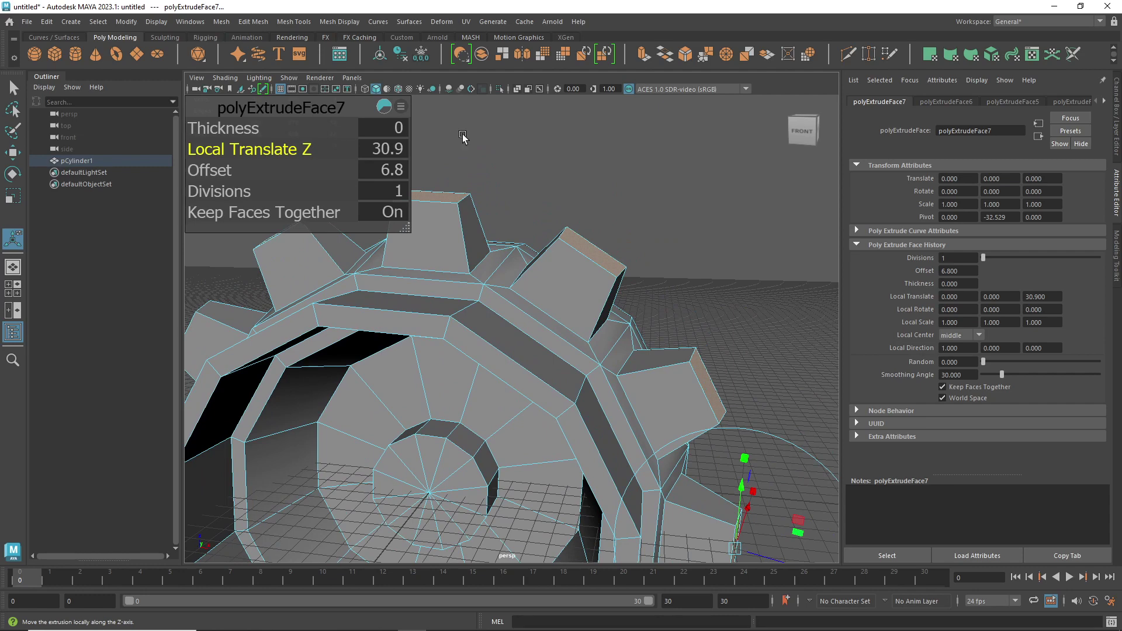
click(541, 271)
key(ctrl+e)
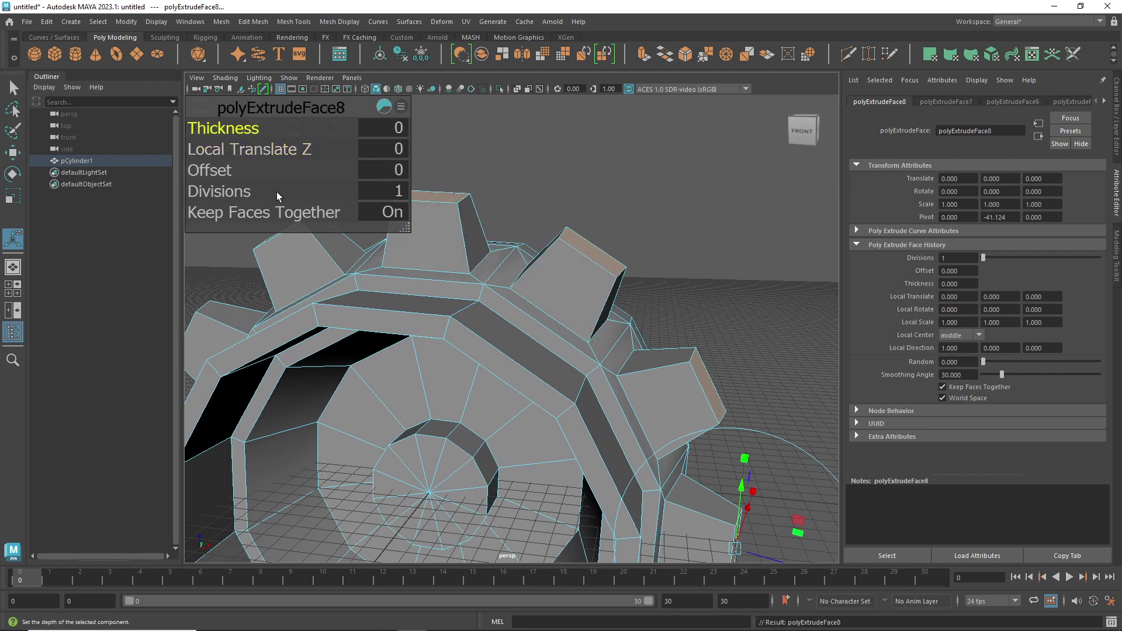
mouse_move(251, 170)
mouse_down()
mouse_move(264, 170)
mouse_move(251, 170)
mouse_up()
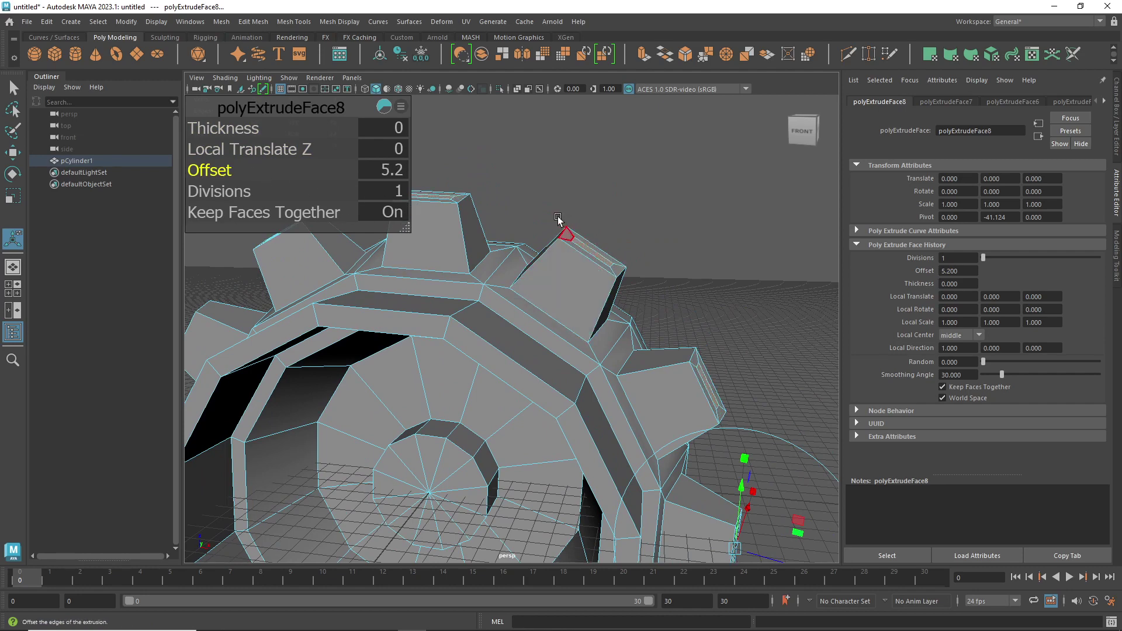
- Extrude the inset tooth tips with a Local Translate Z of 24.5 and an offset of 1.3
key(ctrl+e)
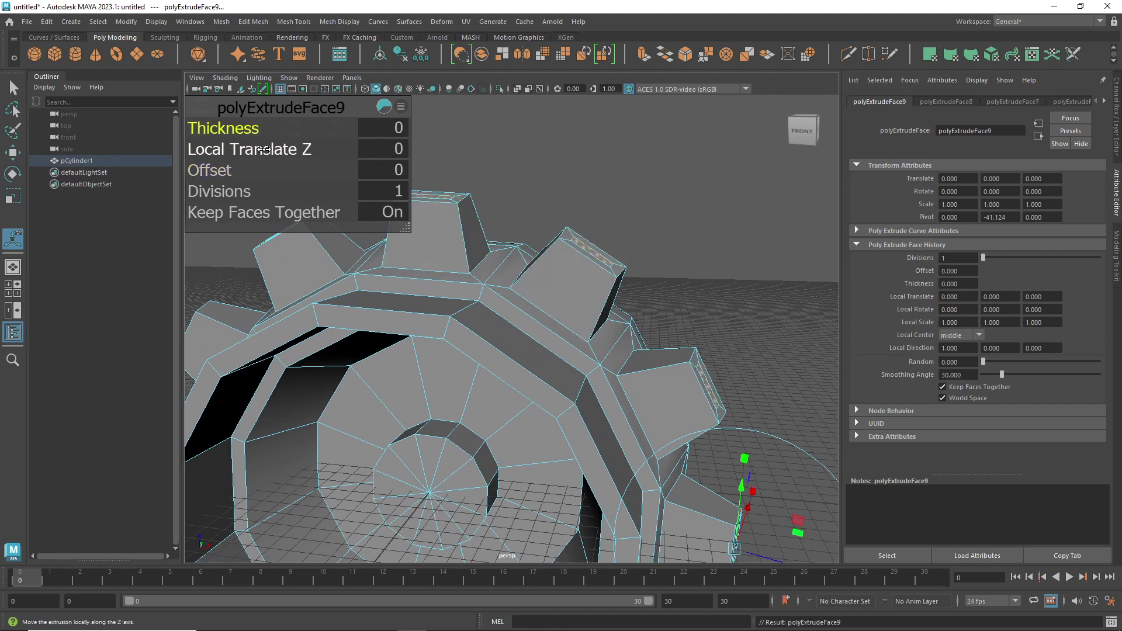
drag(319, 149, 417, 151)
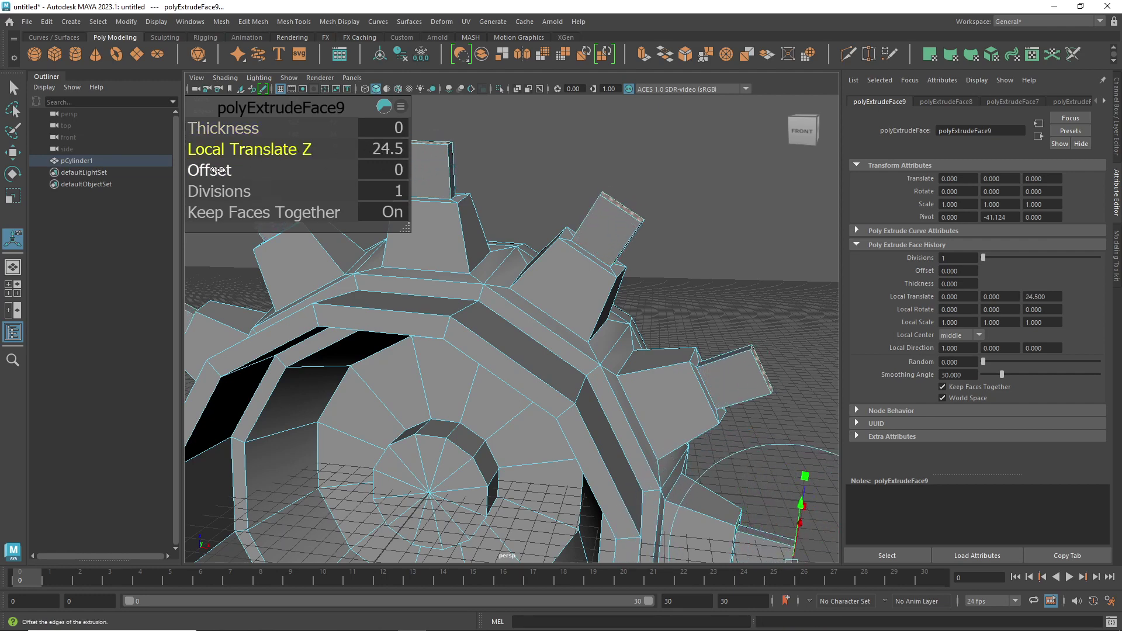
mouse_move(217, 171)
mouse_down()
mouse_move(251, 172)
mouse_move(204, 171)
mouse_move(224, 172)
mouse_up()
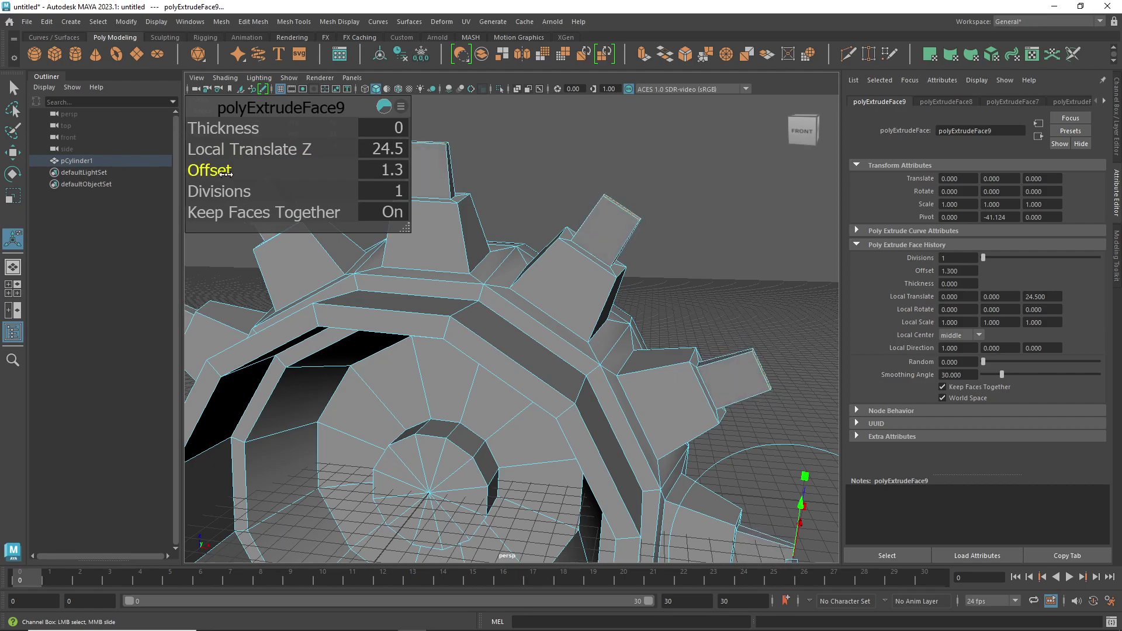
- Leave the Extrude tool, return to object mode and deselect the gear-shaped mesh
alt+drag(544, 304, 577, 176)
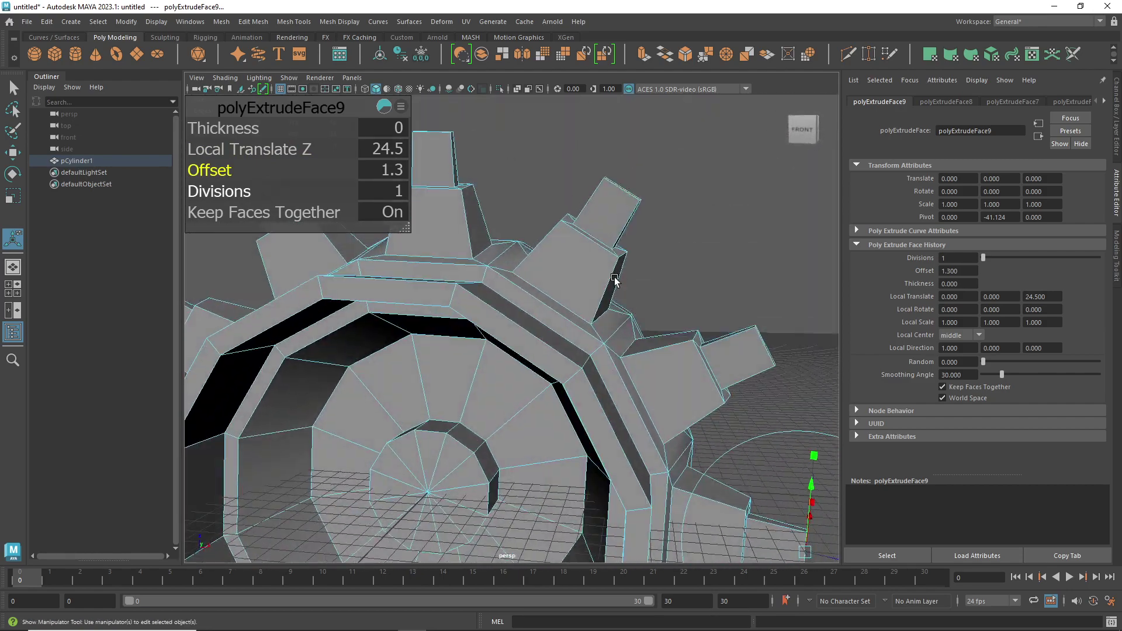
key(q)
right_click(576, 170)
click(576, 170)
alt+right_drag(576, 169, 475, 350)
alt+drag(476, 349, 702, 174)
click(526, 346)
click(702, 174)
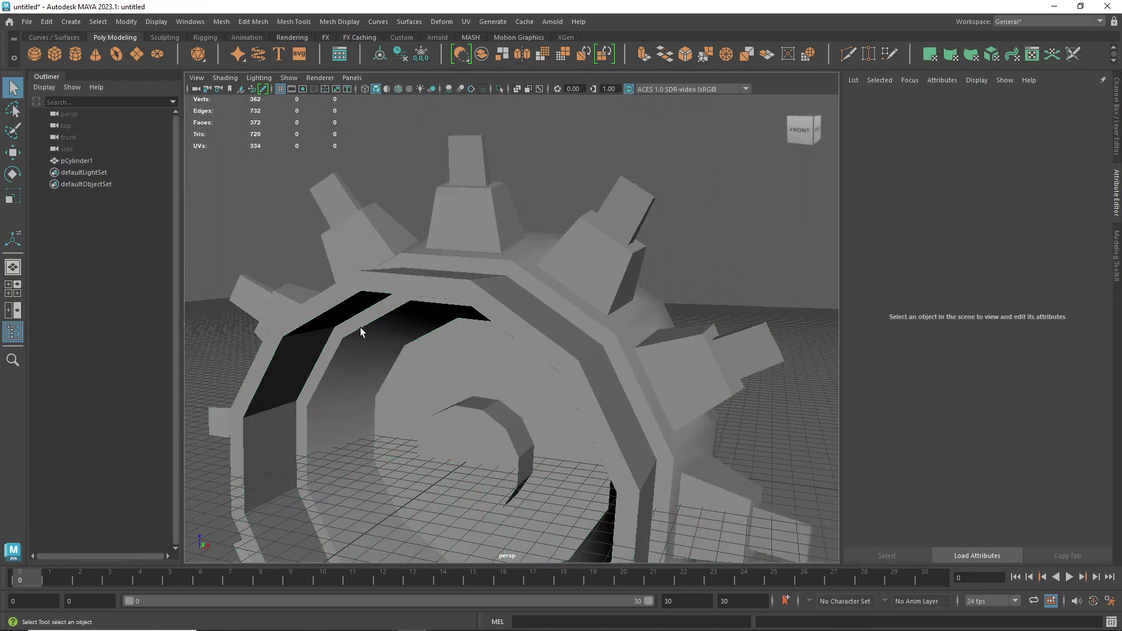
- Select the whole mesh and inspect its teeth and flat back side
alt+drag(533, 270, 344, 300)
click(540, 230)
scroll(577, 282, up, 5)
scroll(577, 282, down, 5)
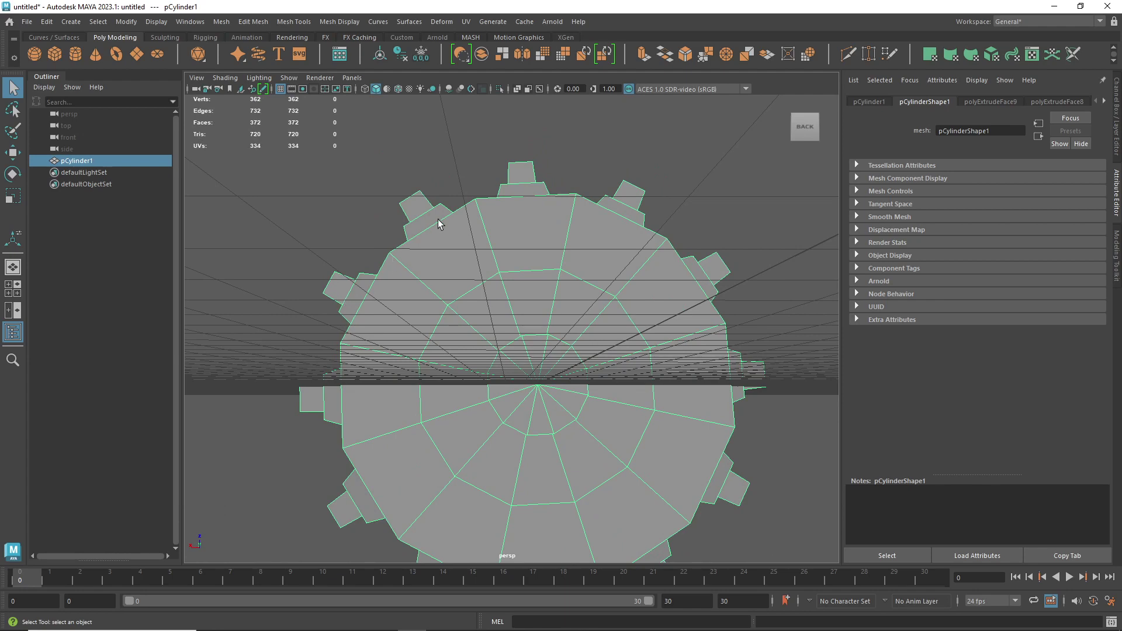
alt+drag(438, 220, 451, 281)
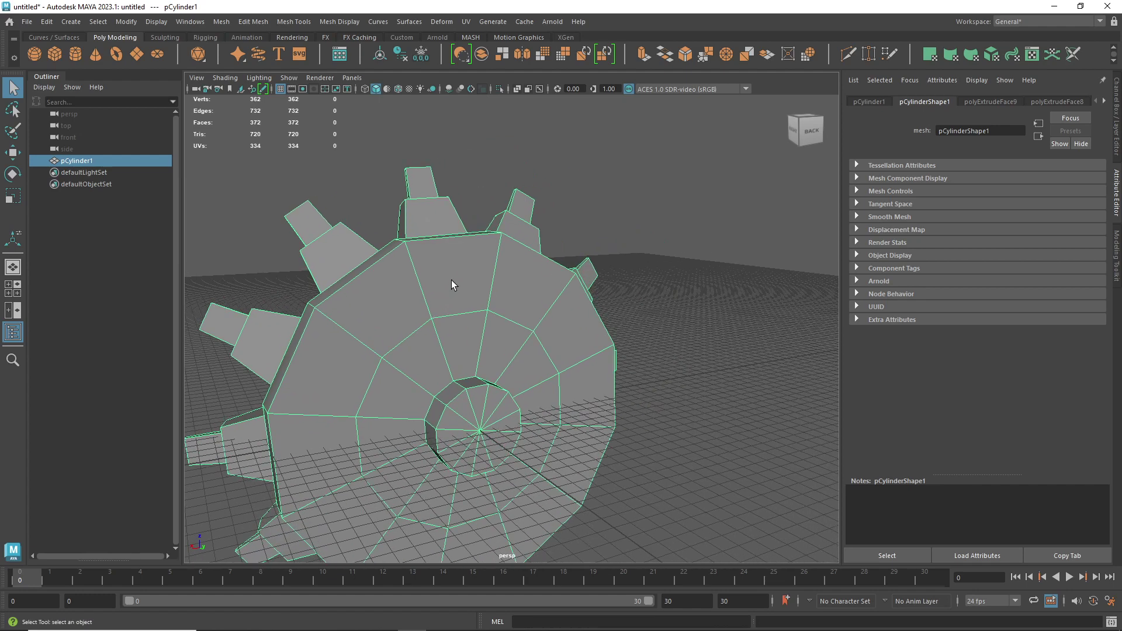
- Switch to face selection, pick single faces in the back disc's outer ring, and select a face loop from one of them
right_click(445, 251)
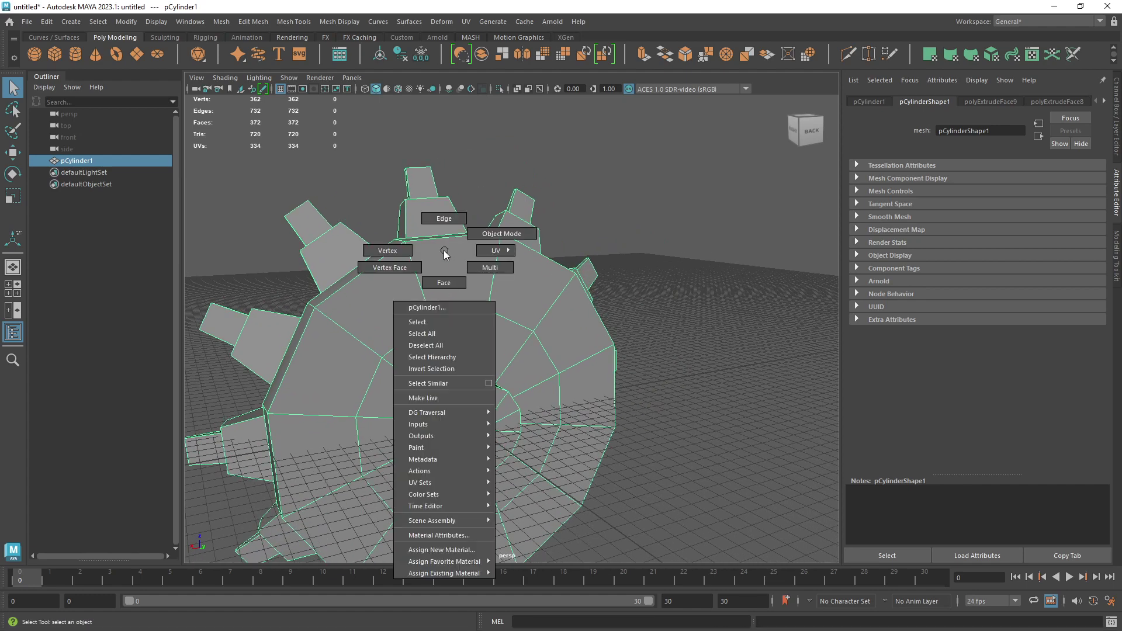
click(444, 283)
click(467, 279)
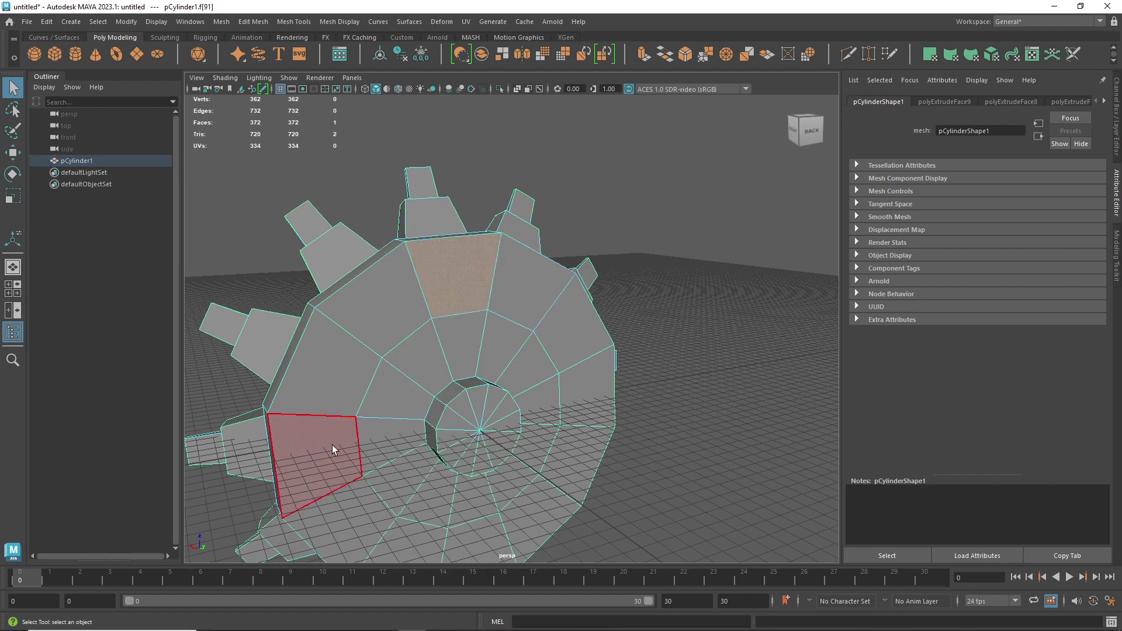
scroll(451, 289, up, 5)
click(445, 322)
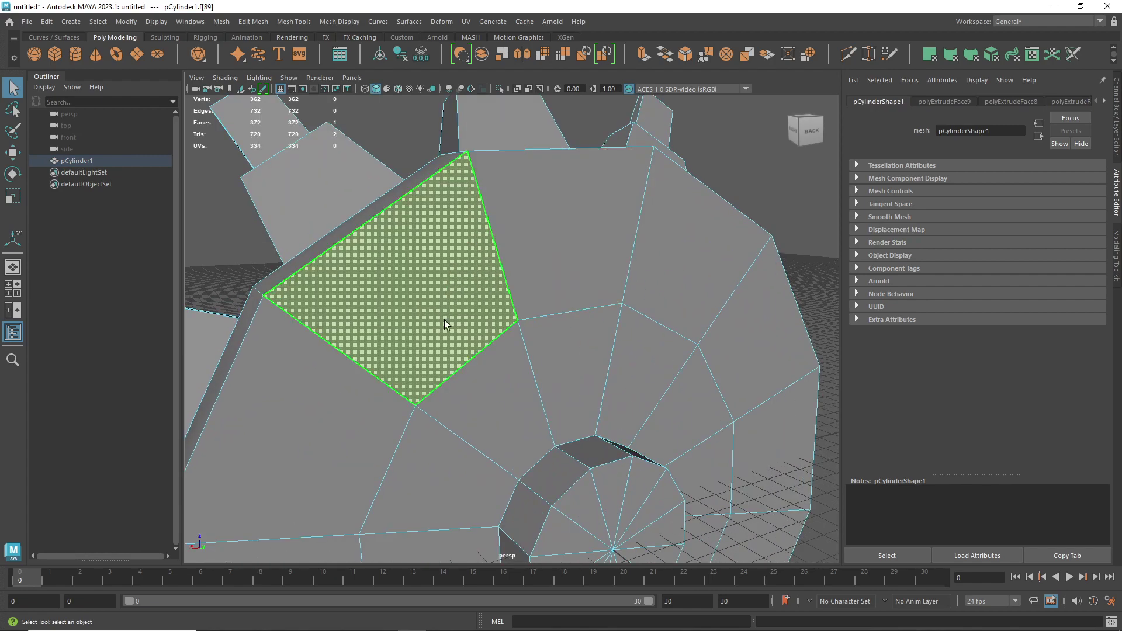
double_click(710, 251)
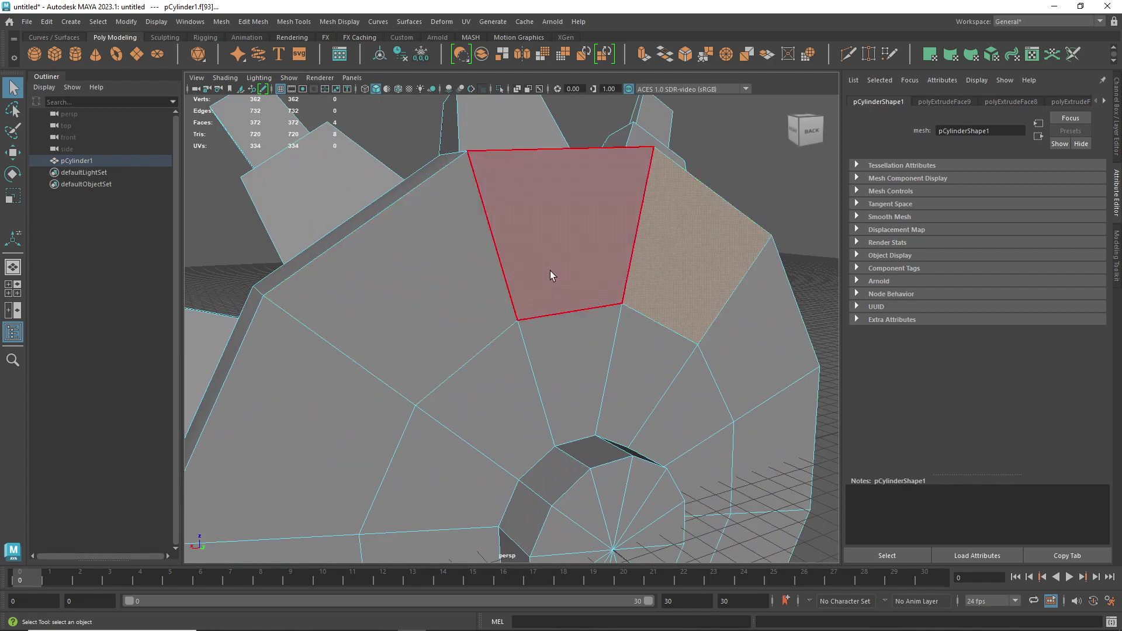
scroll(524, 296, down, 6)
scroll(493, 280, up, 6)
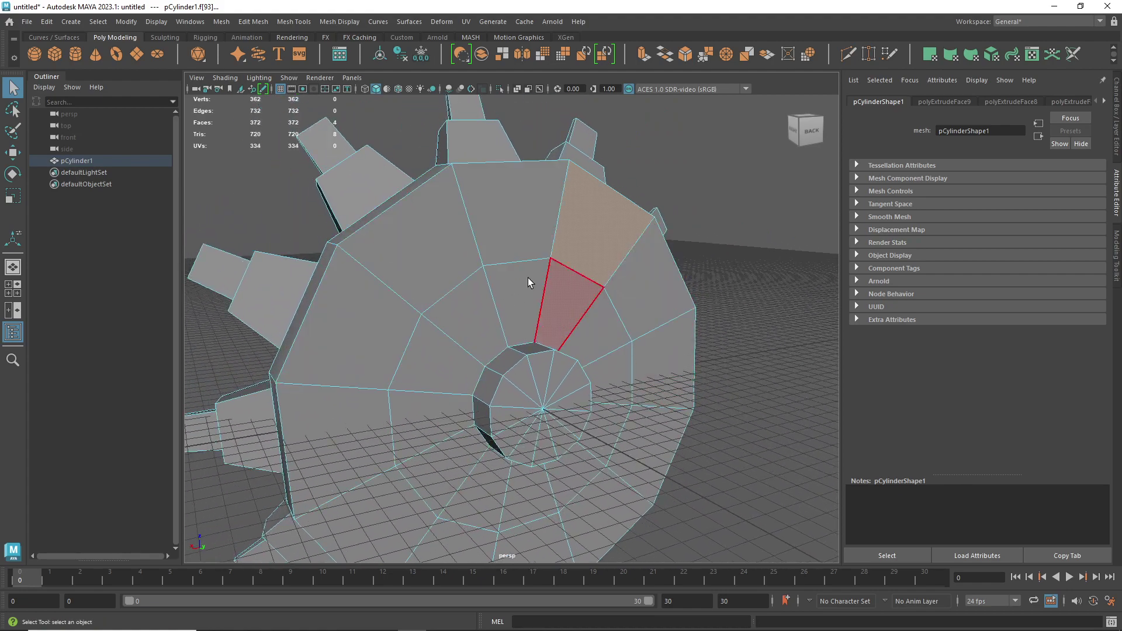
alt+drag(417, 293, 496, 296)
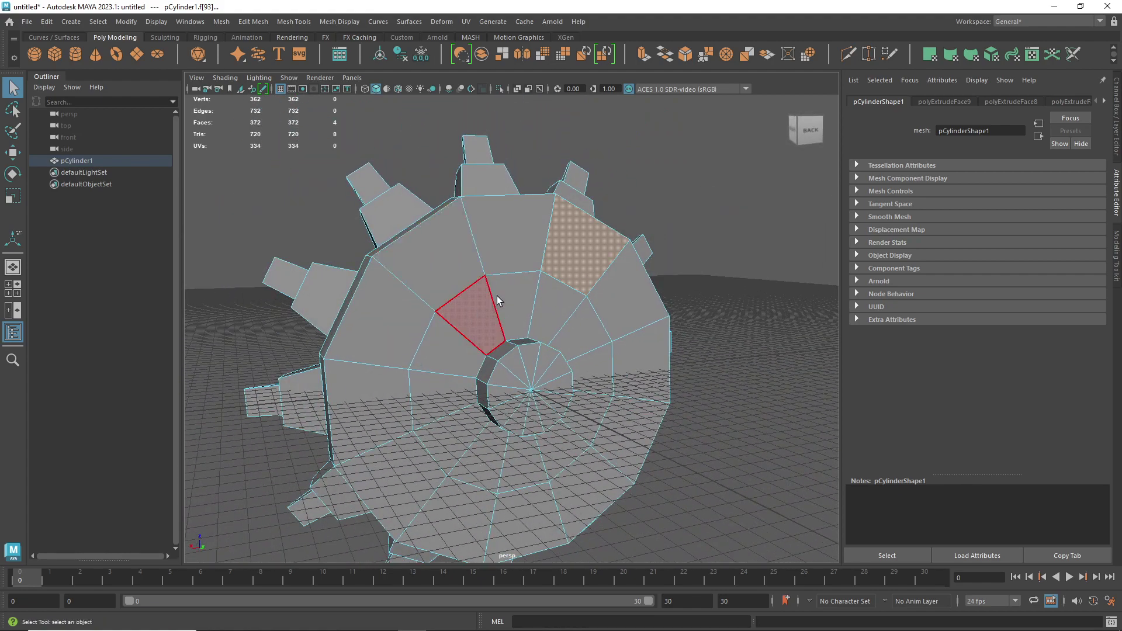
- Select the back disc's full outer ring from two adjacent faces using face loop selection, and clear the selection
click(486, 255)
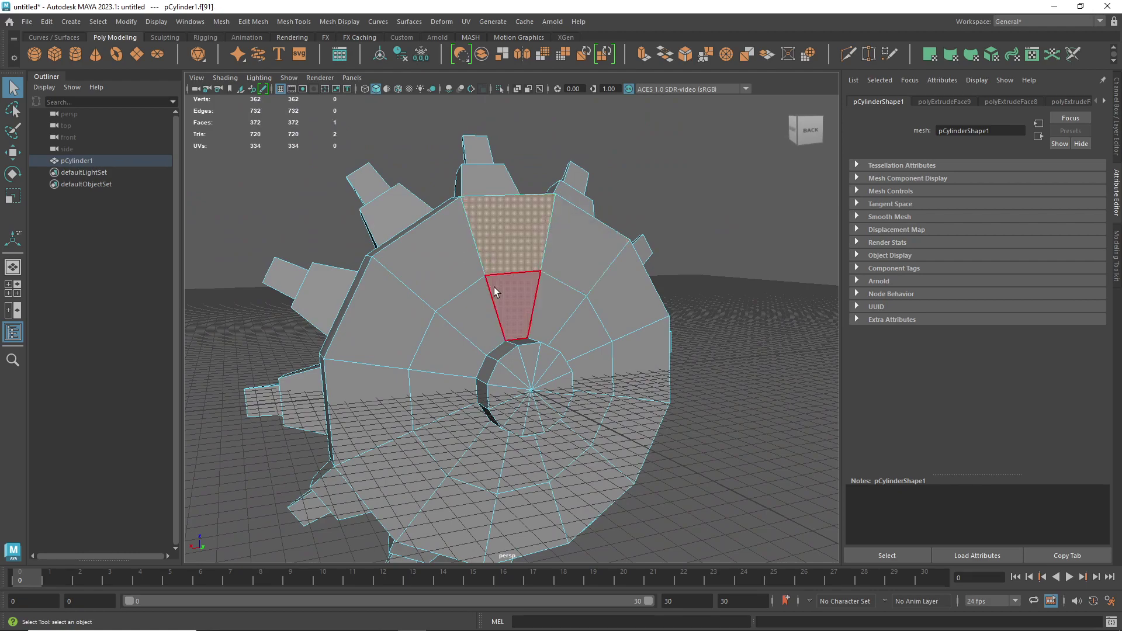
shift+double_click(434, 262)
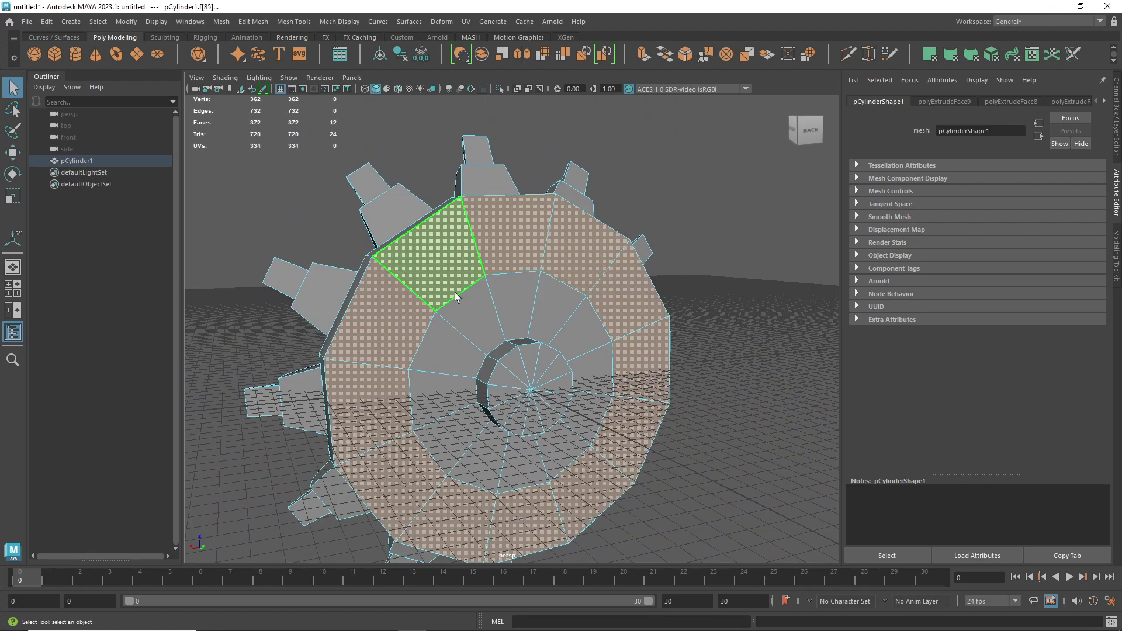
alt+drag(459, 301, 494, 316)
click(751, 262)
- Select two adjacent triangular faces on the central hub cap, inspect the cap's centre up close and clear the selection
scroll(496, 298, up, 3)
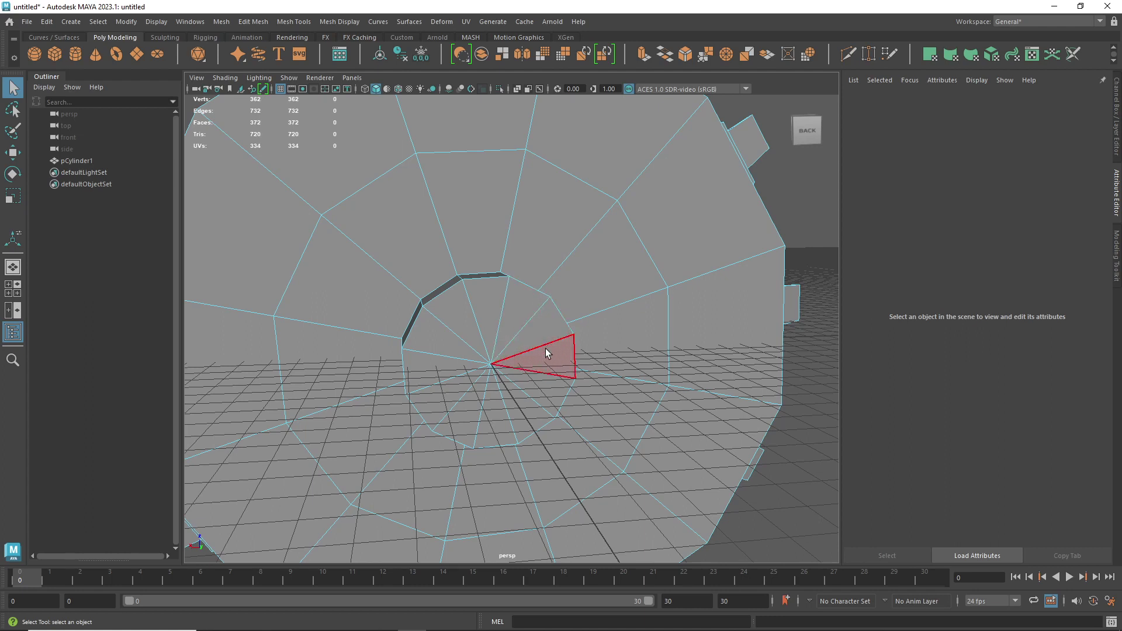
click(541, 329)
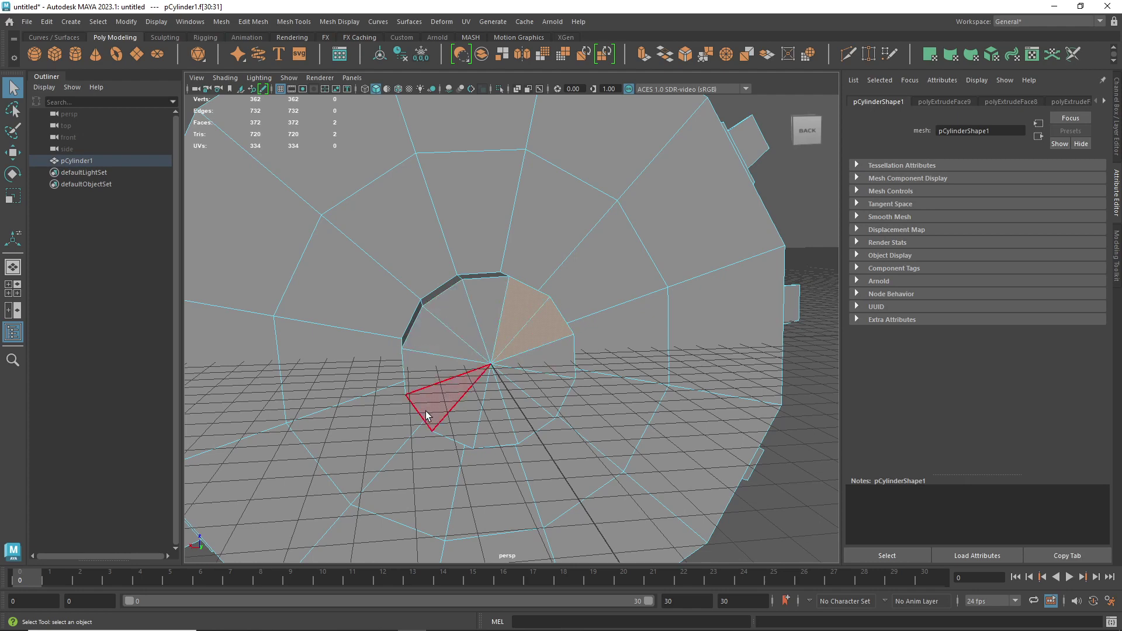
scroll(432, 401, up, 5)
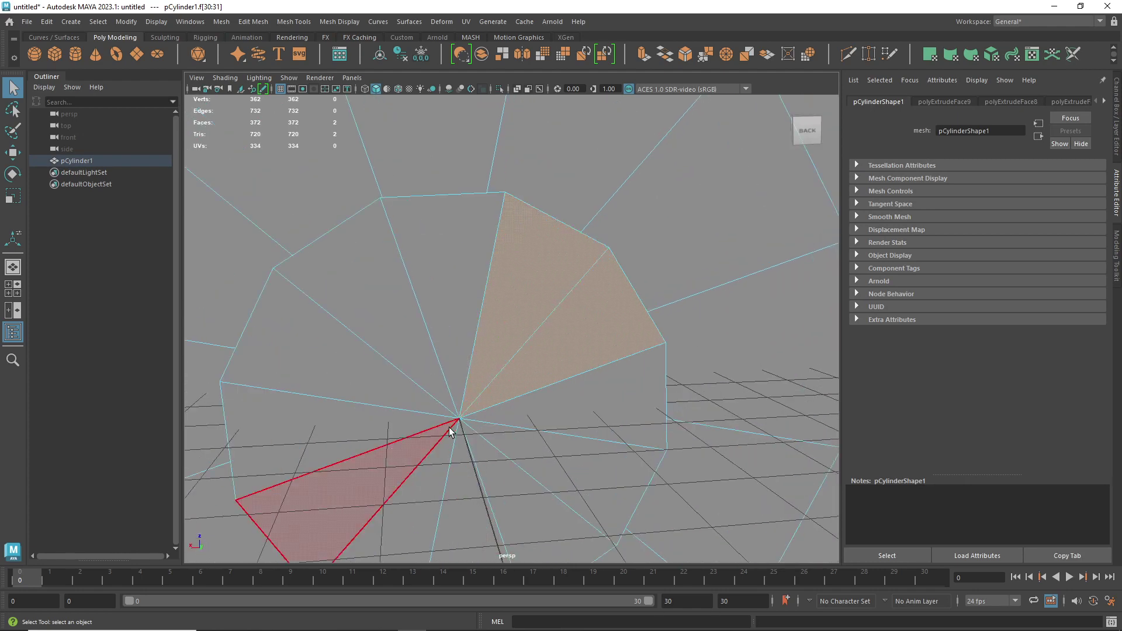
scroll(460, 426, down, 5)
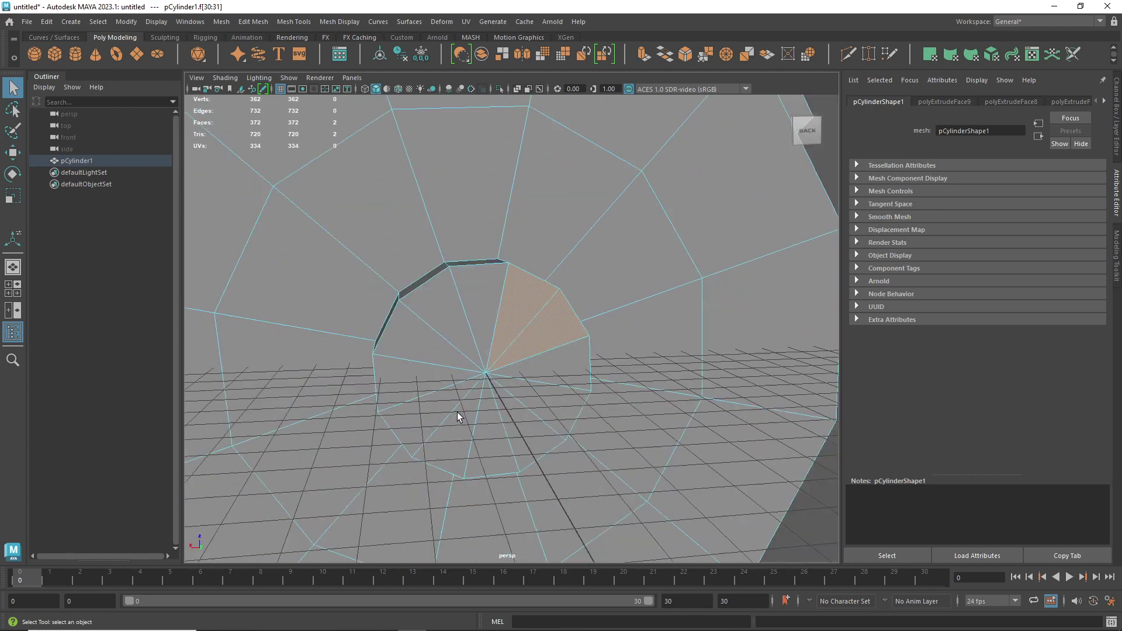
alt+middle_drag(478, 364, 461, 346)
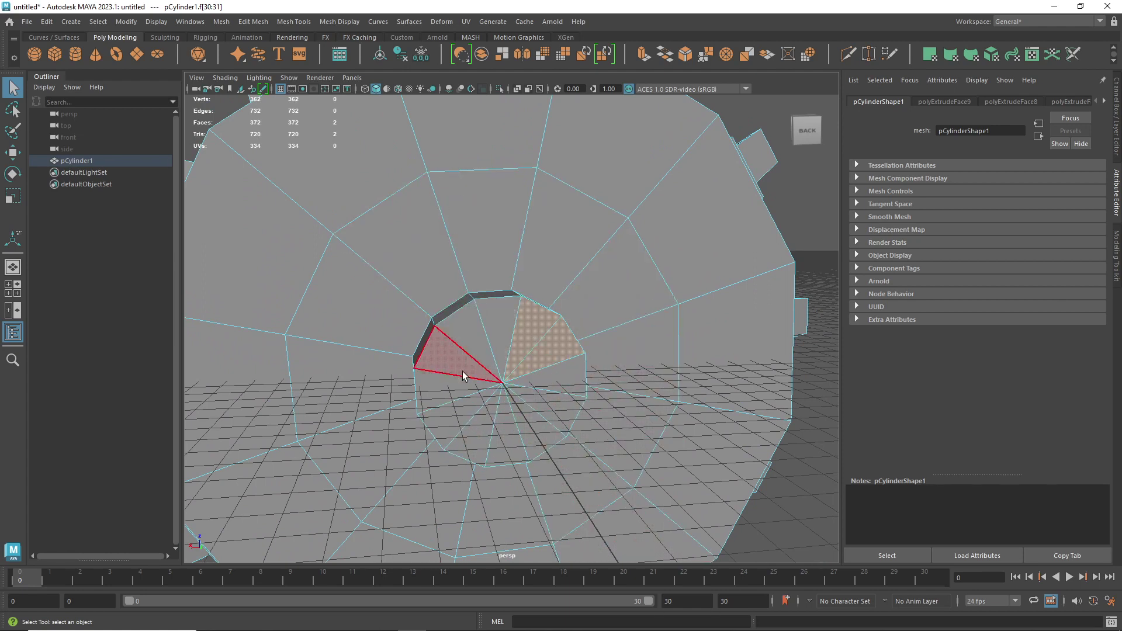
scroll(546, 387, down, 2)
alt+middle_drag(545, 387, 530, 349)
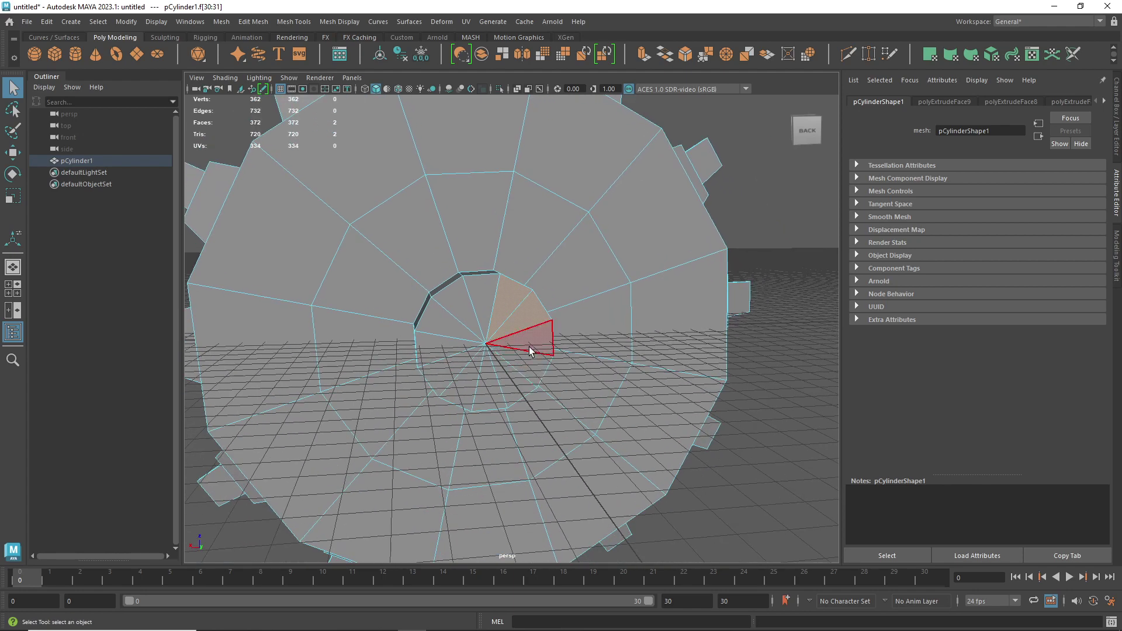
click(798, 343)
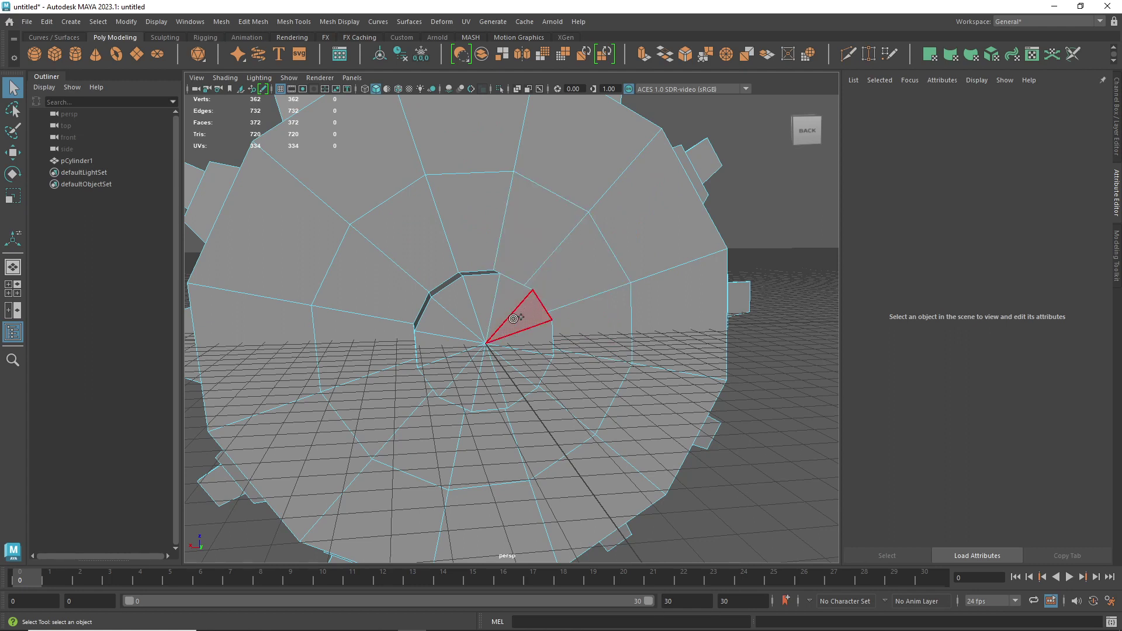
- Paint-select all triangular hub cap faces and both surrounding rings of the back disc, and clear the selection
mouse_move(524, 323)
mouse_down()
mouse_move(446, 307)
mouse_move(488, 368)
mouse_move(539, 332)
mouse_up()
drag(487, 307, 488, 308)
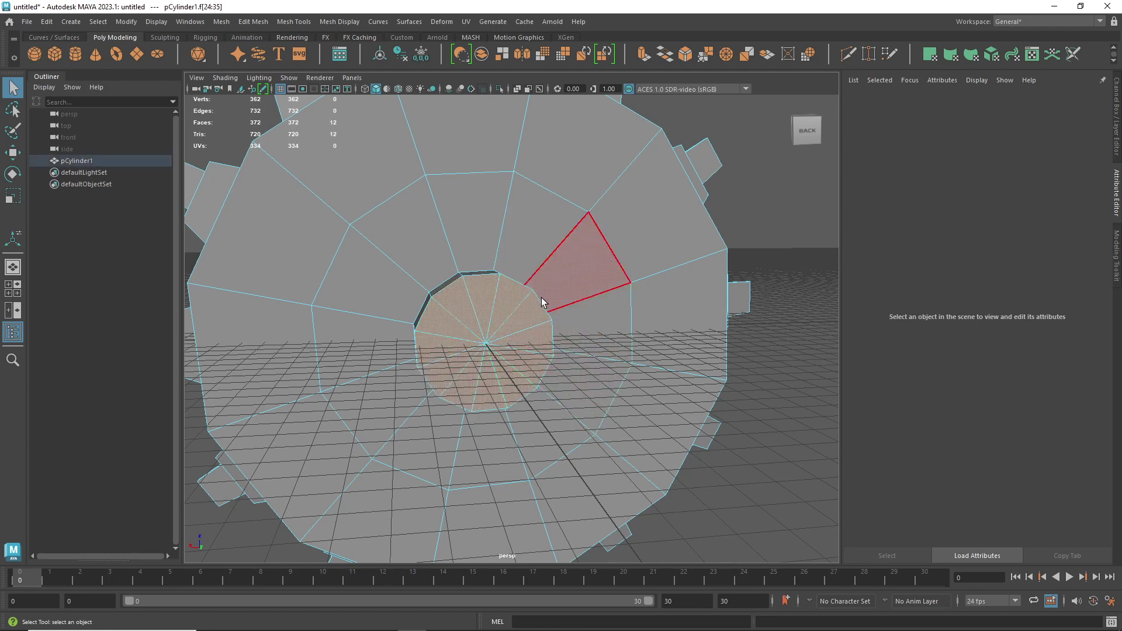
scroll(573, 358, down, 4)
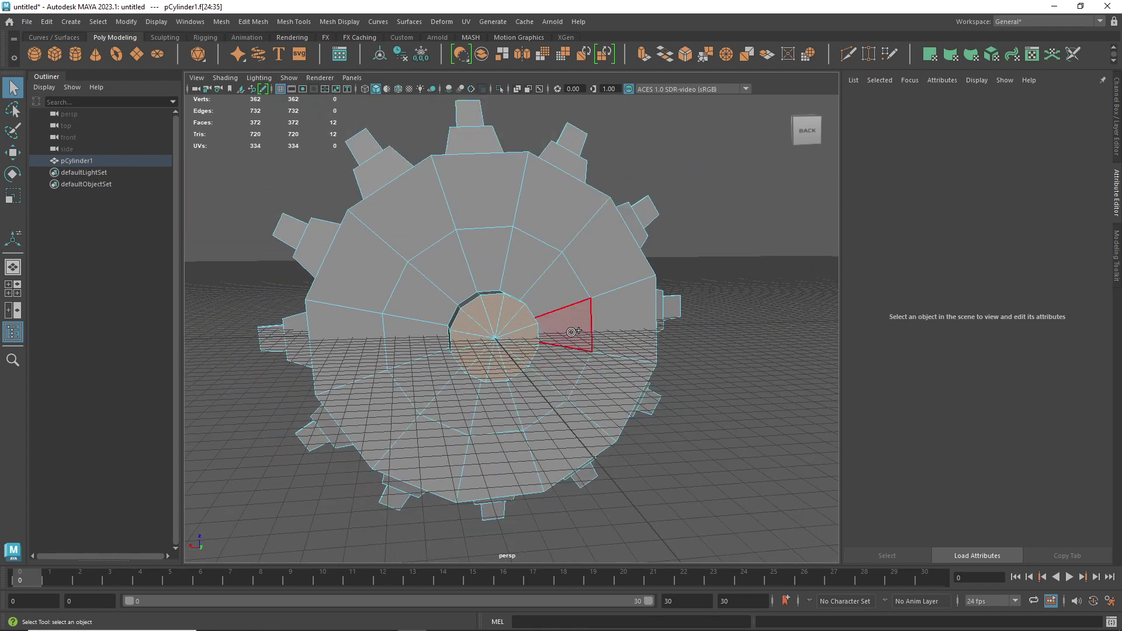
mouse_move(571, 331)
mouse_down()
mouse_move(624, 331)
mouse_move(595, 235)
mouse_move(547, 300)
mouse_move(426, 230)
mouse_move(432, 241)
mouse_move(391, 322)
mouse_move(356, 359)
mouse_move(447, 433)
mouse_move(569, 395)
mouse_up()
alt+drag(608, 308, 679, 329)
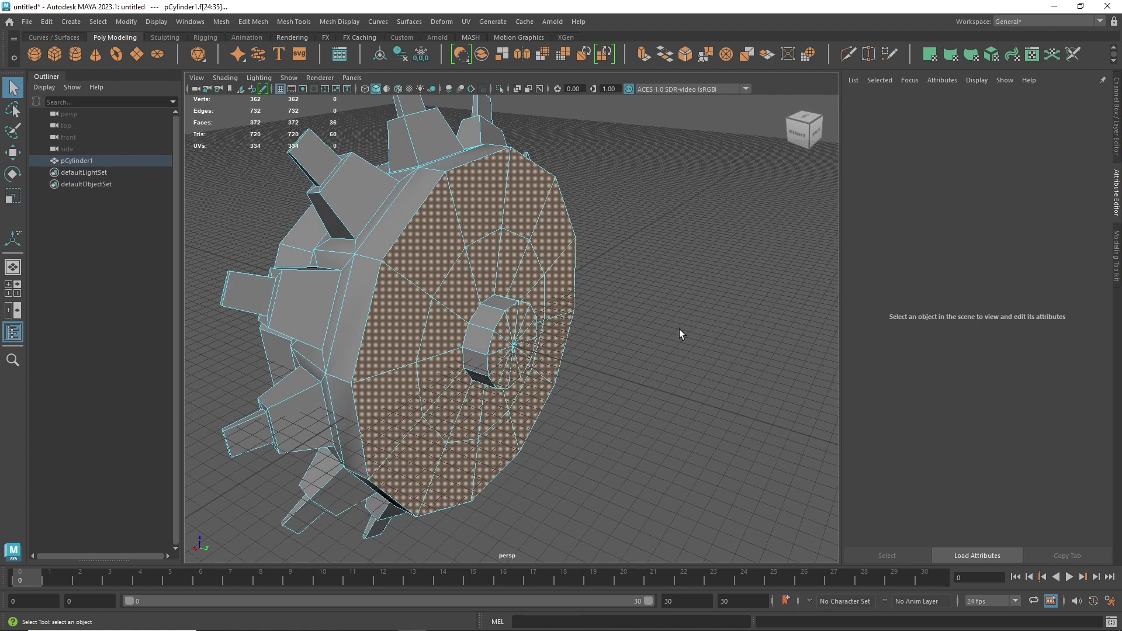
click(604, 339)
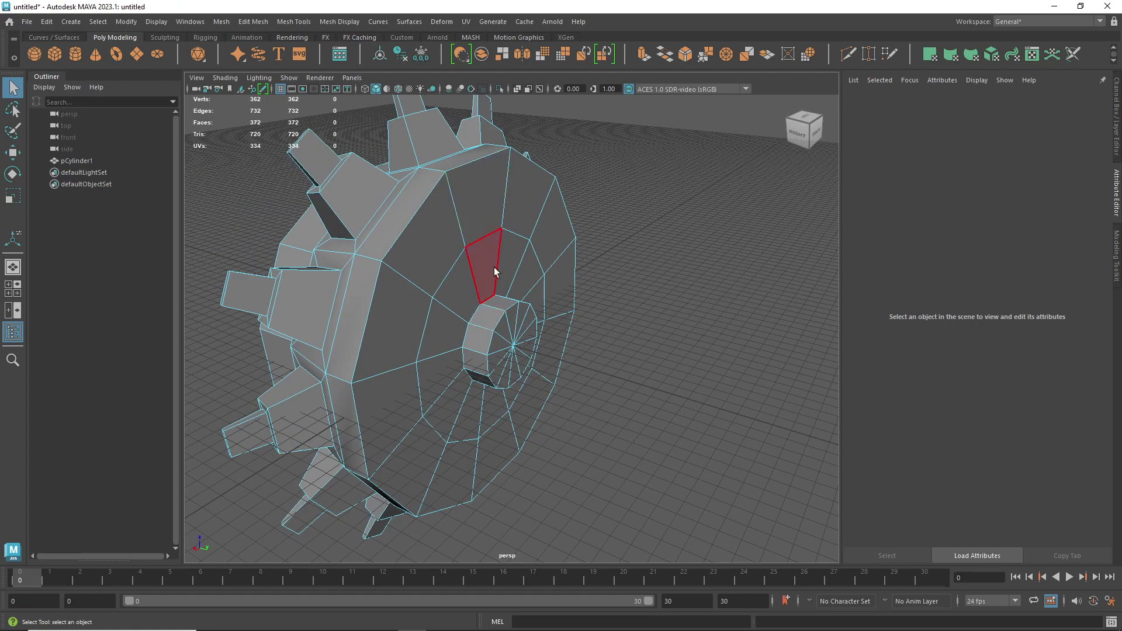
- Select a partial face loop along the outer ring, from its topmost face to a face at the bottom
alt+drag(575, 269, 515, 265)
alt+drag(536, 295, 524, 263)
scroll(524, 313, up, 3)
scroll(505, 274, down, 3)
scroll(522, 203, up, 2)
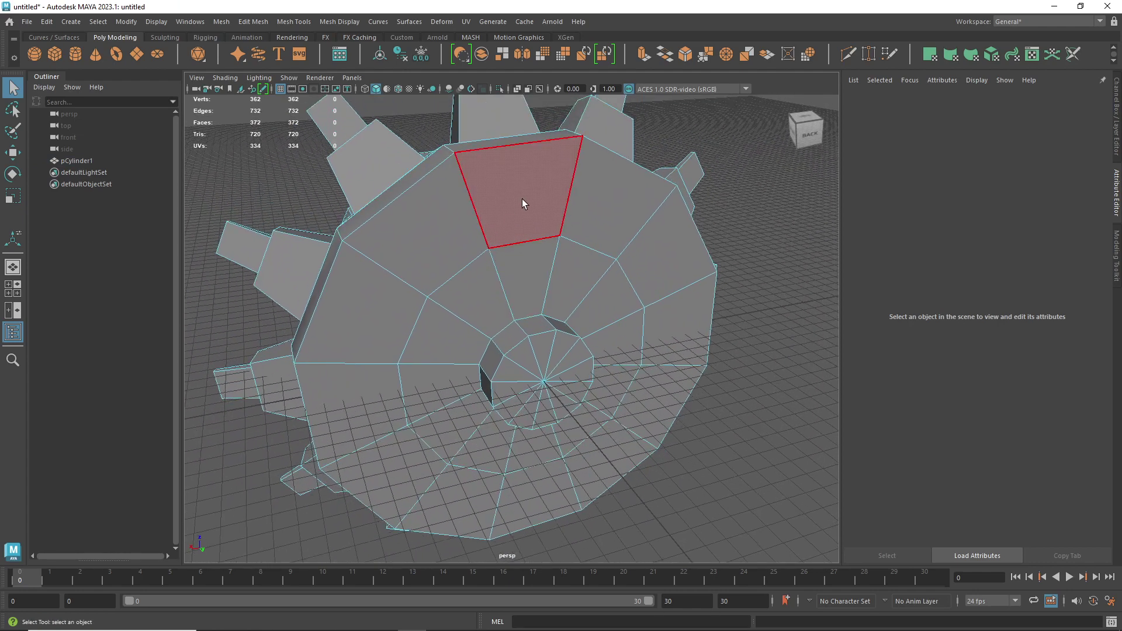
alt+drag(521, 198, 497, 180)
click(525, 209)
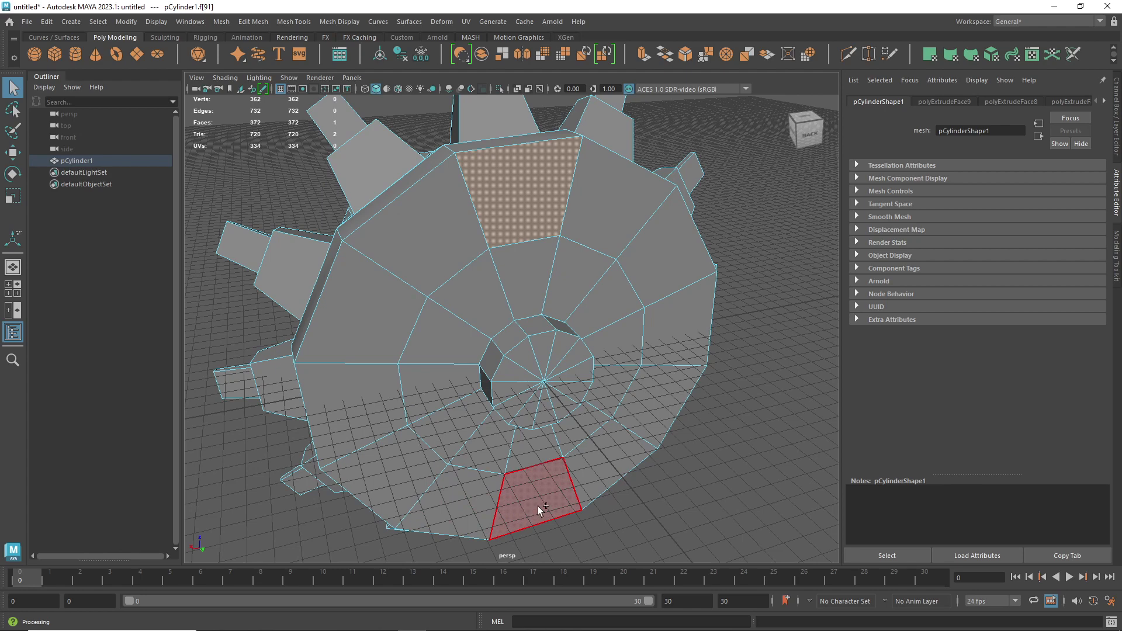
shift+double_click(537, 506)
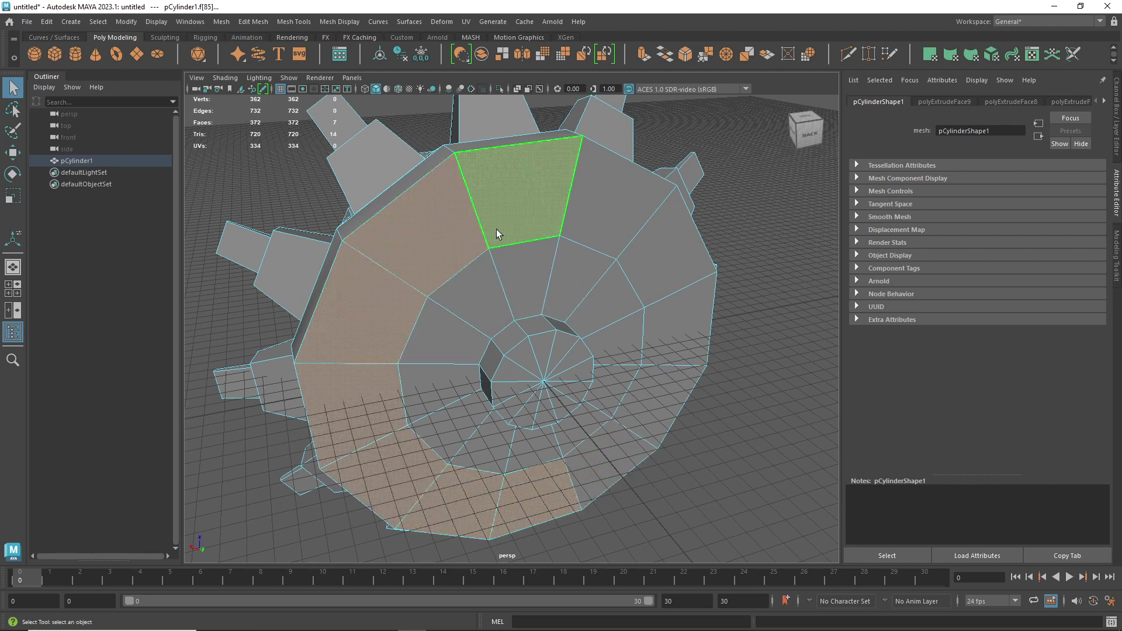
- Replace the partial loop with the complete outer ring, try a face loop at the hub and clear the selection
click(517, 202)
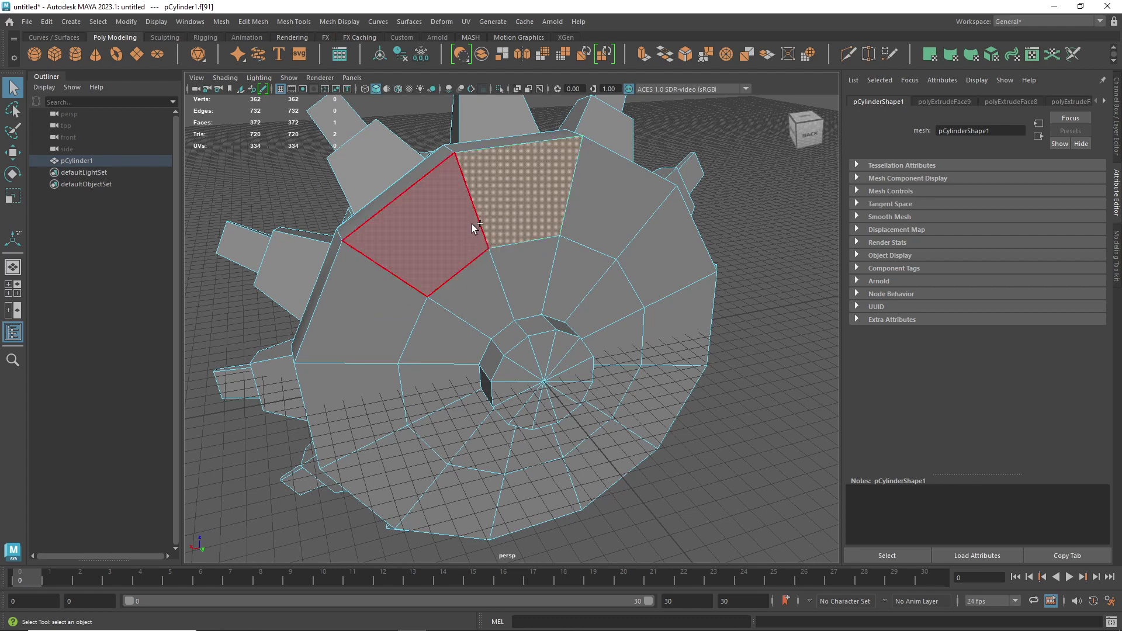
double_click(426, 226)
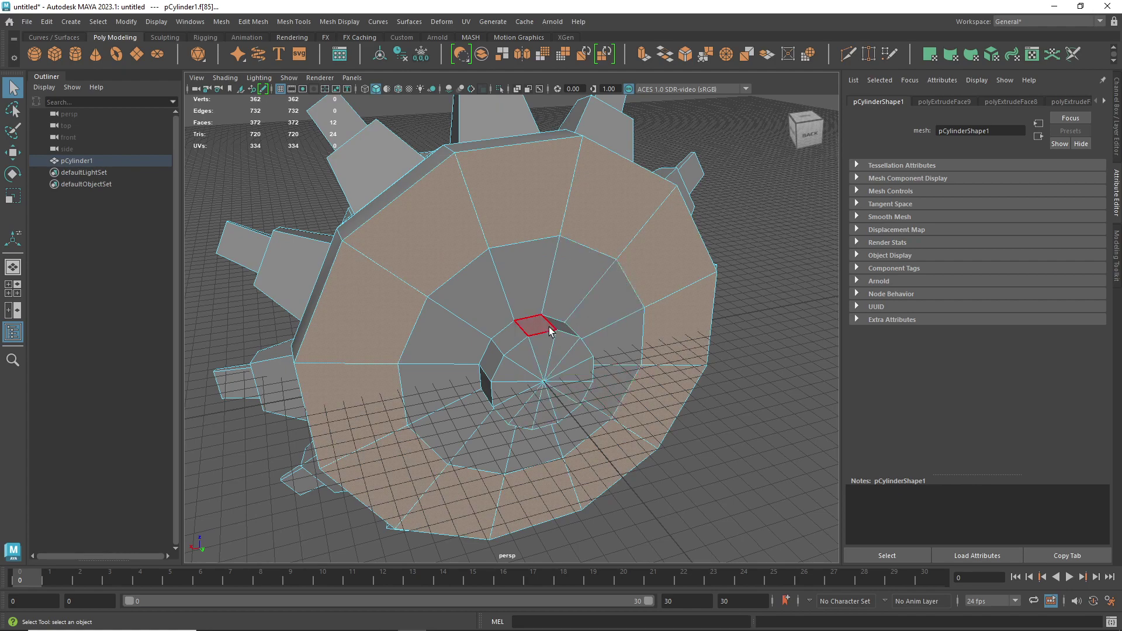
double_click(512, 340)
click(746, 335)
- Select the face loop around the hub's side wall, paint-select the hub cap and both disc rings, and inspect the selection
alt+drag(742, 339, 549, 334)
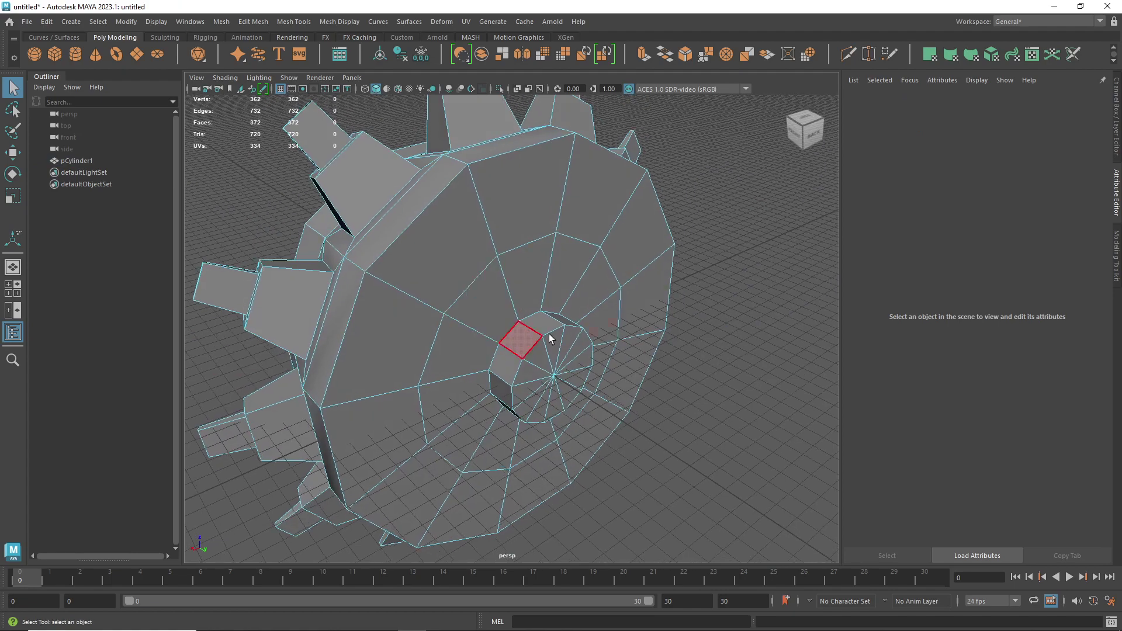
alt+drag(608, 401, 631, 359)
double_click(572, 319)
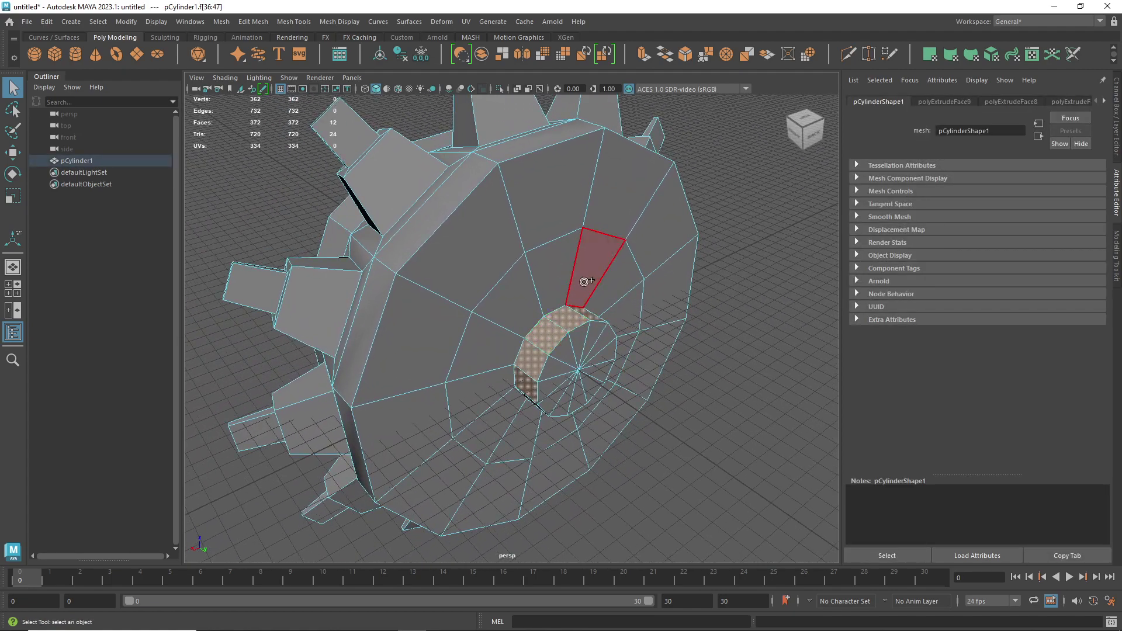
mouse_move(581, 266)
mouse_down()
mouse_move(482, 324)
mouse_move(449, 443)
mouse_move(563, 464)
mouse_move(616, 386)
mouse_move(640, 279)
mouse_move(590, 223)
mouse_move(457, 288)
mouse_move(435, 371)
mouse_move(608, 241)
mouse_move(688, 268)
mouse_move(661, 344)
mouse_move(592, 399)
mouse_move(518, 367)
mouse_move(500, 415)
mouse_move(427, 378)
mouse_move(503, 419)
mouse_move(737, 395)
mouse_move(273, 378)
mouse_move(550, 387)
mouse_move(651, 383)
mouse_up()
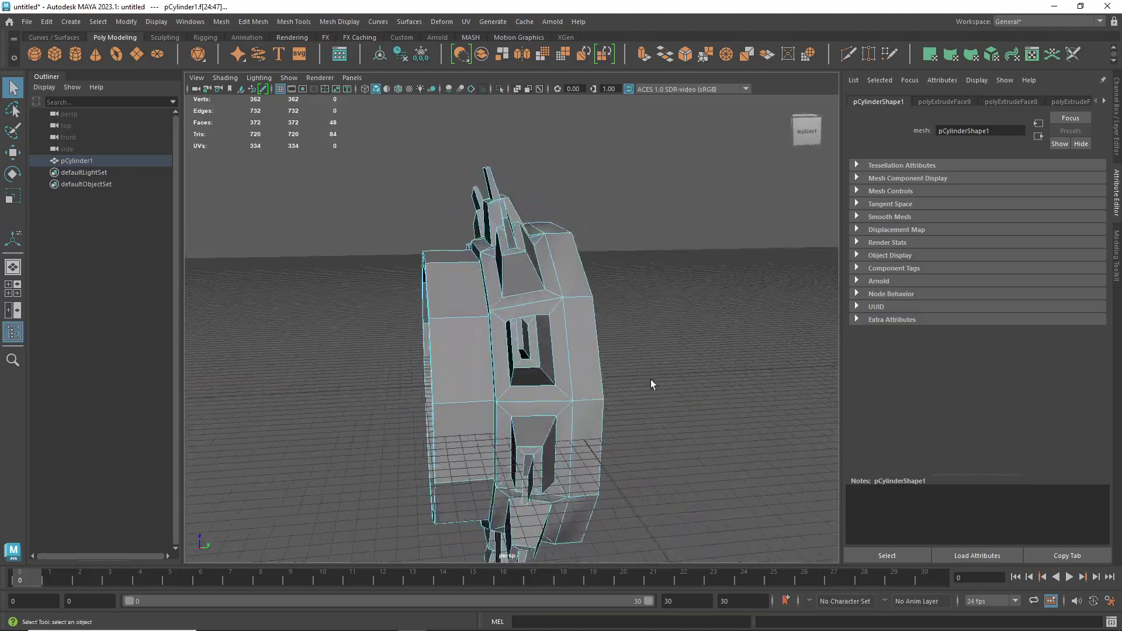
alt+middle_drag(651, 383, 562, 396)
alt+drag(561, 395, 518, 417)
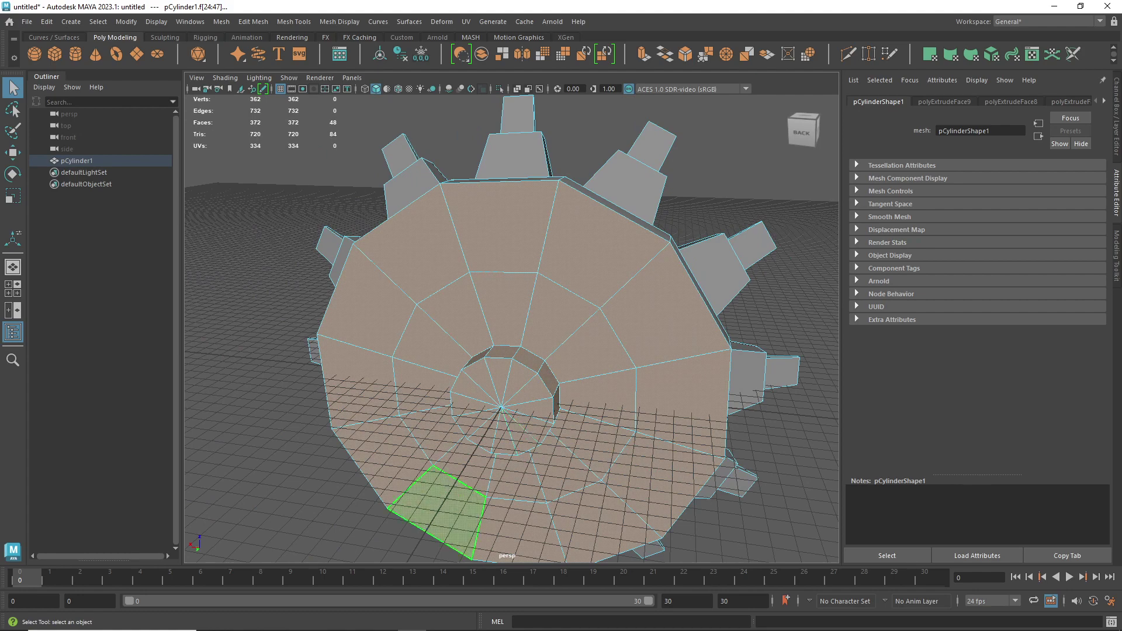